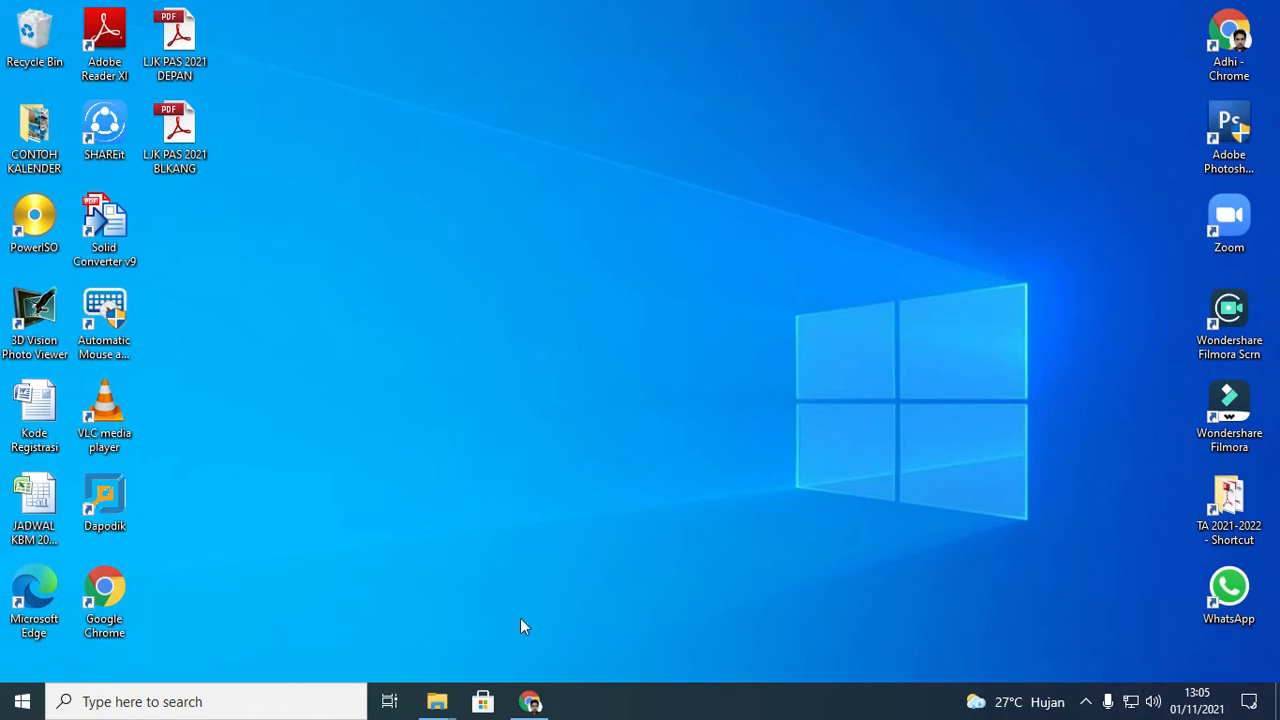
Open the Fungsi MAX workbook from the Latihan folder.
{"action": "mouse_move", "coordinate": [453, 702]}
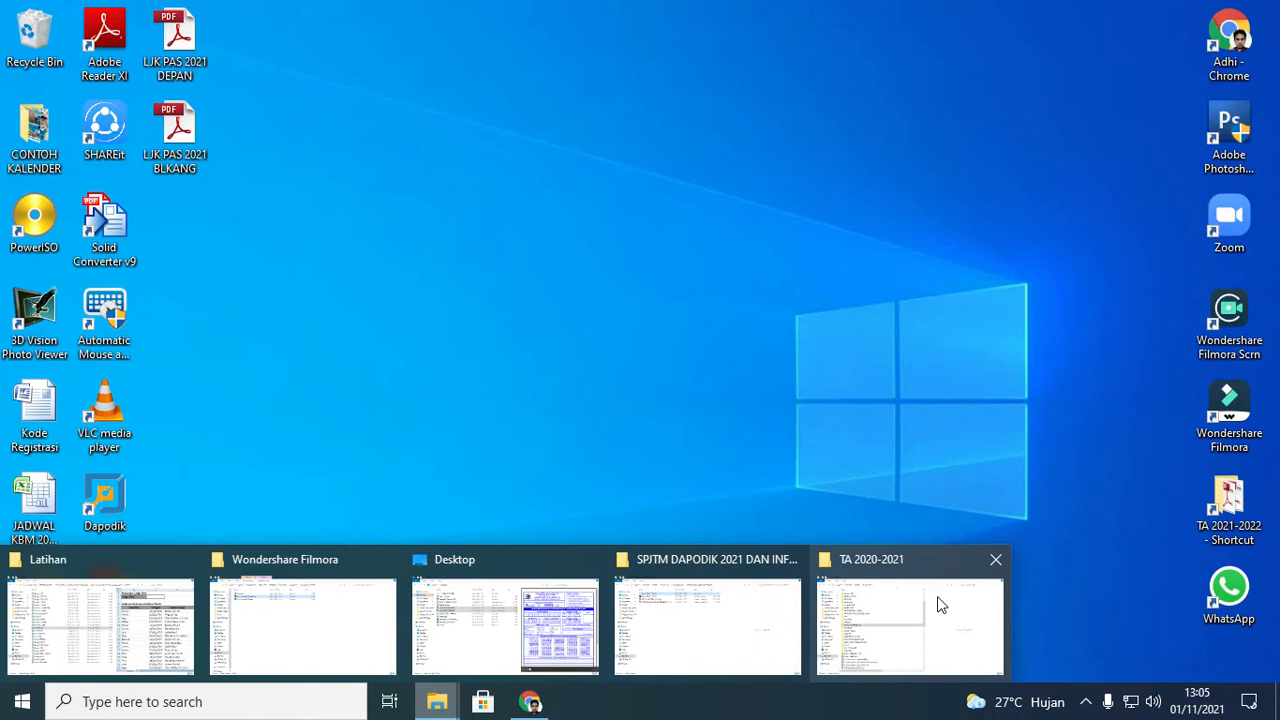
{"action": "left_click", "coordinate": [44, 605]}
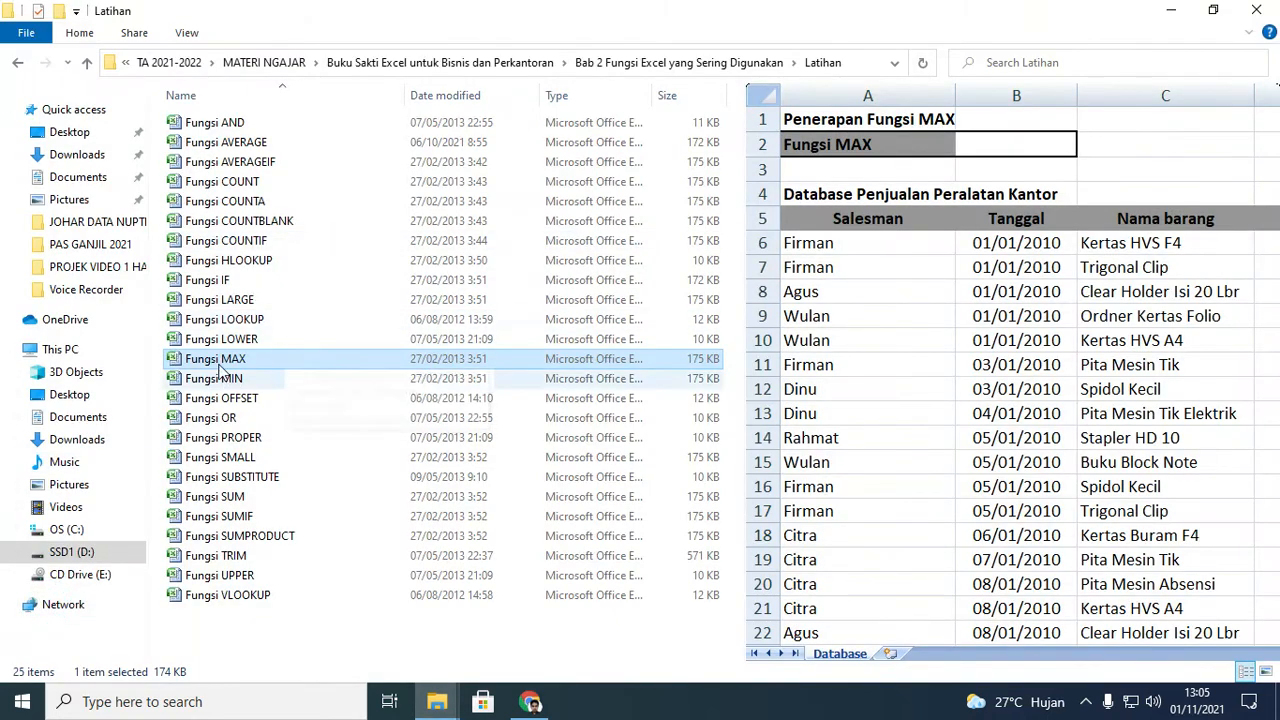
{"action": "double_click", "coordinate": [208, 363]}
{"action": "scroll", "coordinate": [500, 400], "scroll_direction": "up", "scroll_amount": 19}
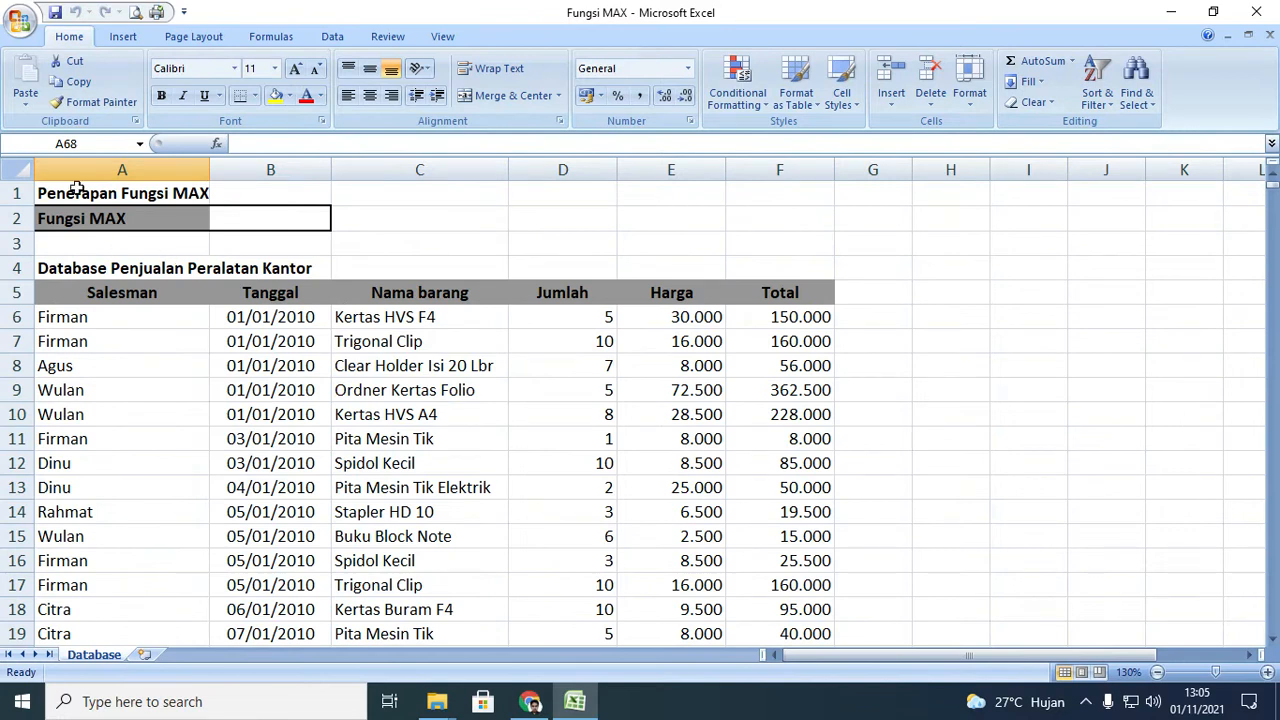
Examine the MAX exercise's headings and the Total column values in F6:F66.
{"action": "left_click", "coordinate": [76, 188]}
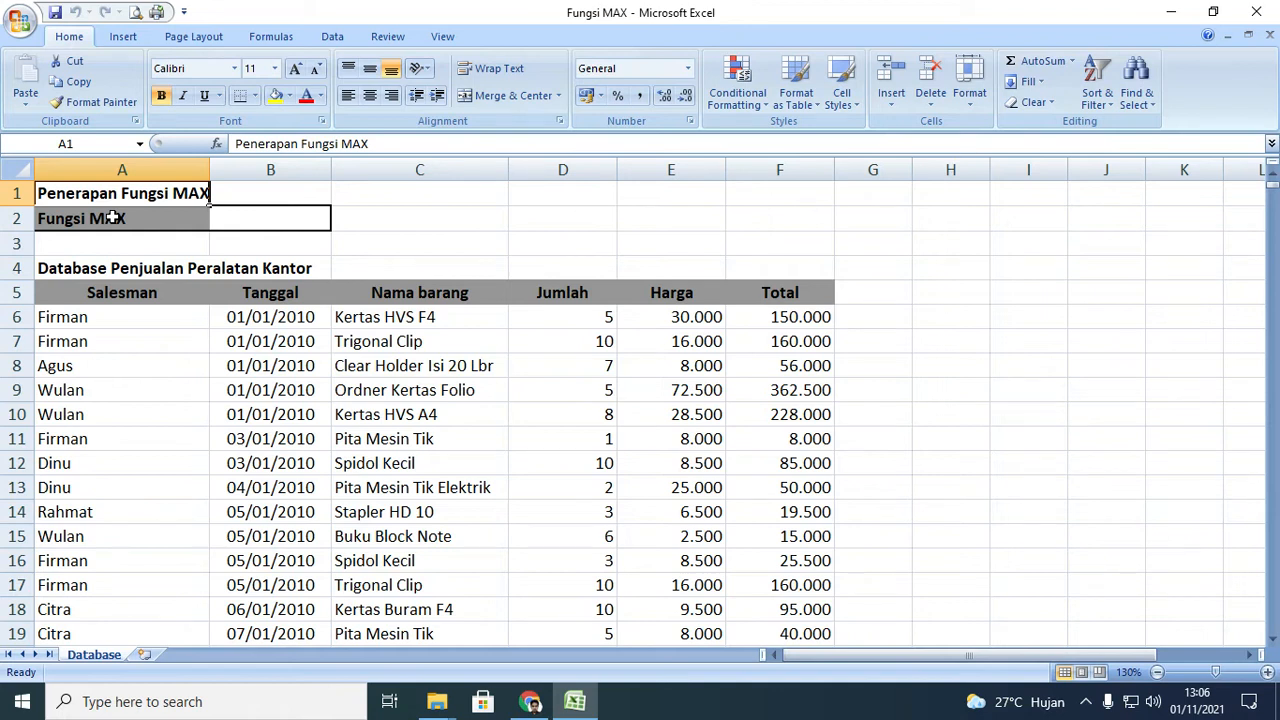
{"action": "left_click", "coordinate": [498, 264]}
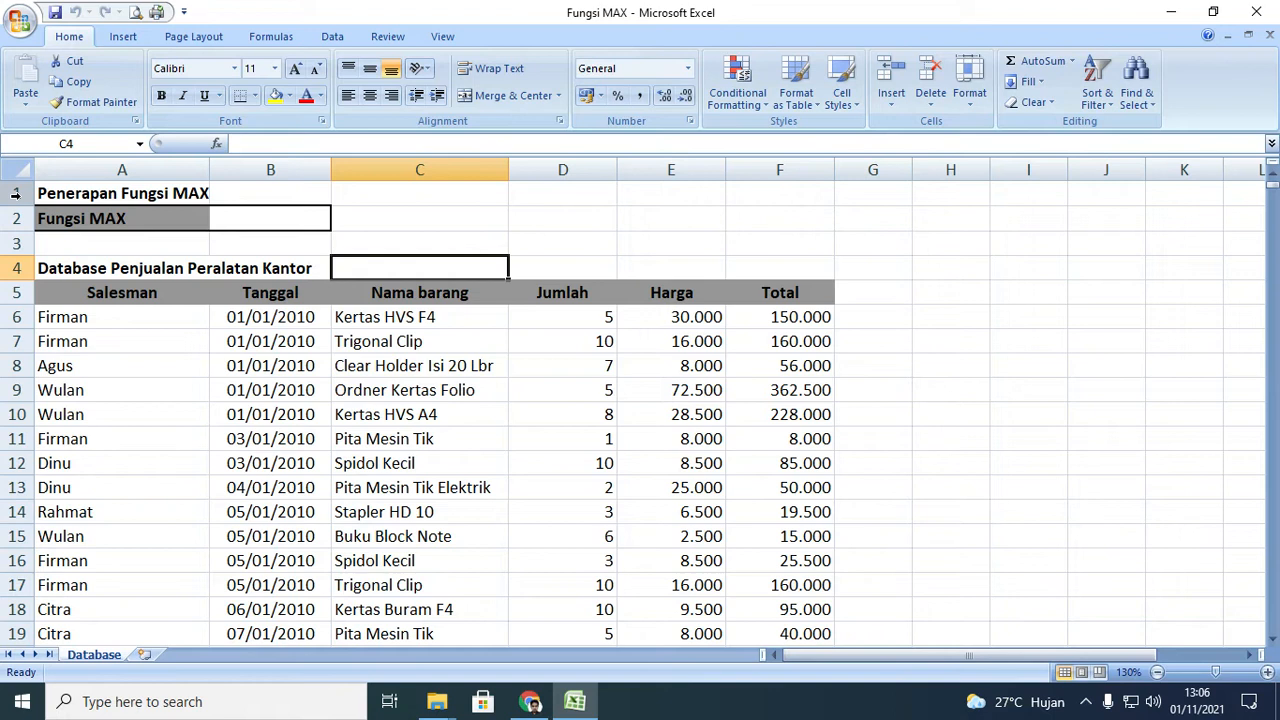
{"action": "left_click", "coordinate": [73, 216]}
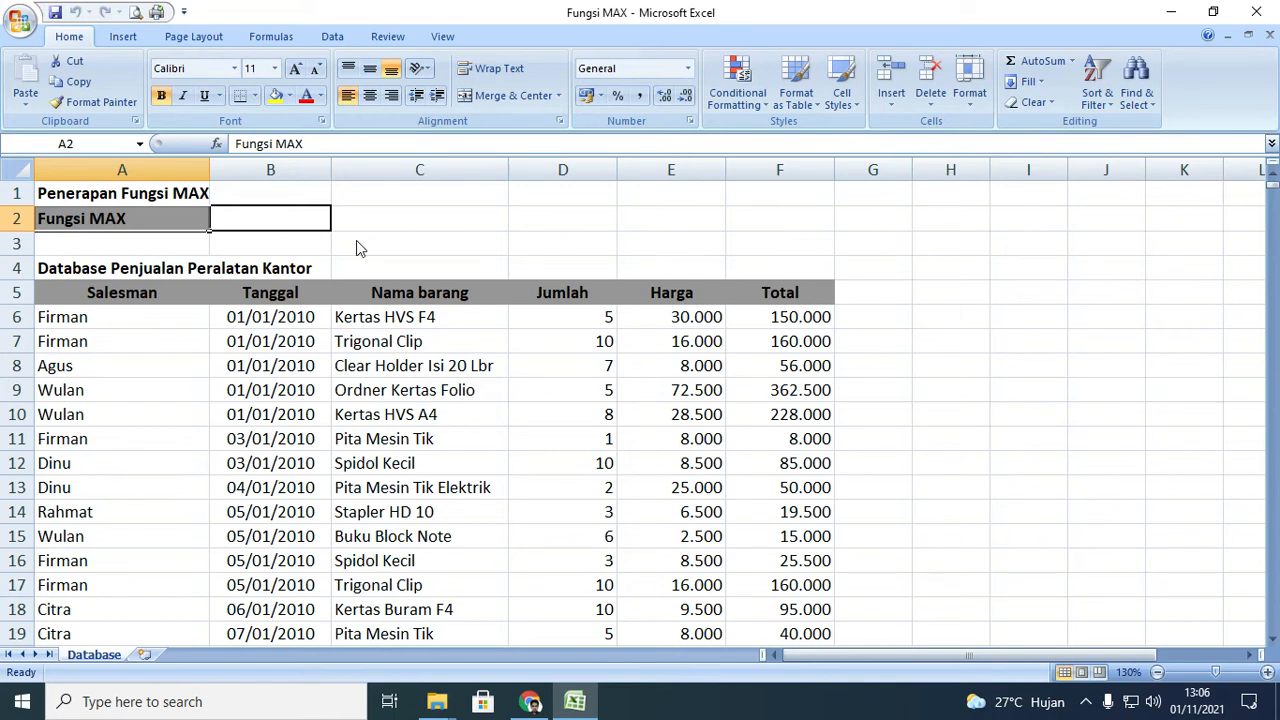
{"action": "left_click_drag", "start_coordinate": [818, 317], "coordinate": [768, 684]}
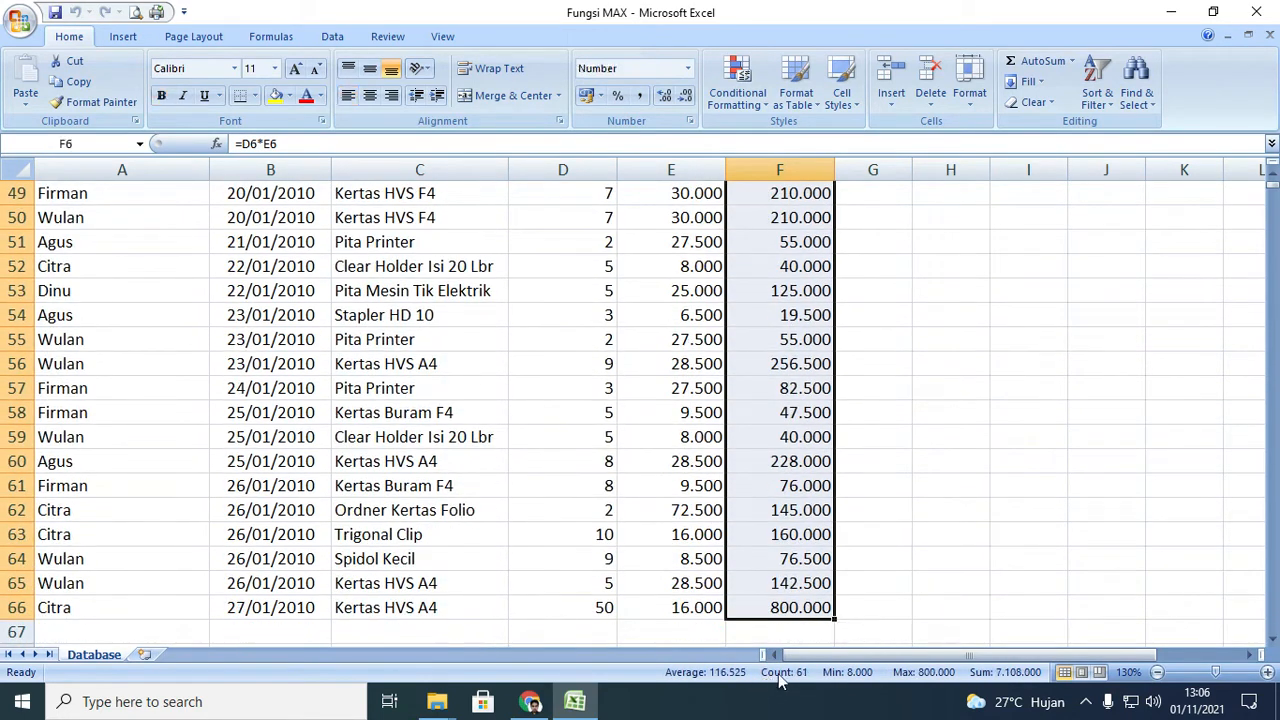
{"action": "scroll", "coordinate": [605, 534], "scroll_direction": "up", "scroll_amount": 8}
{"action": "scroll", "coordinate": [605, 534], "scroll_direction": "up", "scroll_amount": 8}
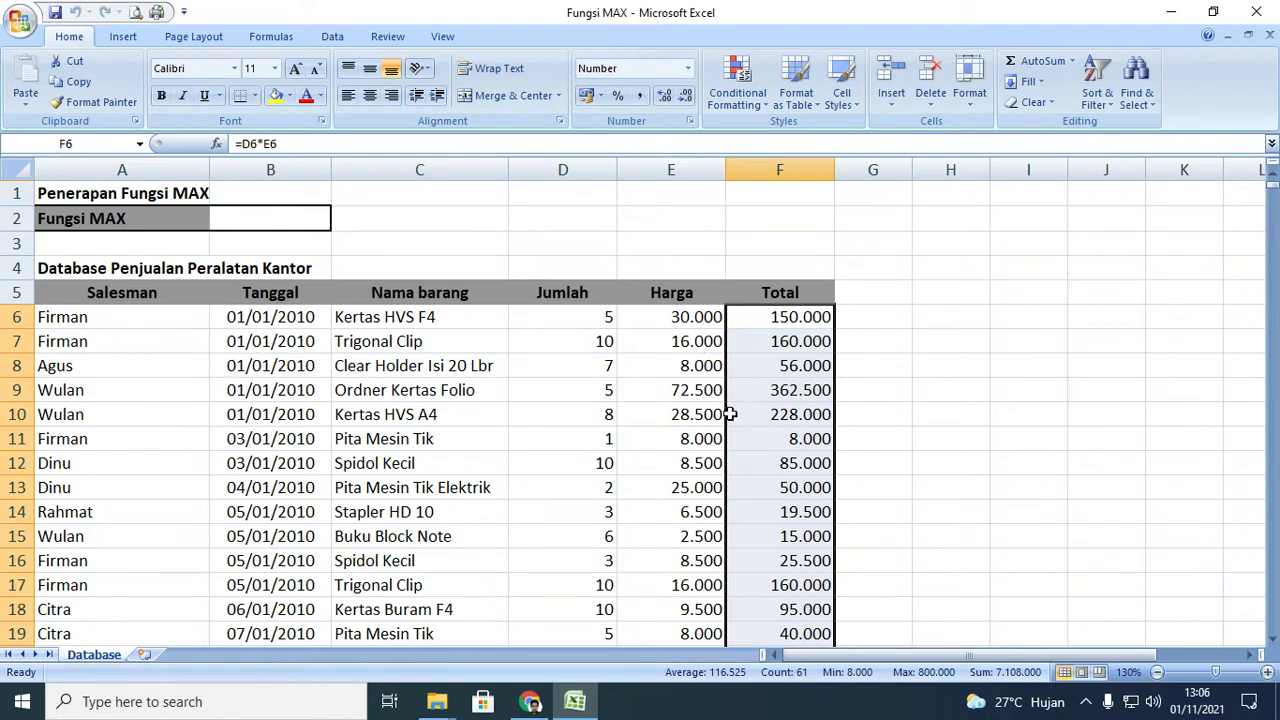
Start a MAX formula in cell B2 with F6, the first Total value, as its range start.
{"action": "left_click", "coordinate": [292, 219]}
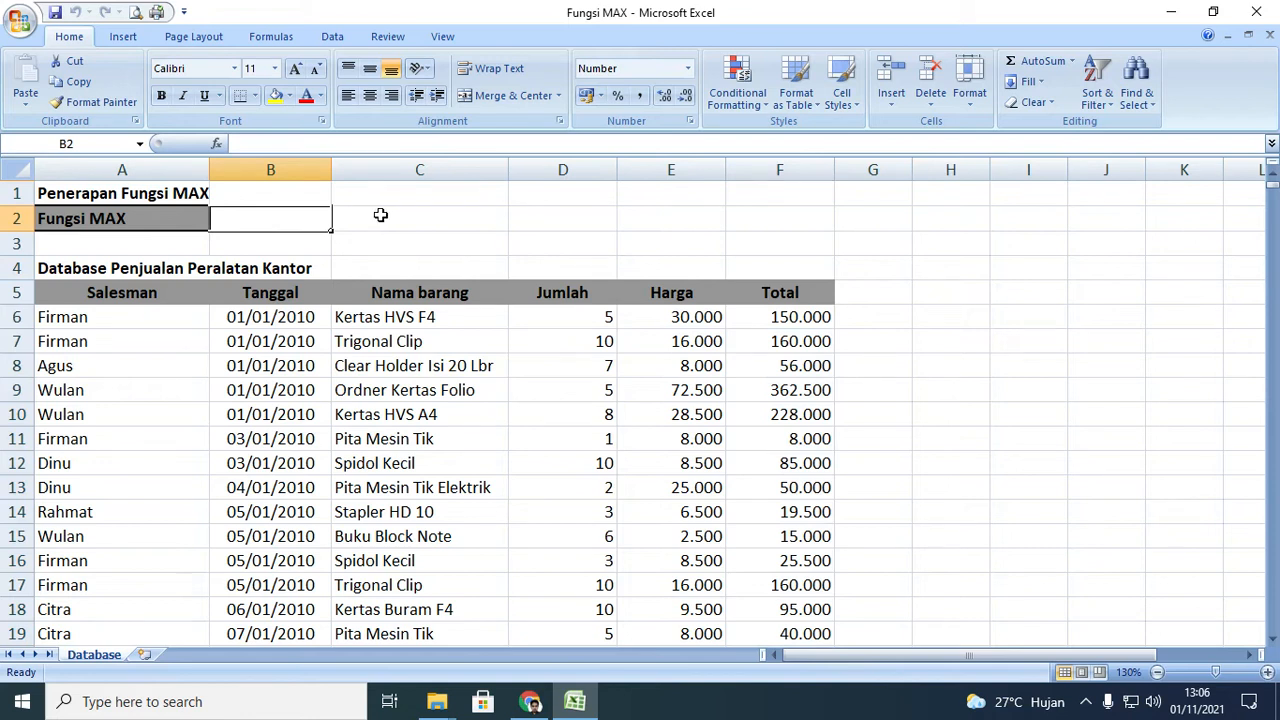
{"action": "type", "text": "=ma"}
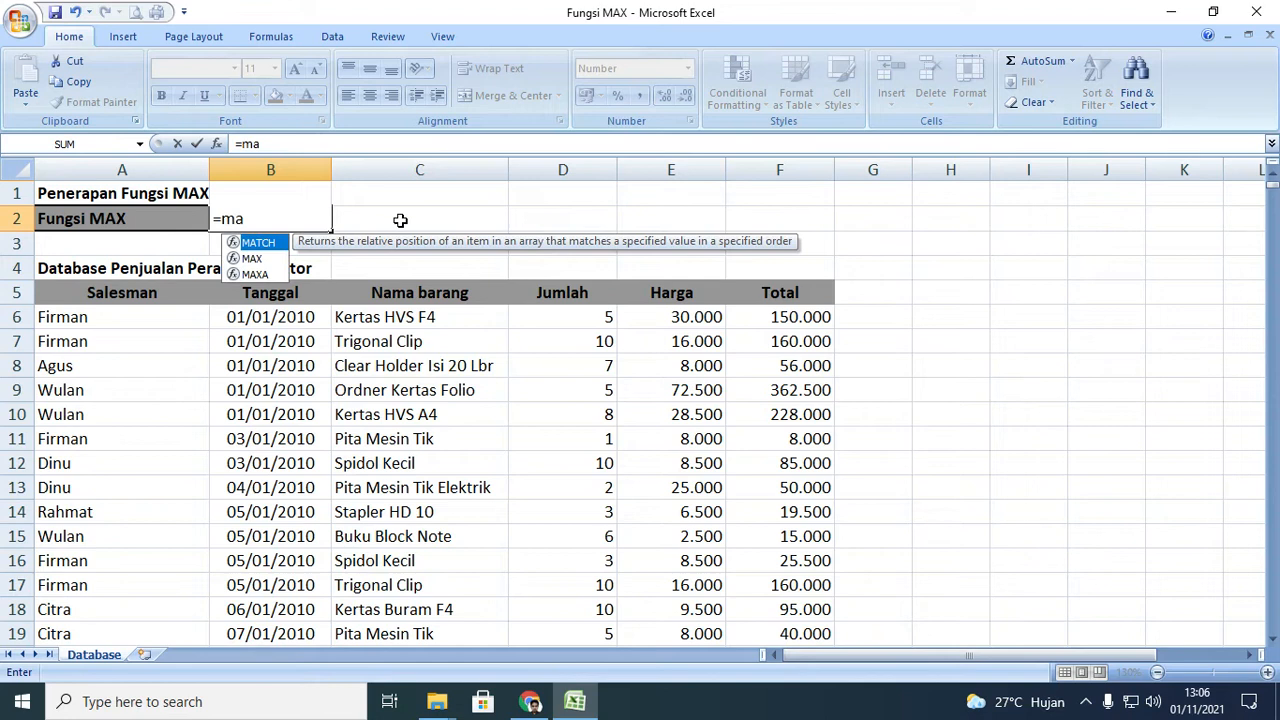
{"action": "type", "text": "x"}
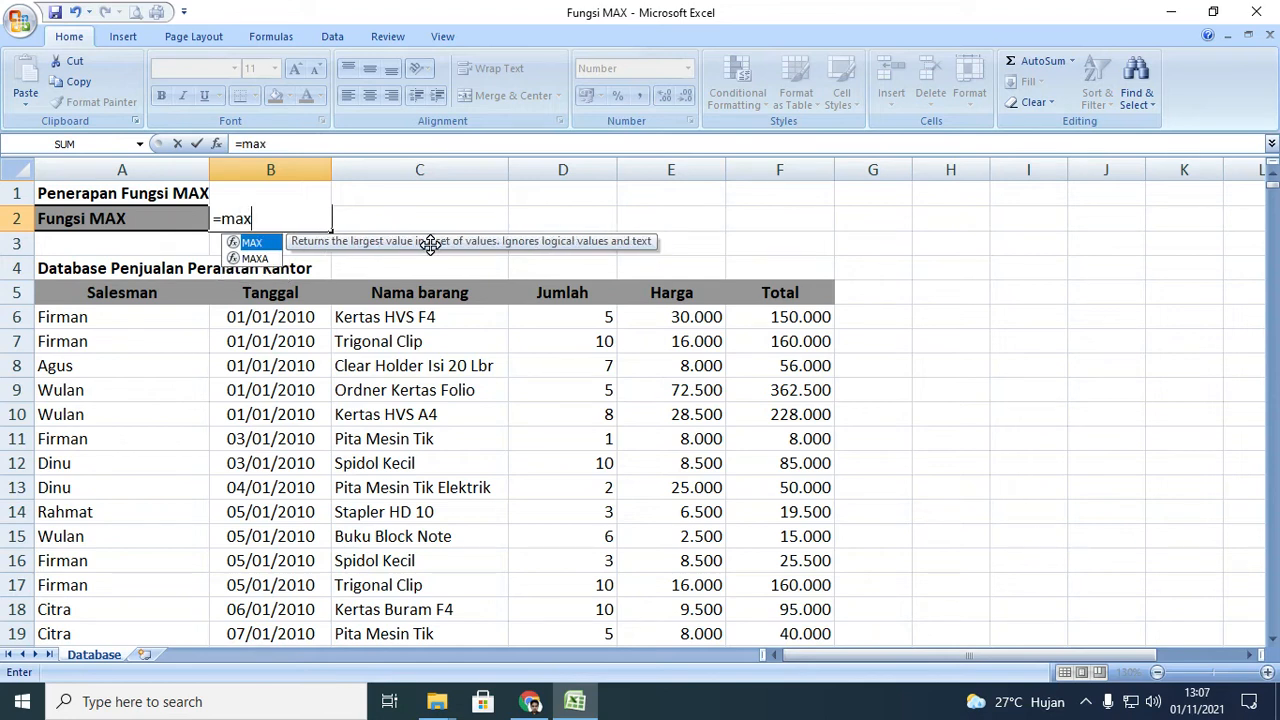
{"action": "type", "text": "("}
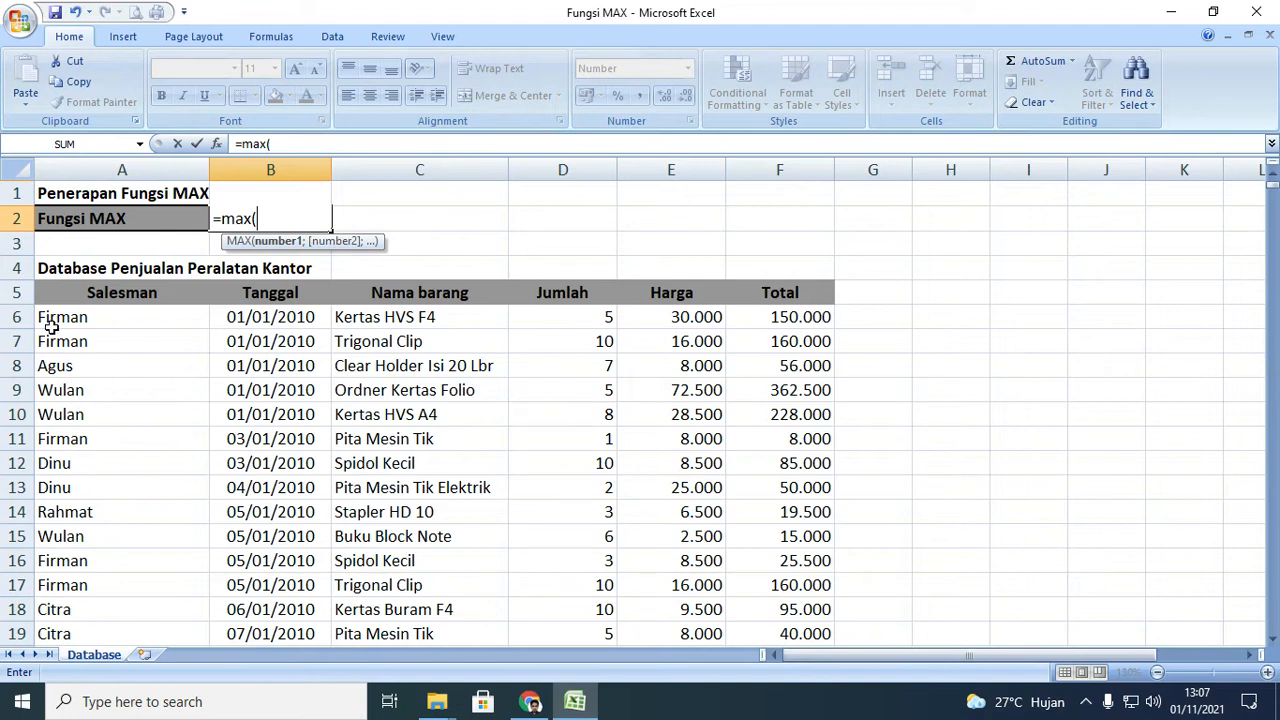
{"action": "left_click", "coordinate": [818, 316]}
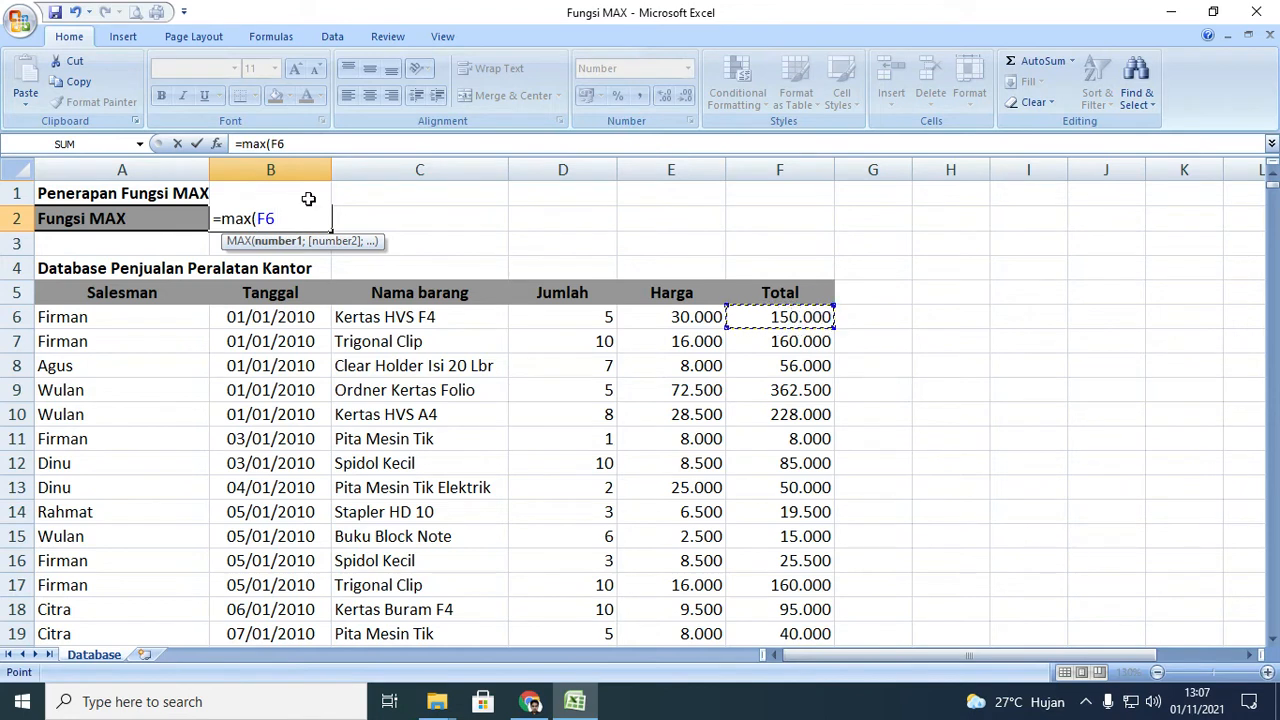
{"action": "type", "text": ":"}
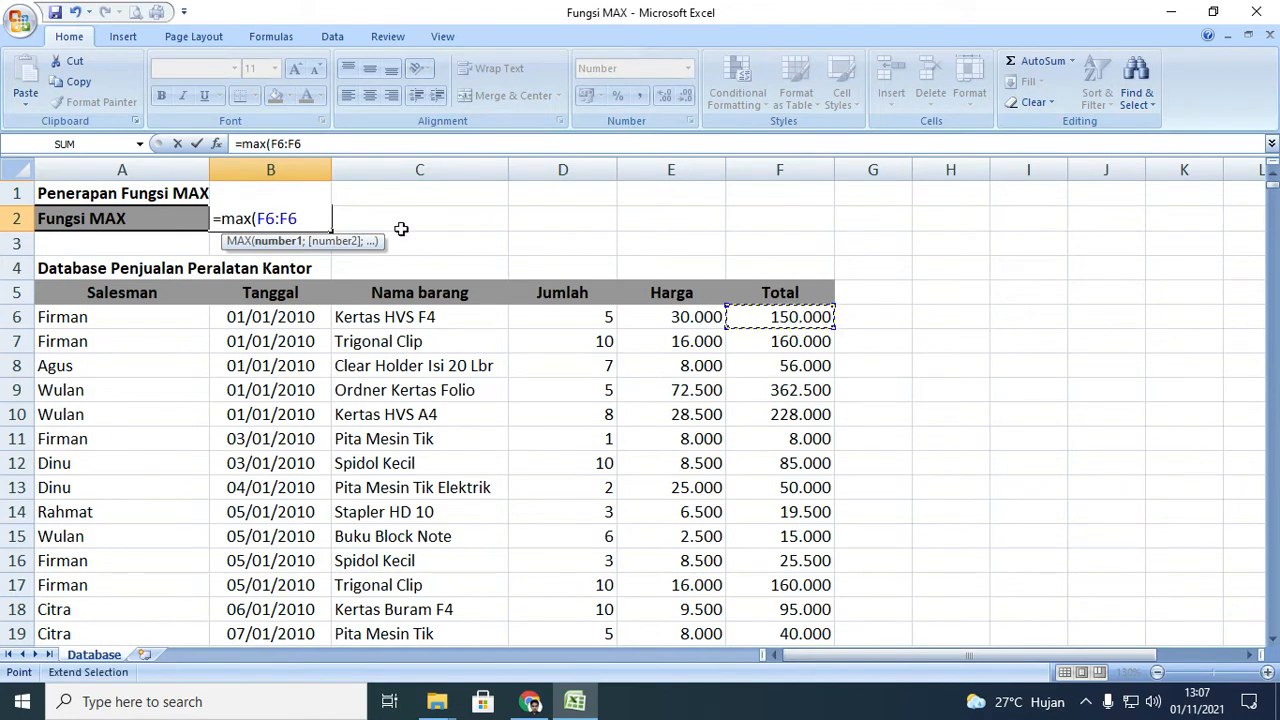
{"action": "scroll", "coordinate": [626, 334], "scroll_direction": "down", "scroll_amount": 20}
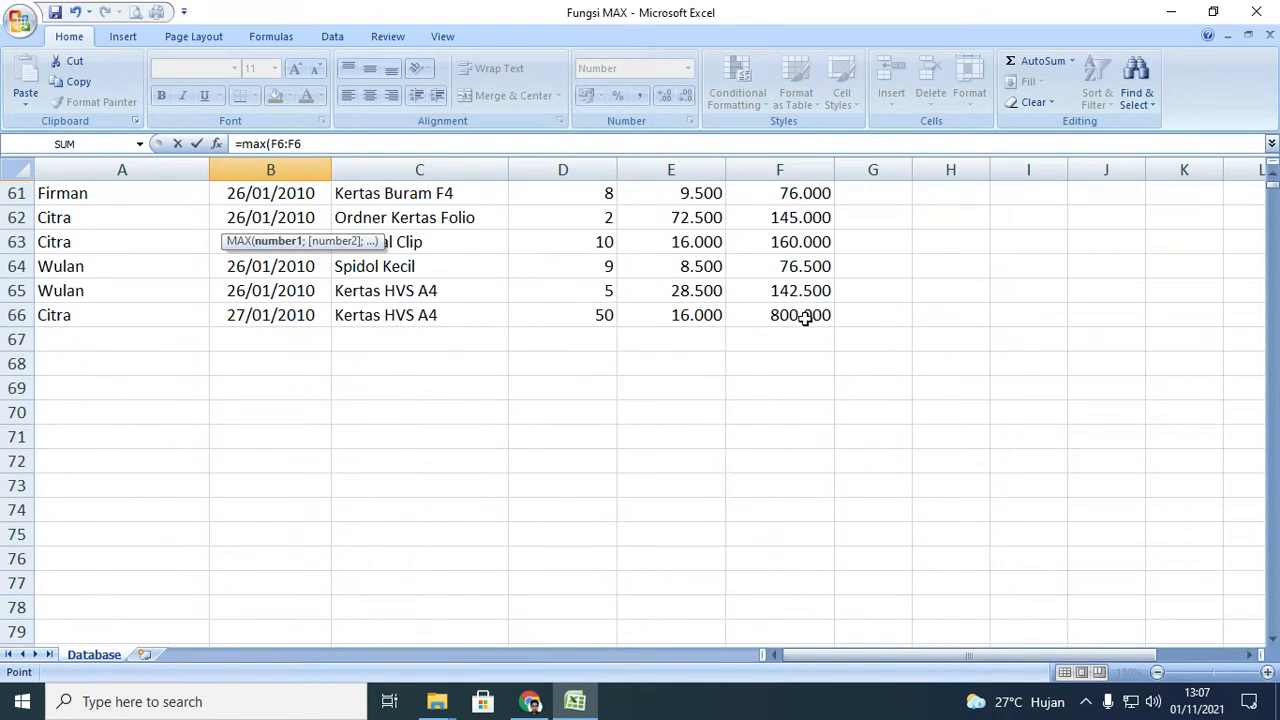
{"action": "left_click", "coordinate": [805, 316]}
{"action": "scroll", "coordinate": [804, 318], "scroll_direction": "up", "scroll_amount": 20}
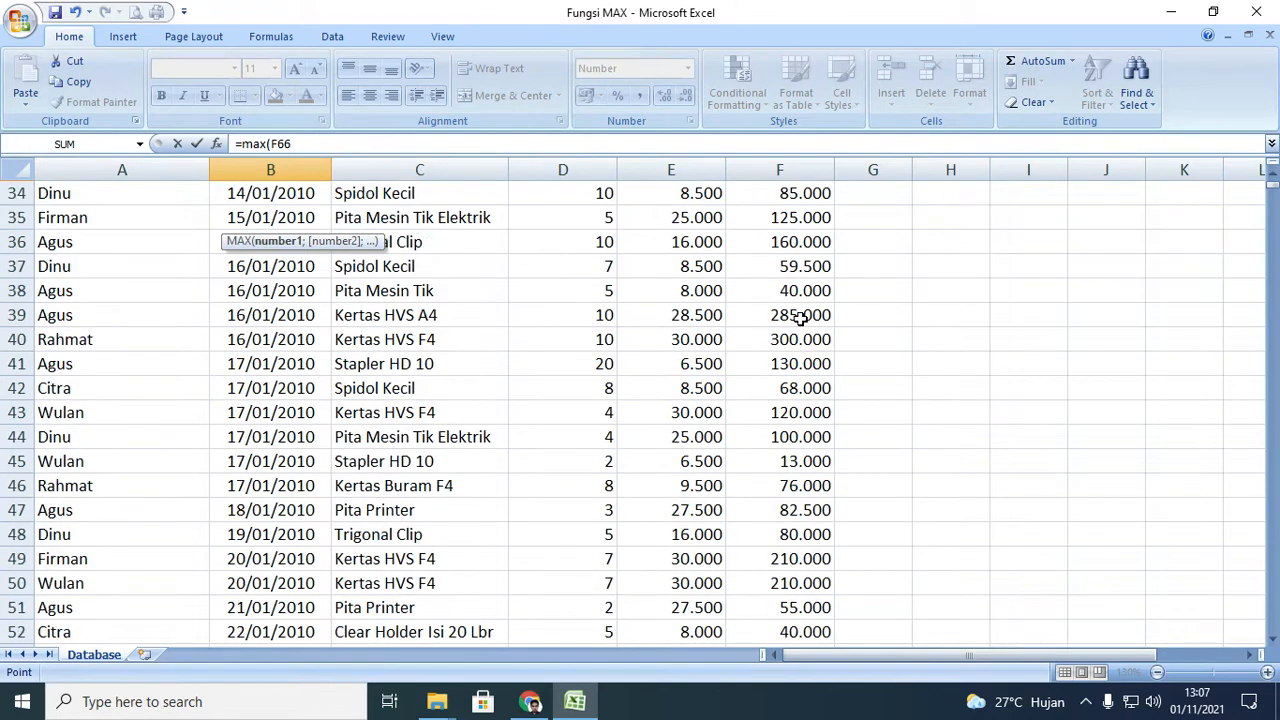
{"action": "left_click", "coordinate": [803, 317]}
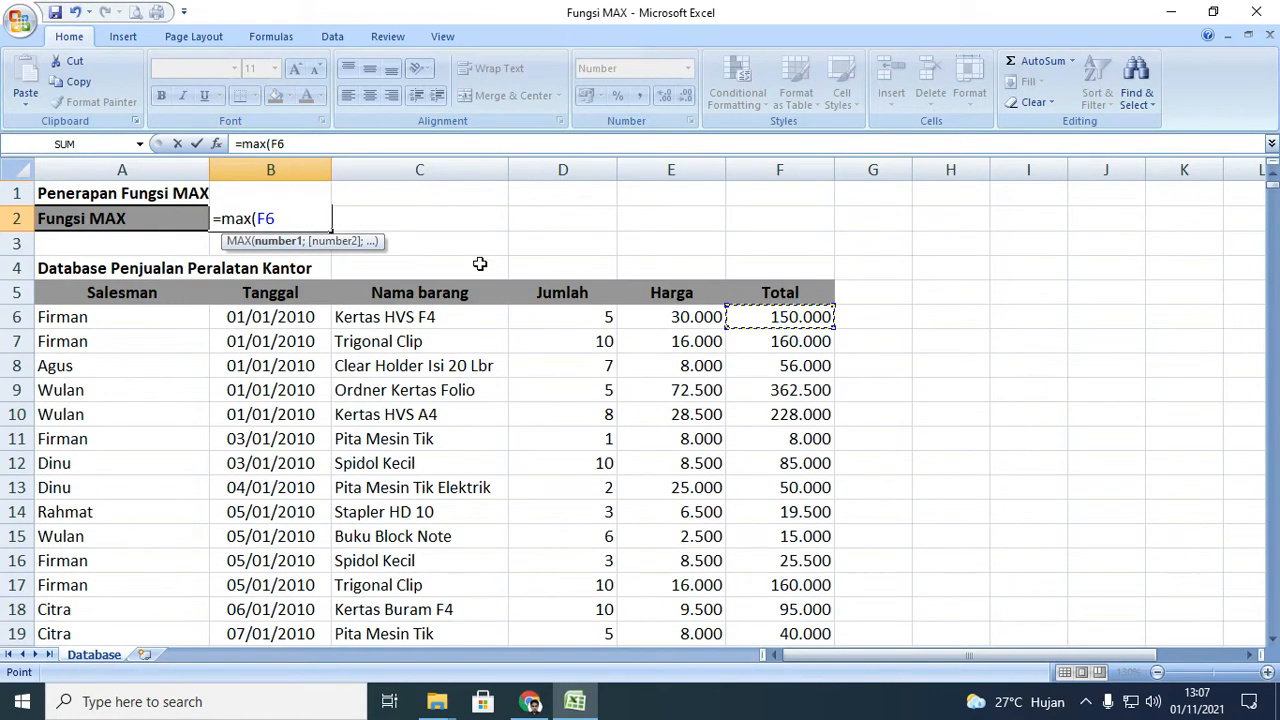
Extend the MAX formula's range from F6 down to the last Total value, F66, and complete the formula.
{"action": "key", "text": "F8"}
{"action": "key", "text": "ctrl+shift+Down"}
{"action": "type", "text": ")"}
{"action": "key", "text": "Return"}
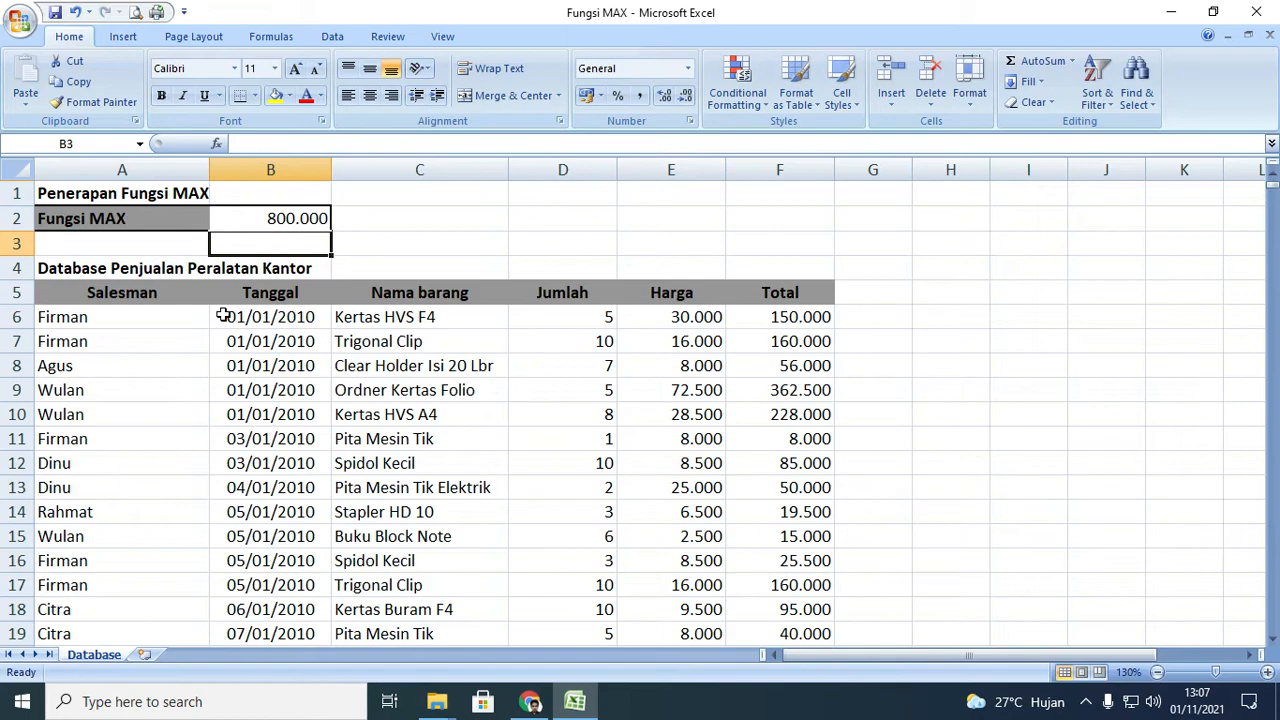
{"action": "left_click", "coordinate": [530, 701]}
{"action": "mouse_move", "coordinate": [155, 569]}
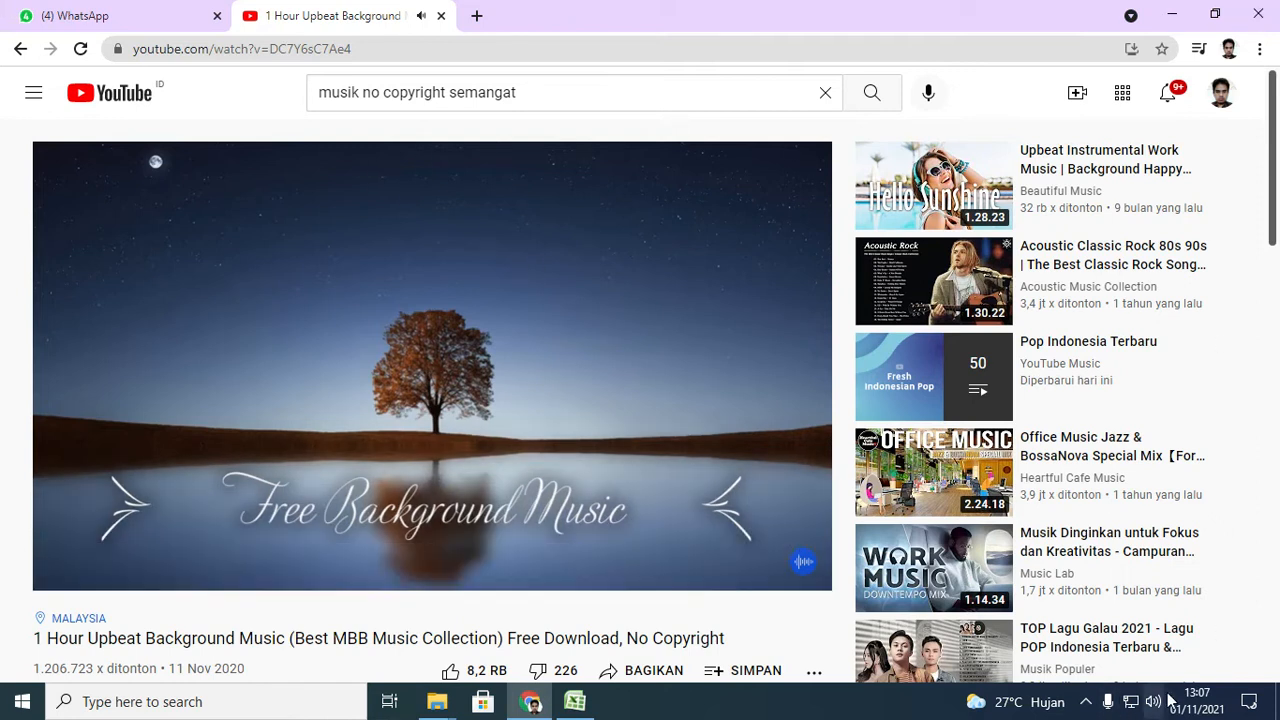
{"action": "left_click", "coordinate": [575, 701]}
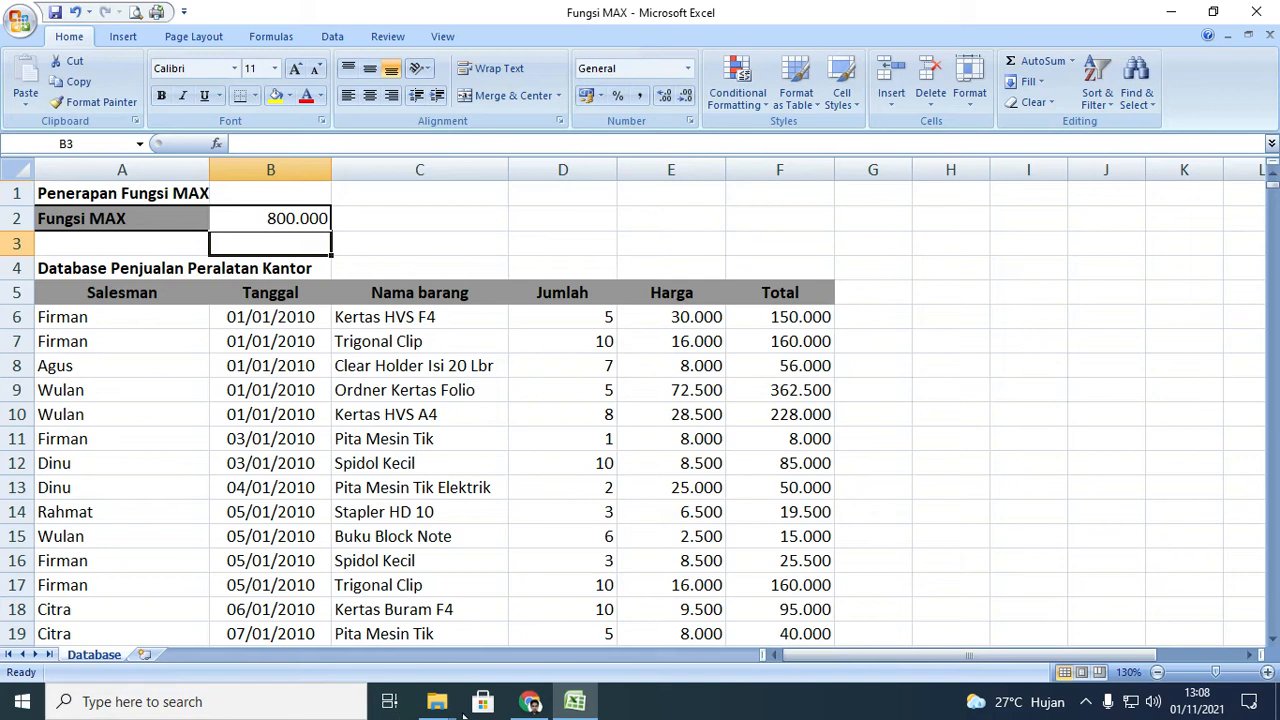
Open the Fungsi MIN workbook from the Latihan folder.
{"action": "mouse_move", "coordinate": [437, 703]}
{"action": "left_click", "coordinate": [250, 610]}
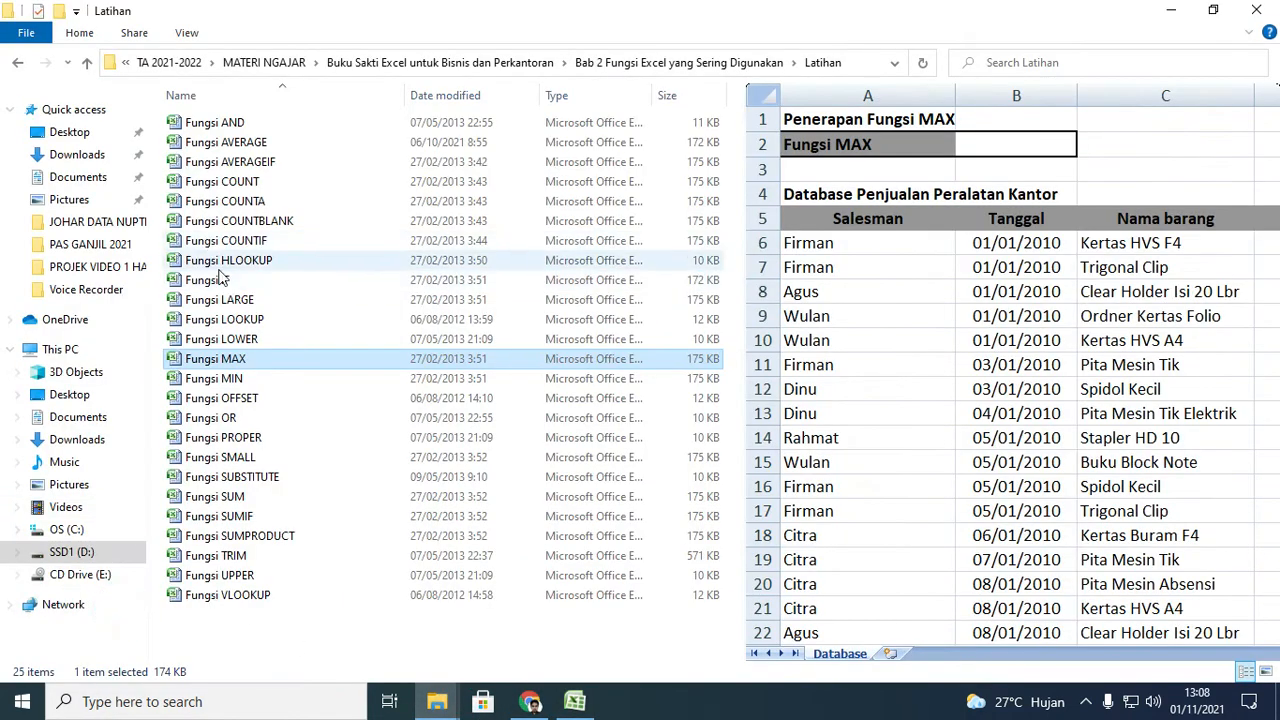
{"action": "double_click", "coordinate": [238, 377]}
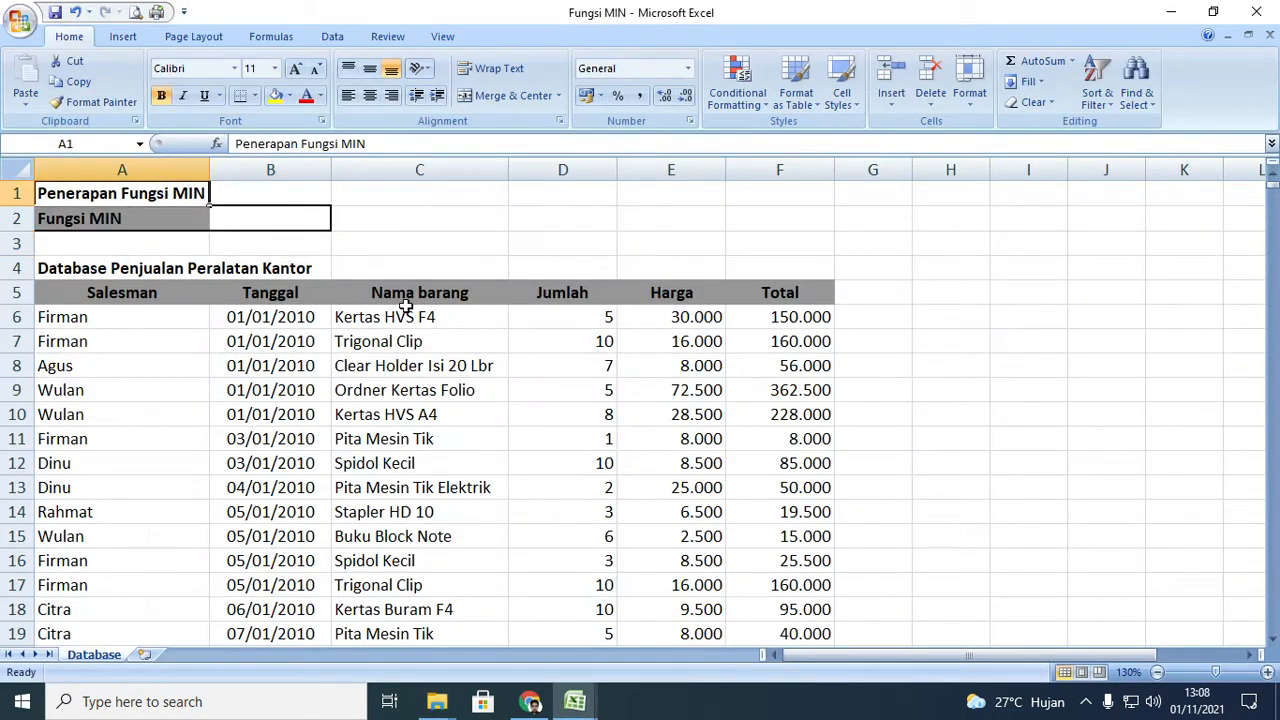
Examine the MIN exercise's headings and the Total column from F6 to its last row.
{"action": "left_click", "coordinate": [96, 242]}
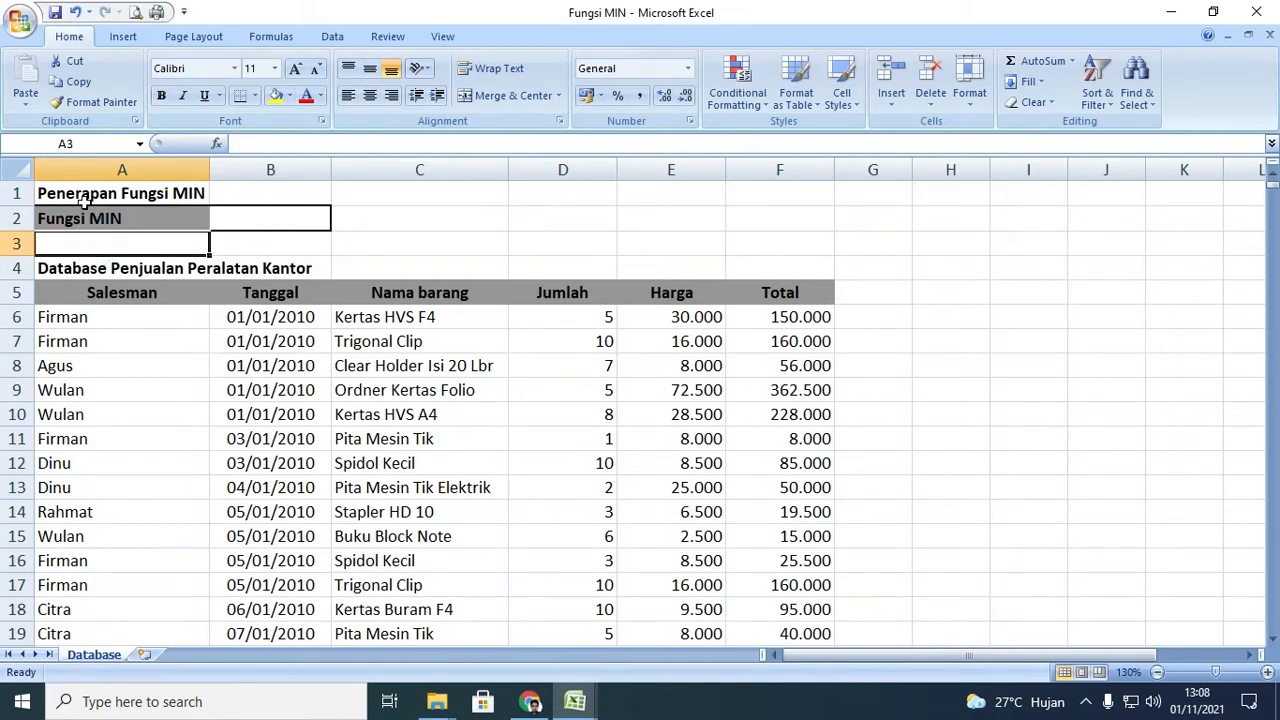
{"action": "left_click", "coordinate": [85, 199]}
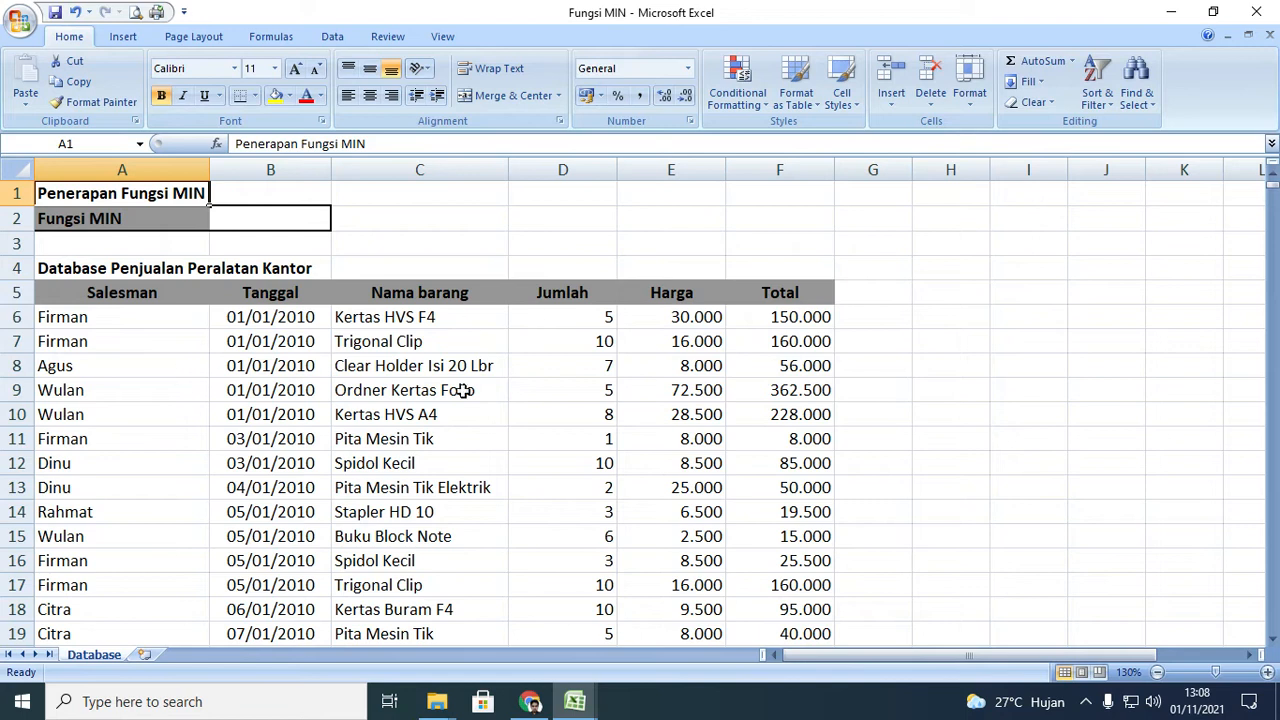
{"action": "left_click", "coordinate": [818, 318]}
{"action": "scroll", "coordinate": [806, 332], "scroll_direction": "down", "scroll_amount": 6}
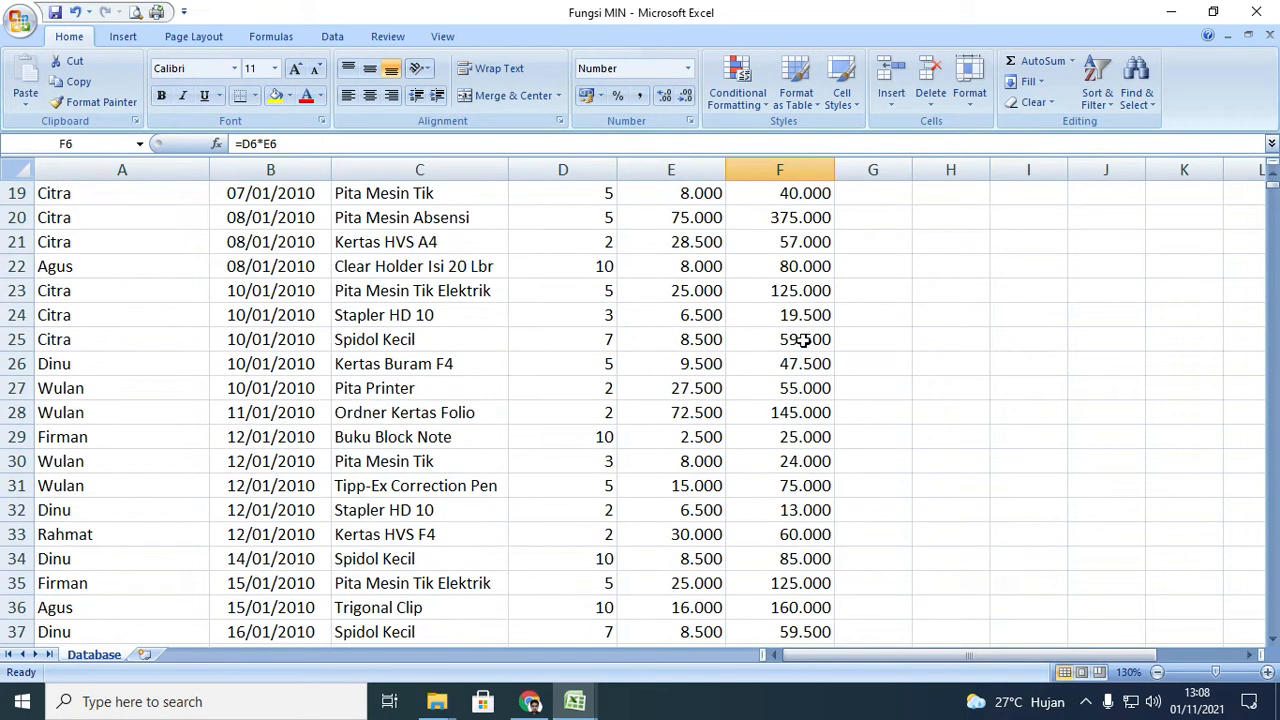
{"action": "scroll", "coordinate": [806, 336], "scroll_direction": "up", "scroll_amount": 6}
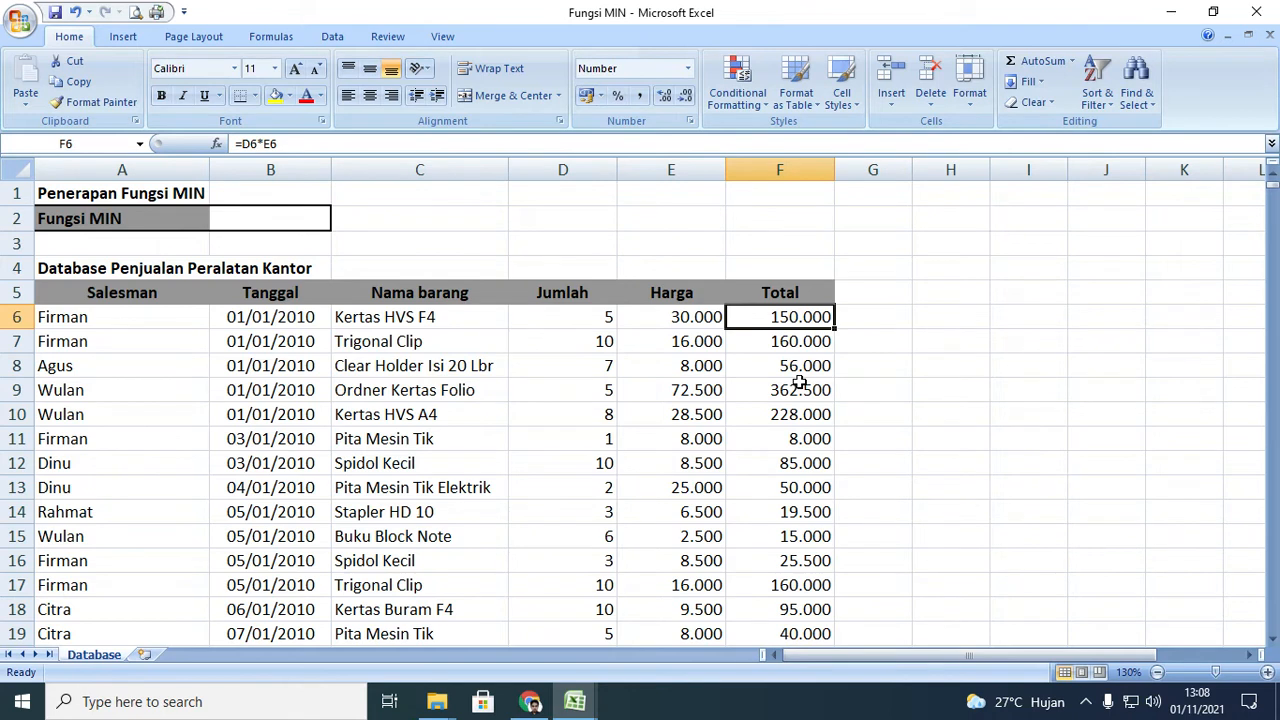
{"action": "scroll", "coordinate": [800, 382], "scroll_direction": "down", "scroll_amount": 18}
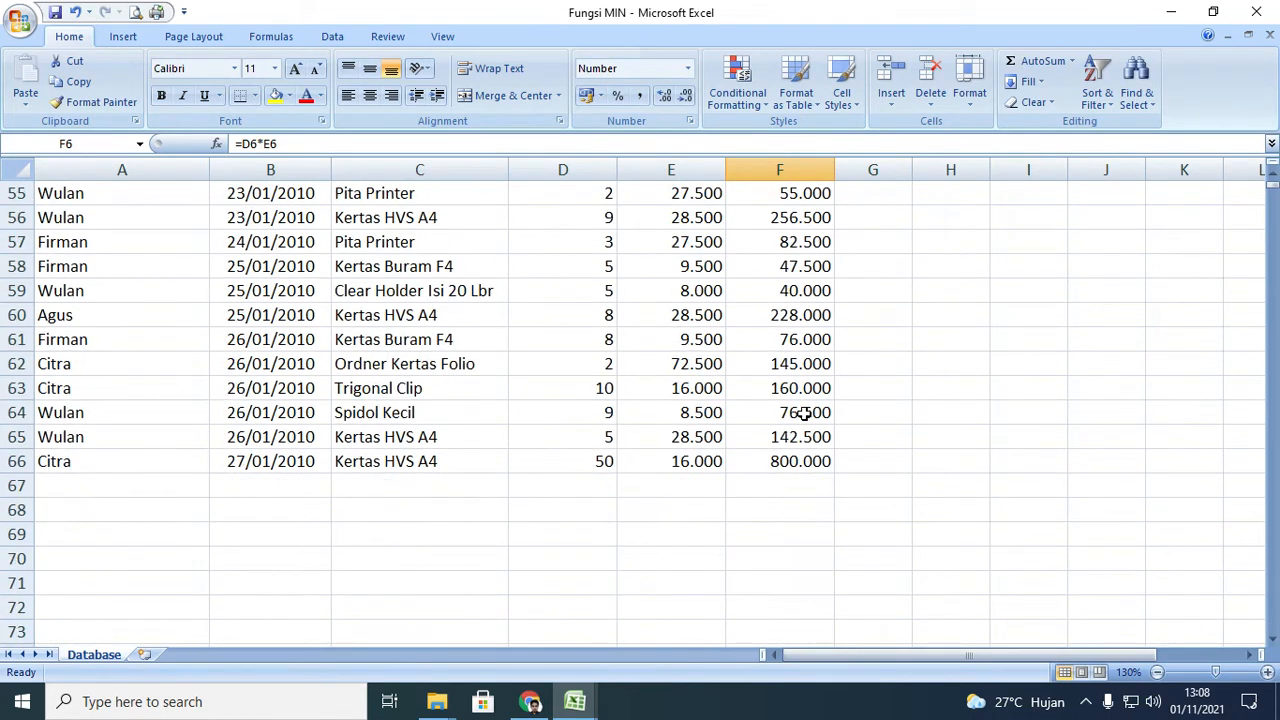
{"action": "scroll", "coordinate": [768, 458], "scroll_direction": "up", "scroll_amount": 18}
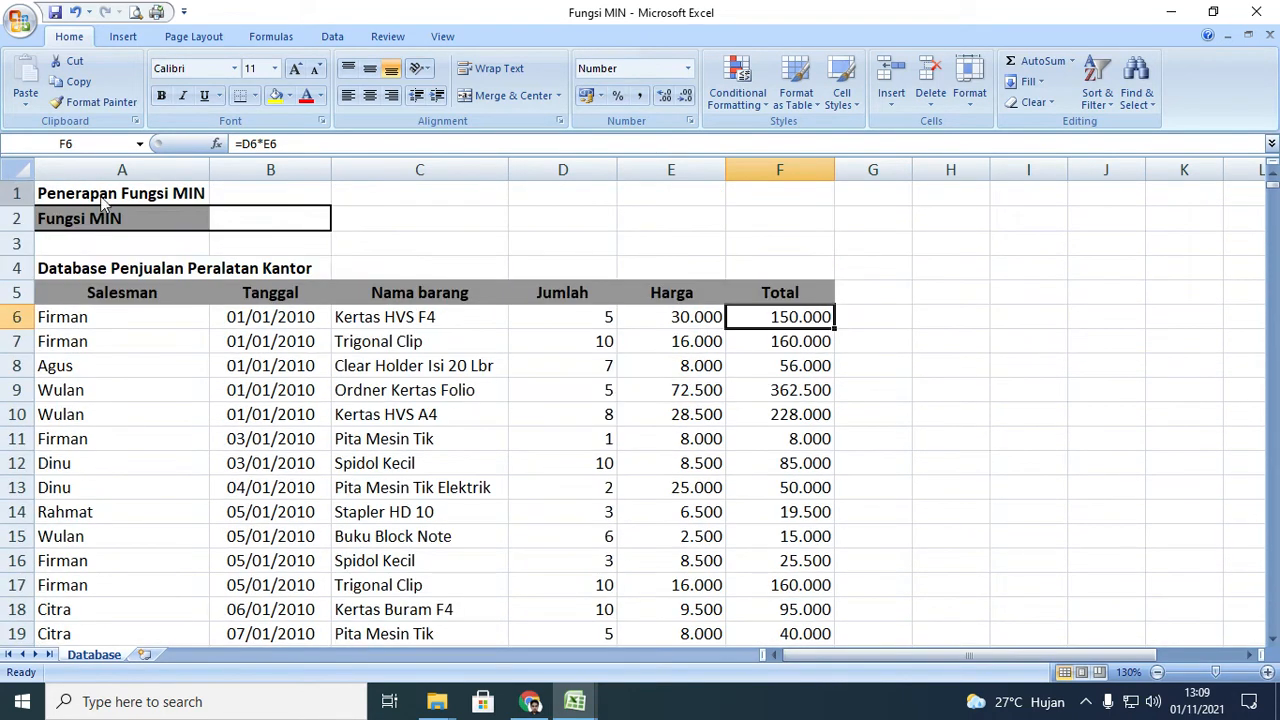
Enter the formula =MIN(F6:F66) in cell B2 to find the smallest Total value.
{"action": "left_click", "coordinate": [279, 221]}
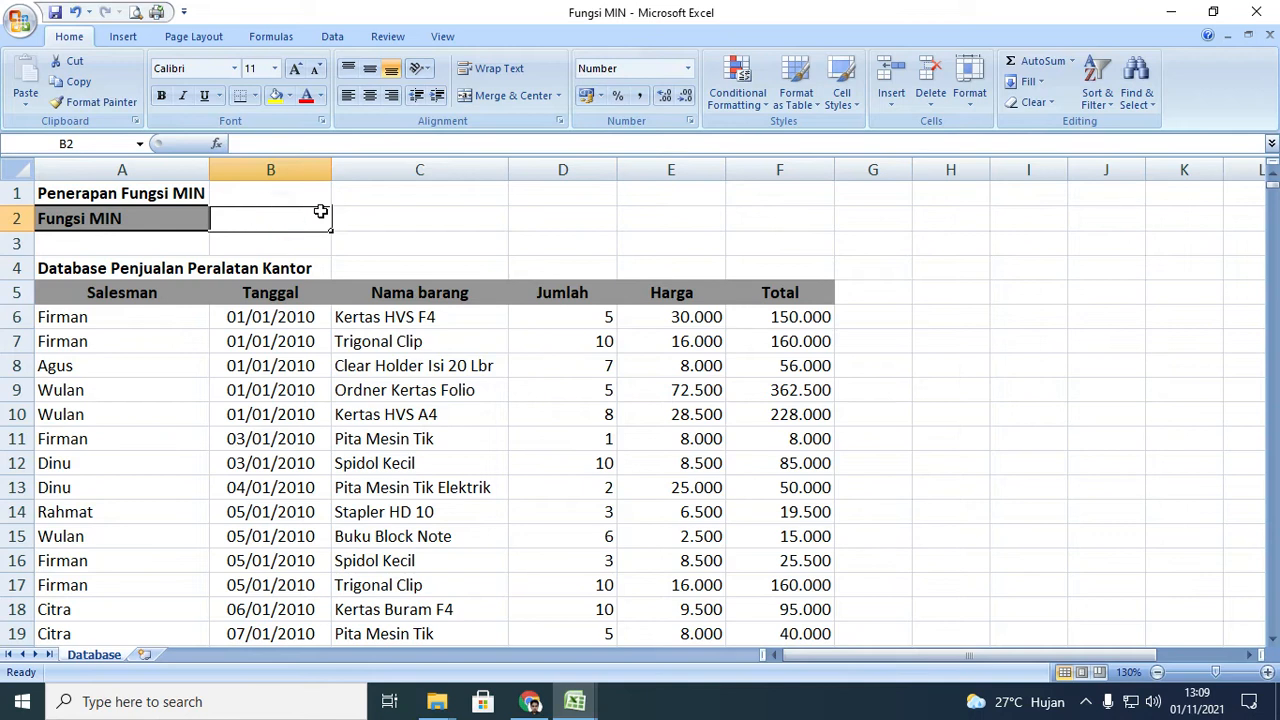
{"action": "type", "text": "="}
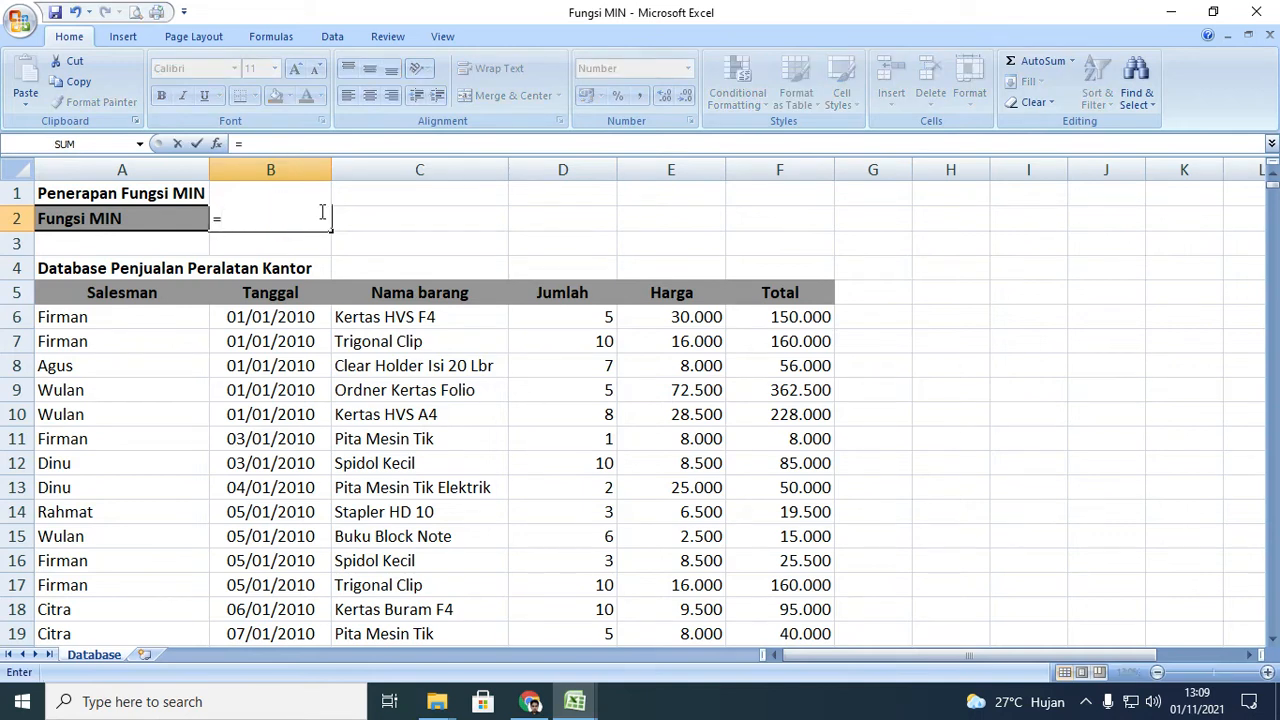
{"action": "type", "text": "MIN(F6:F66"}
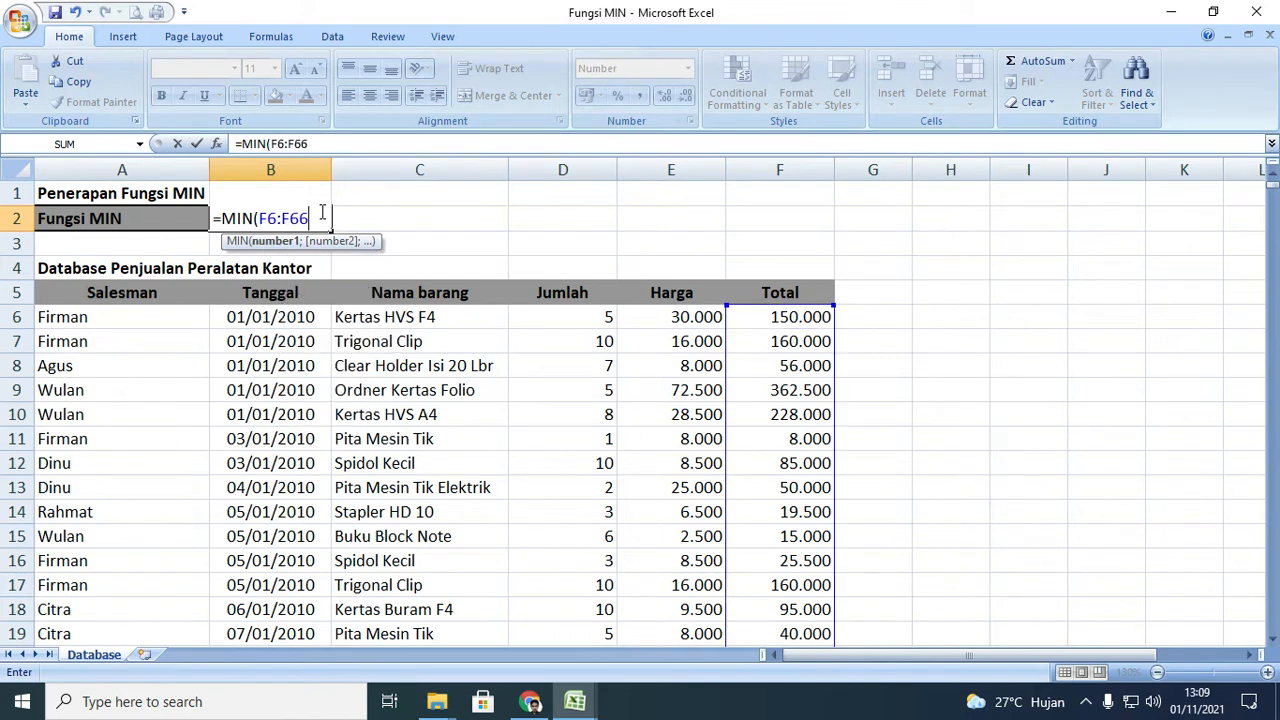
{"action": "type", "text": ")"}
{"action": "key", "text": "Return"}
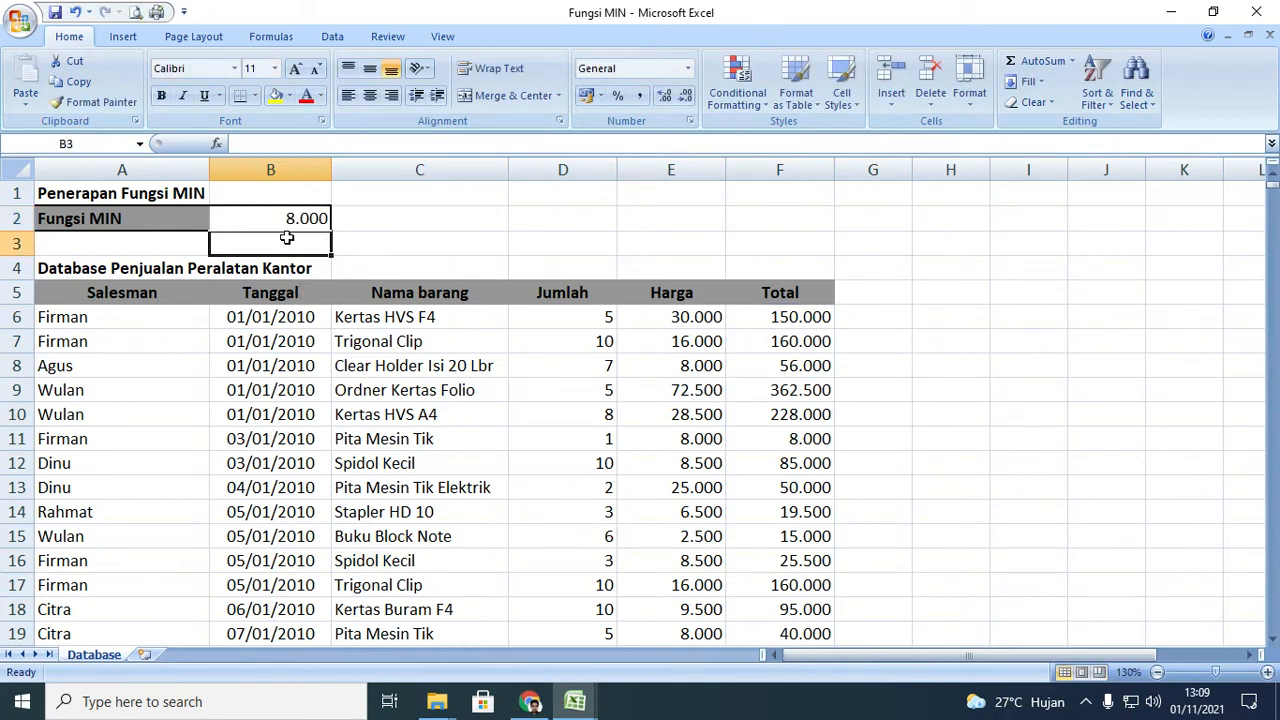
Review the MIN formula in B2 and switch back to the Fungsi MAX workbook.
{"action": "left_click", "coordinate": [279, 217]}
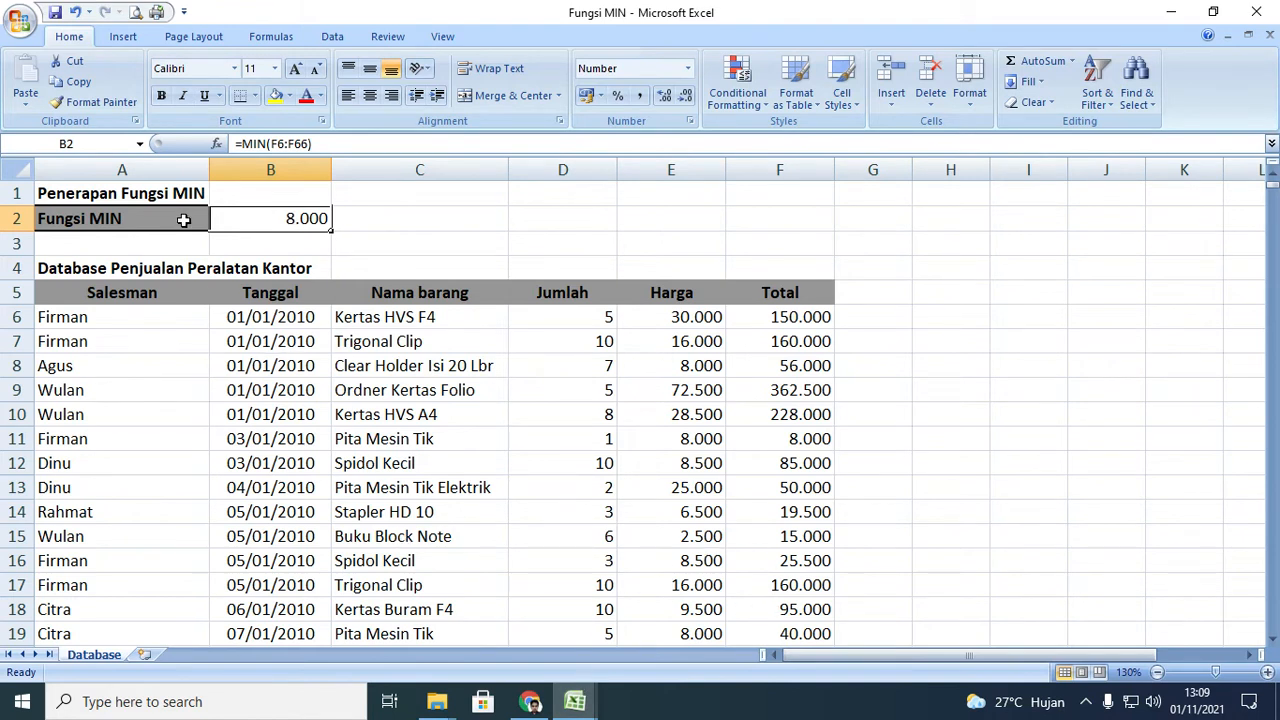
{"action": "left_click", "coordinate": [575, 701]}
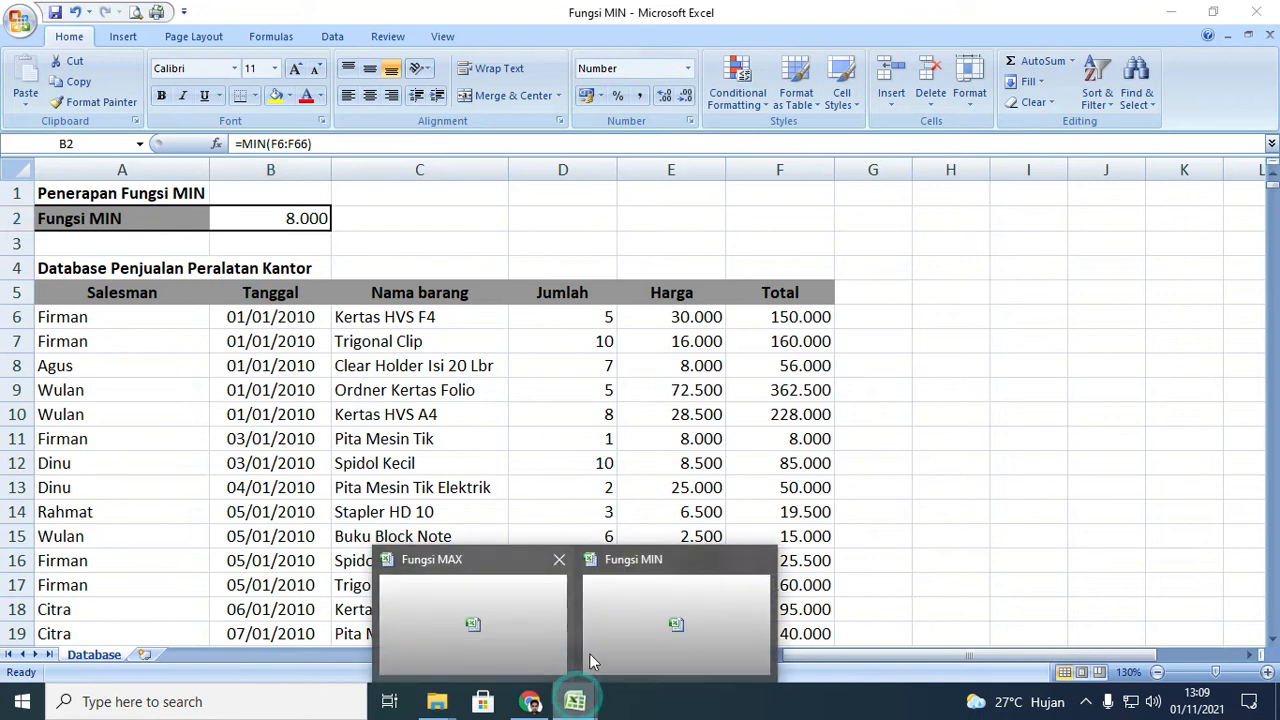
{"action": "left_click", "coordinate": [494, 600]}
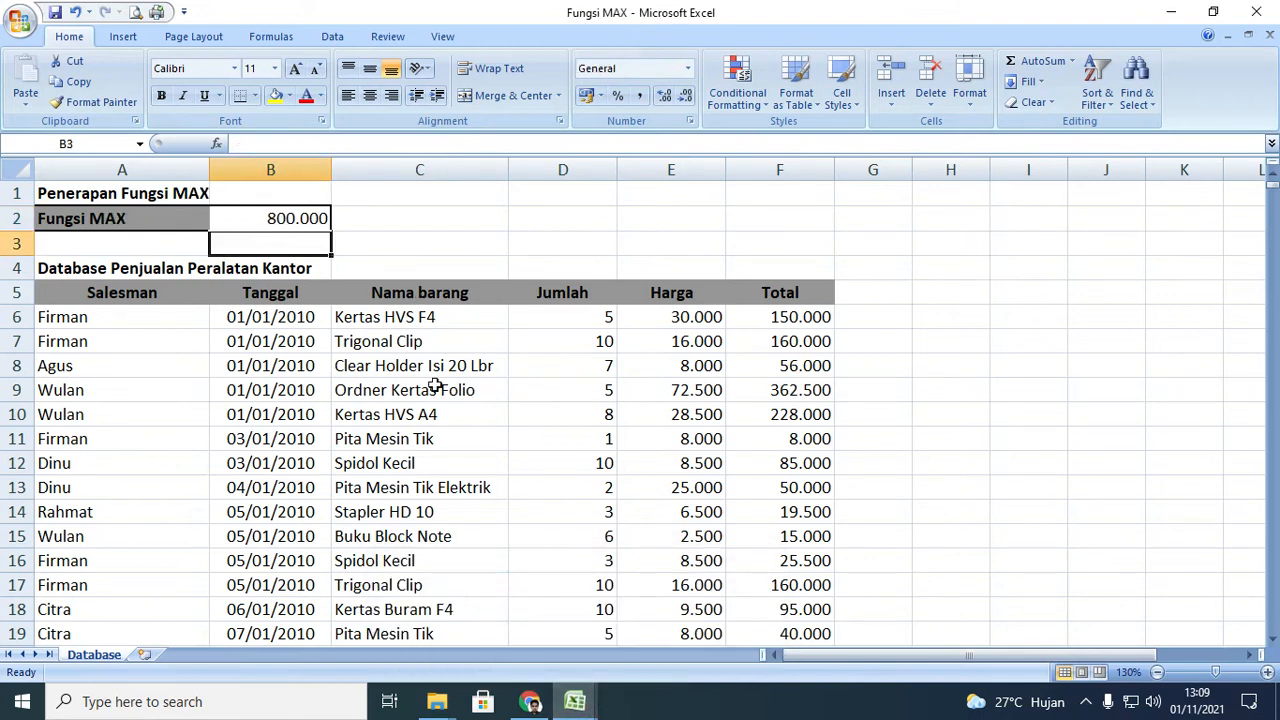
Switch to the Fungsi MIN workbook and select the Total values F6:F66 to review the range behind the MIN formula.
{"action": "left_click", "coordinate": [575, 701]}
{"action": "left_click", "coordinate": [704, 612]}
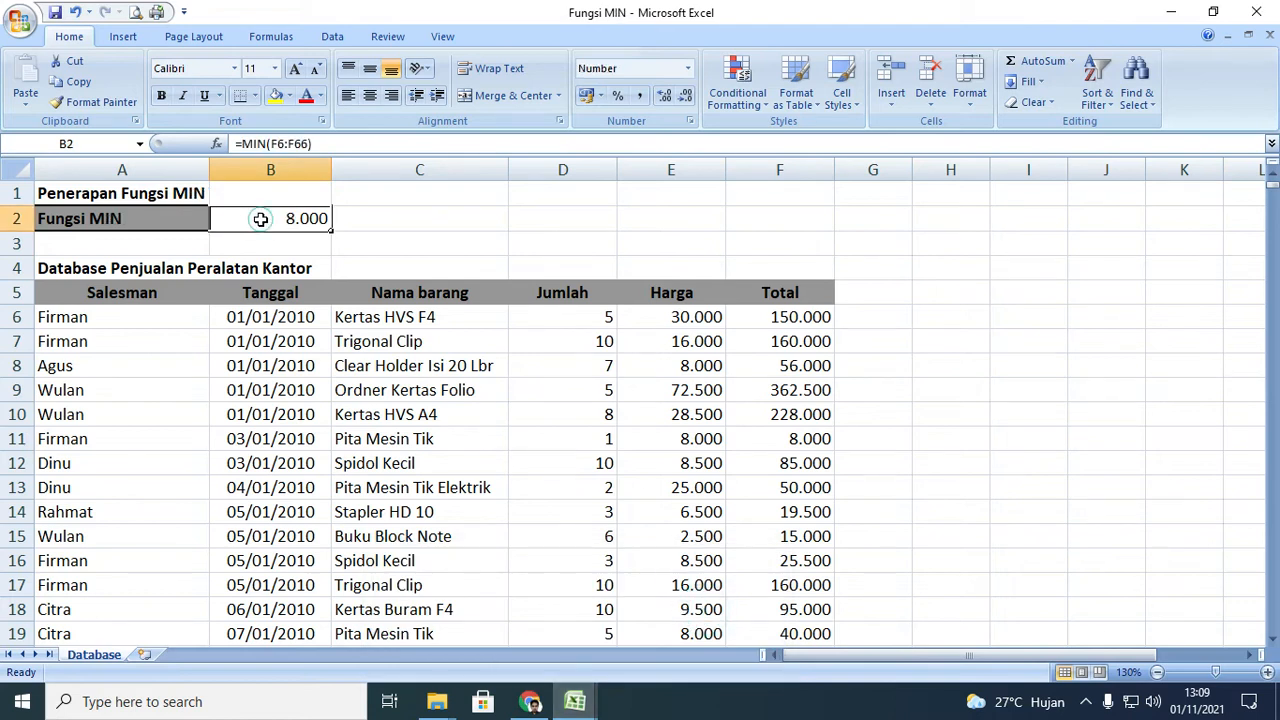
{"action": "left_click", "coordinate": [793, 322]}
{"action": "scroll", "coordinate": [790, 345], "scroll_direction": "down", "scroll_amount": 4}
{"action": "scroll", "coordinate": [793, 347], "scroll_direction": "down", "scroll_amount": 15}
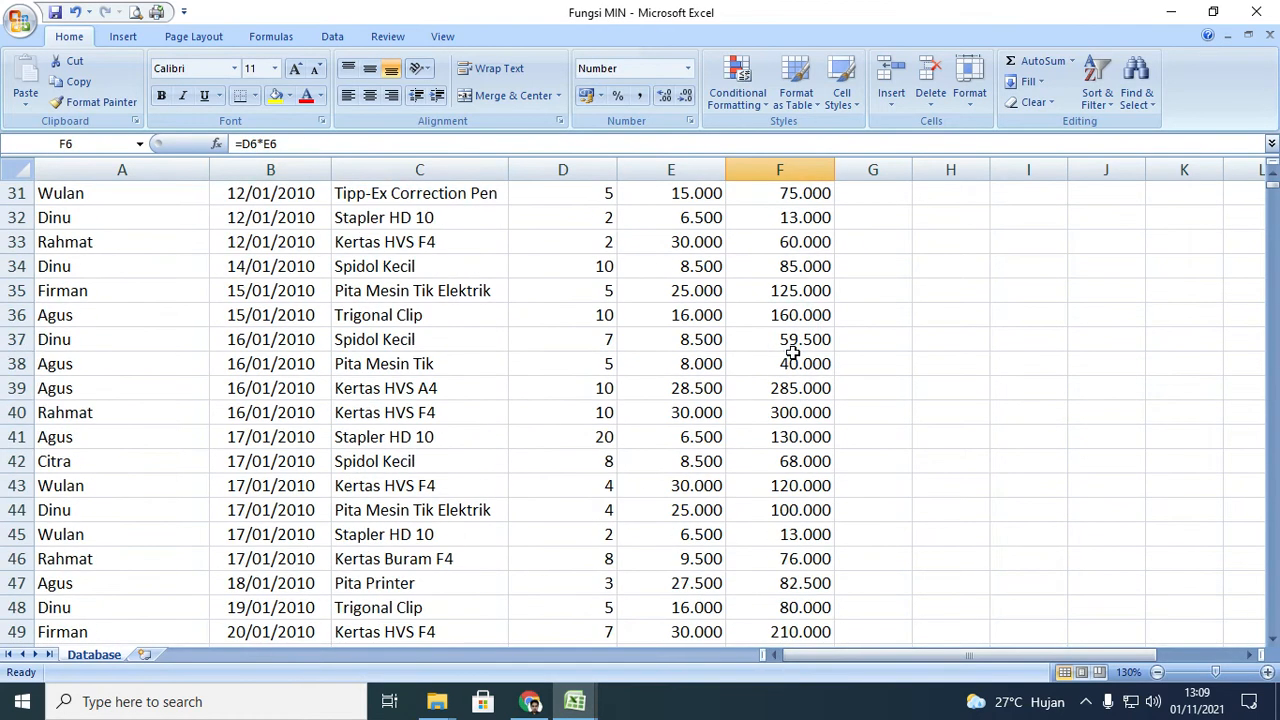
{"action": "left_click", "coordinate": [802, 386], "text": "shift"}
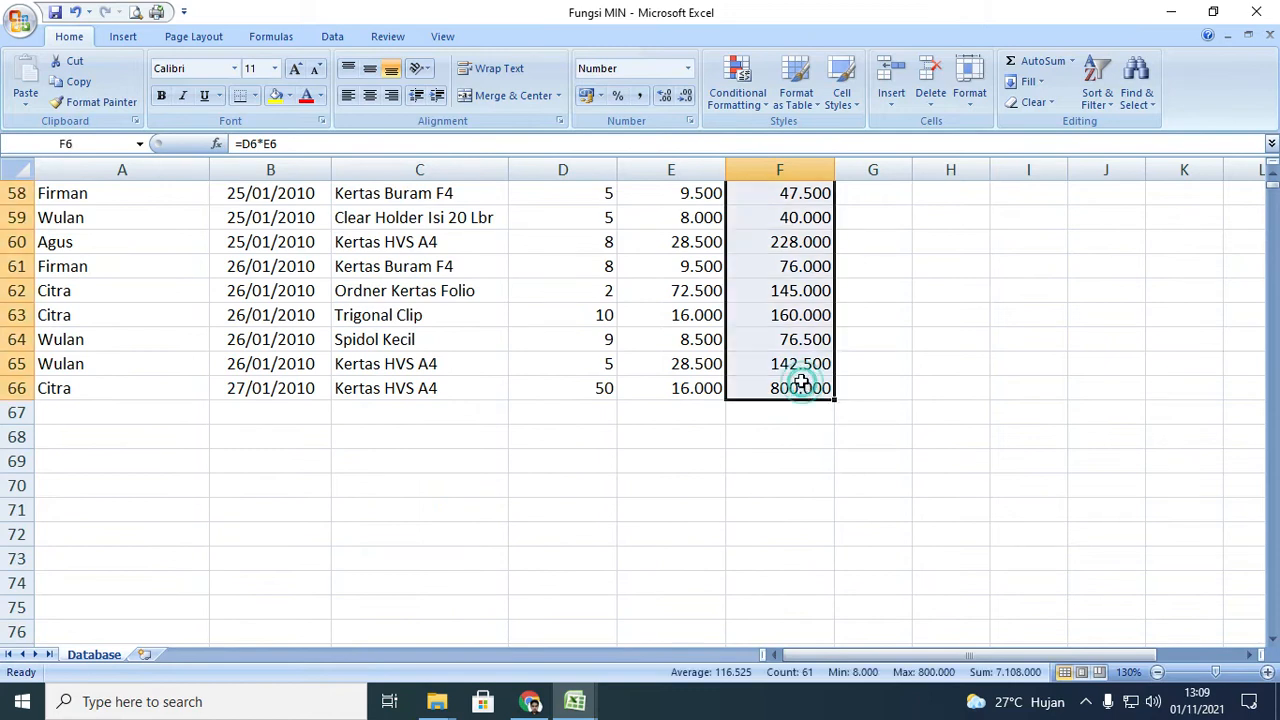
{"action": "scroll", "coordinate": [805, 360], "scroll_direction": "up", "scroll_amount": 18}
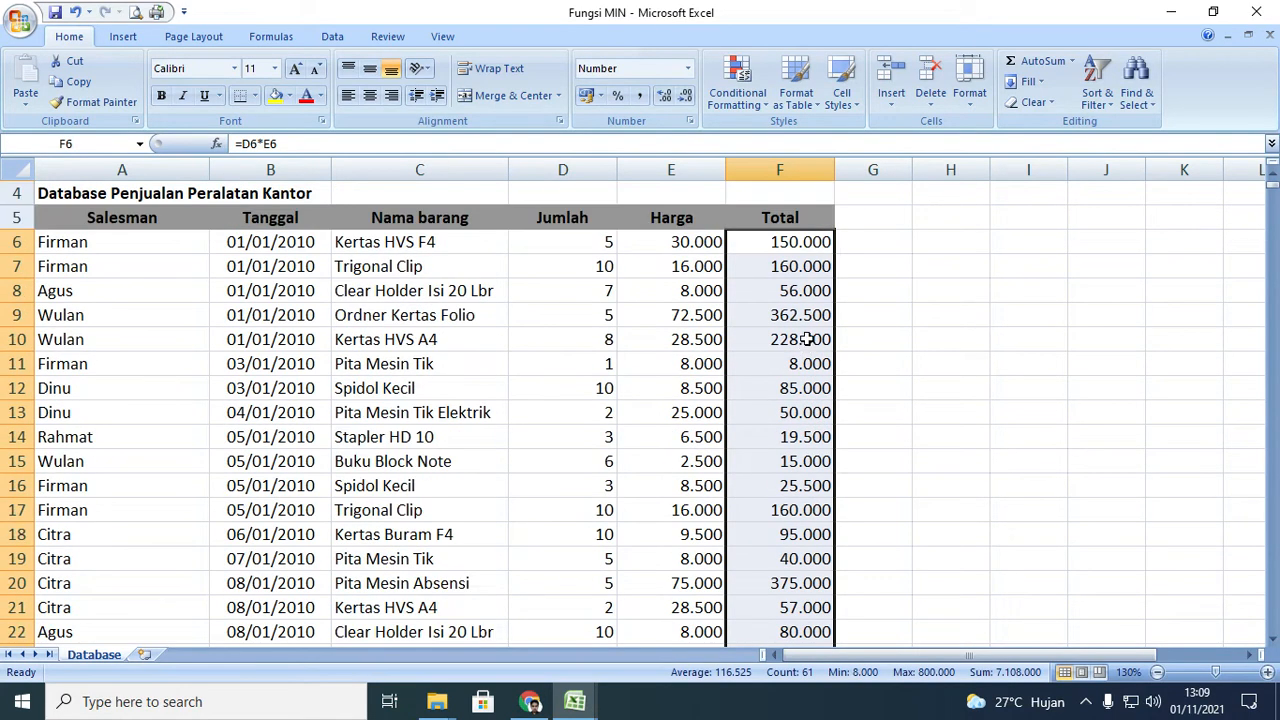
{"action": "scroll", "coordinate": [560, 305], "scroll_direction": "up", "scroll_amount": 1}
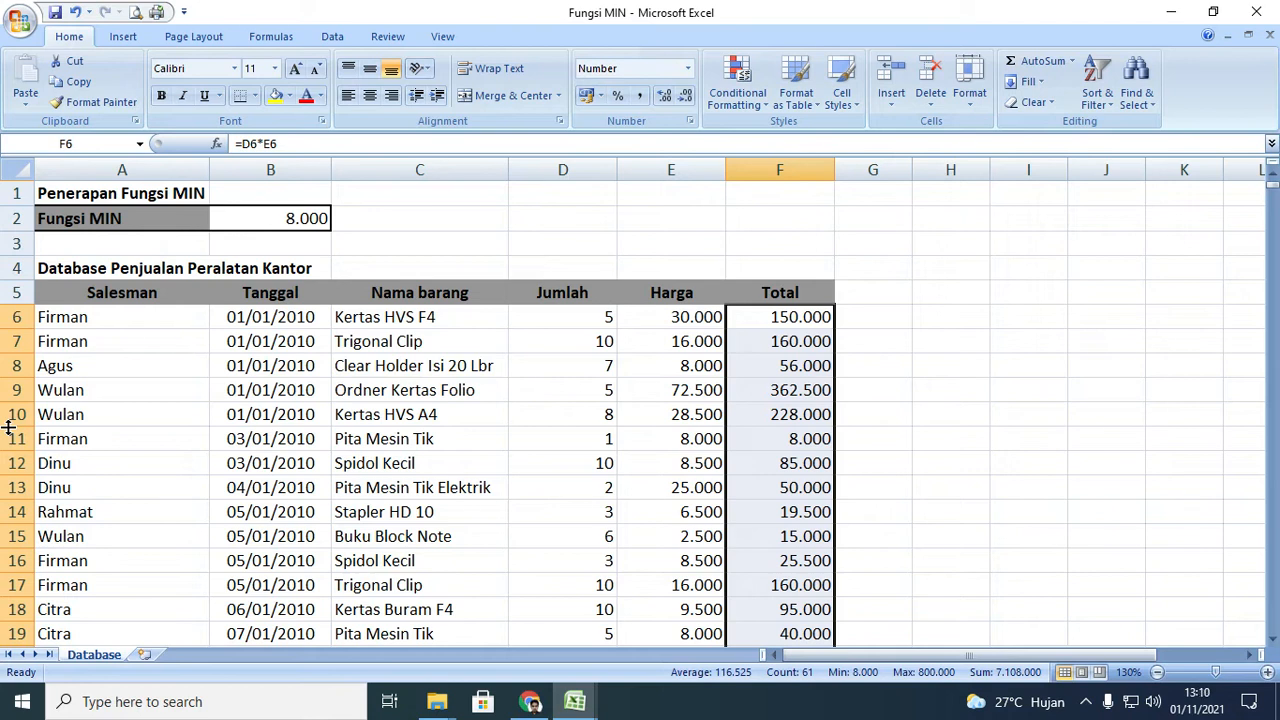
Open the Fungsi LARGE workbook from the Latihan folder.
{"action": "left_click", "coordinate": [437, 701]}
{"action": "left_click", "coordinate": [110, 612]}
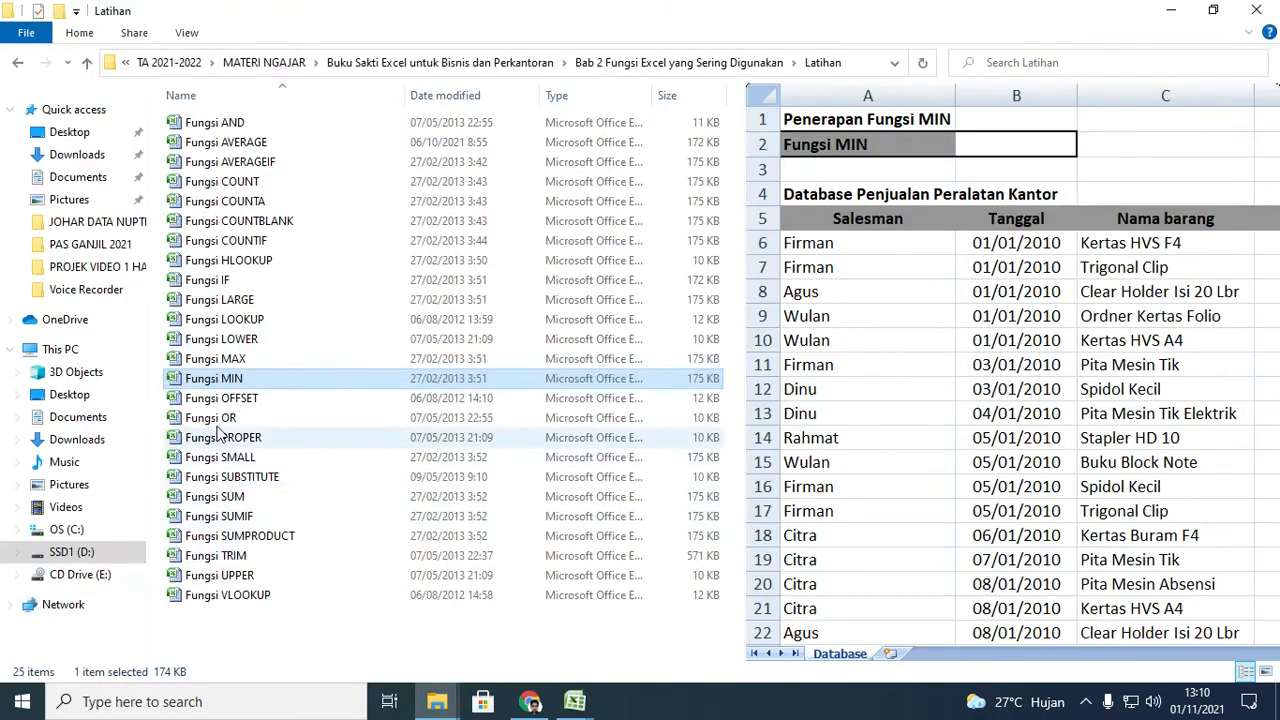
{"action": "double_click", "coordinate": [234, 299]}
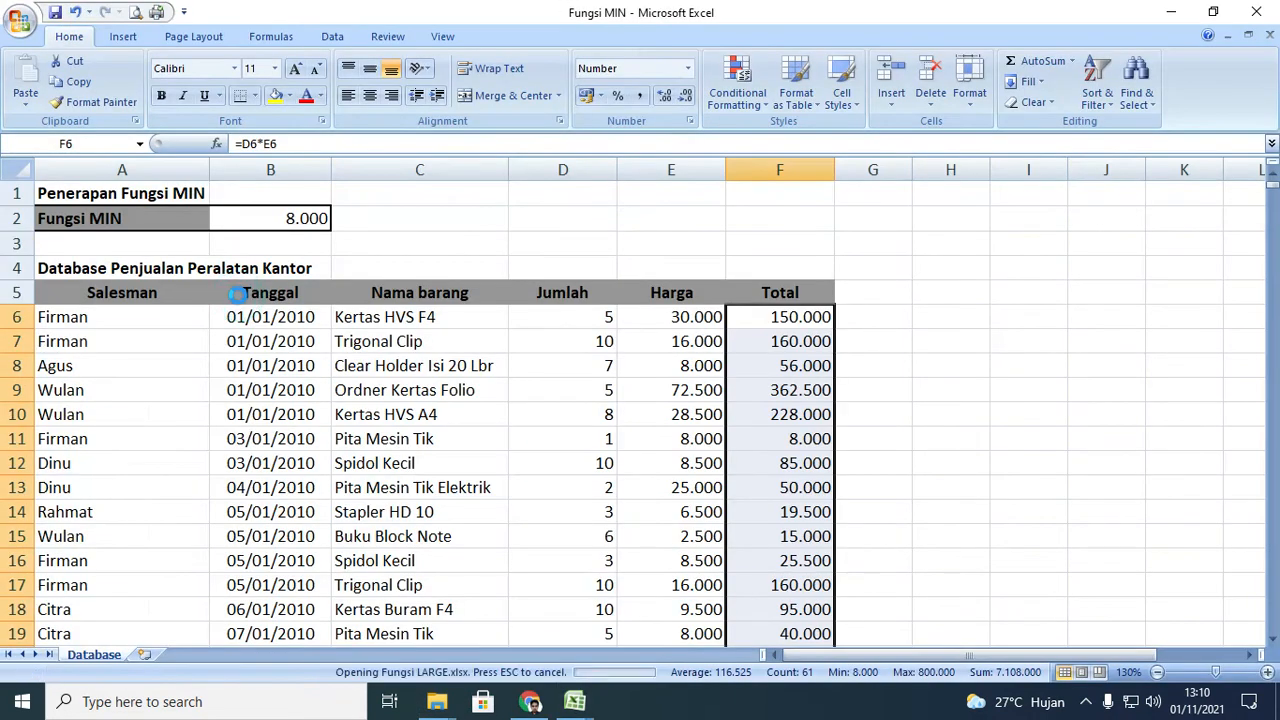
{"action": "scroll", "coordinate": [434, 458], "scroll_direction": "up", "scroll_amount": 1}
Enter 2 as the Urutan rank in cell B2 of the LARGE exercise.
{"action": "left_click", "coordinate": [130, 218]}
{"action": "left_click", "coordinate": [237, 214]}
{"action": "left_click", "coordinate": [264, 236]}
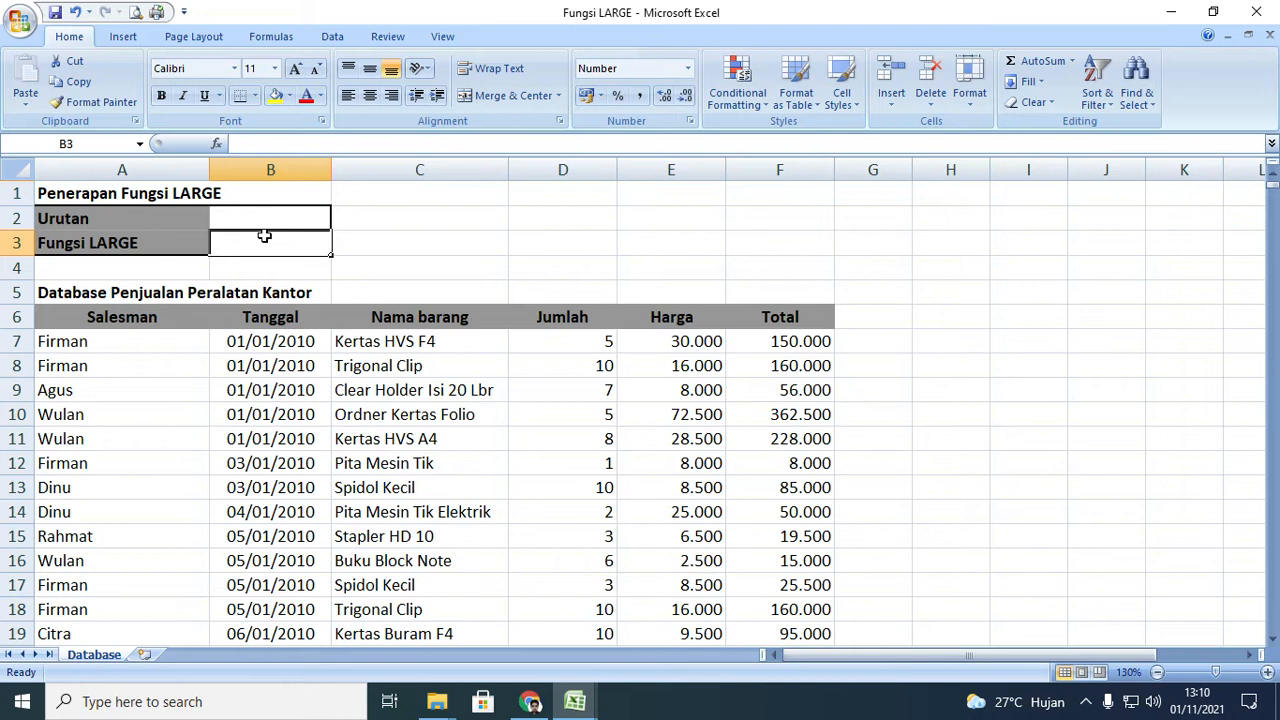
{"action": "left_click", "coordinate": [276, 214]}
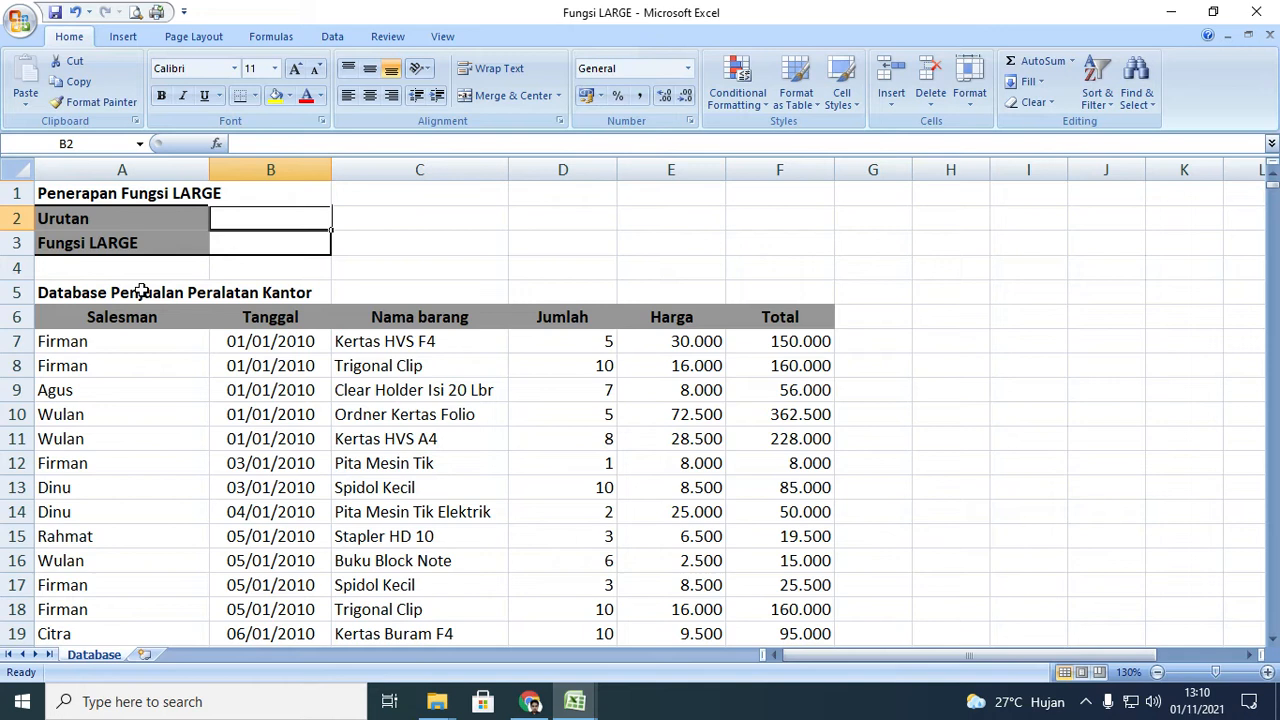
{"action": "type", "text": "2"}
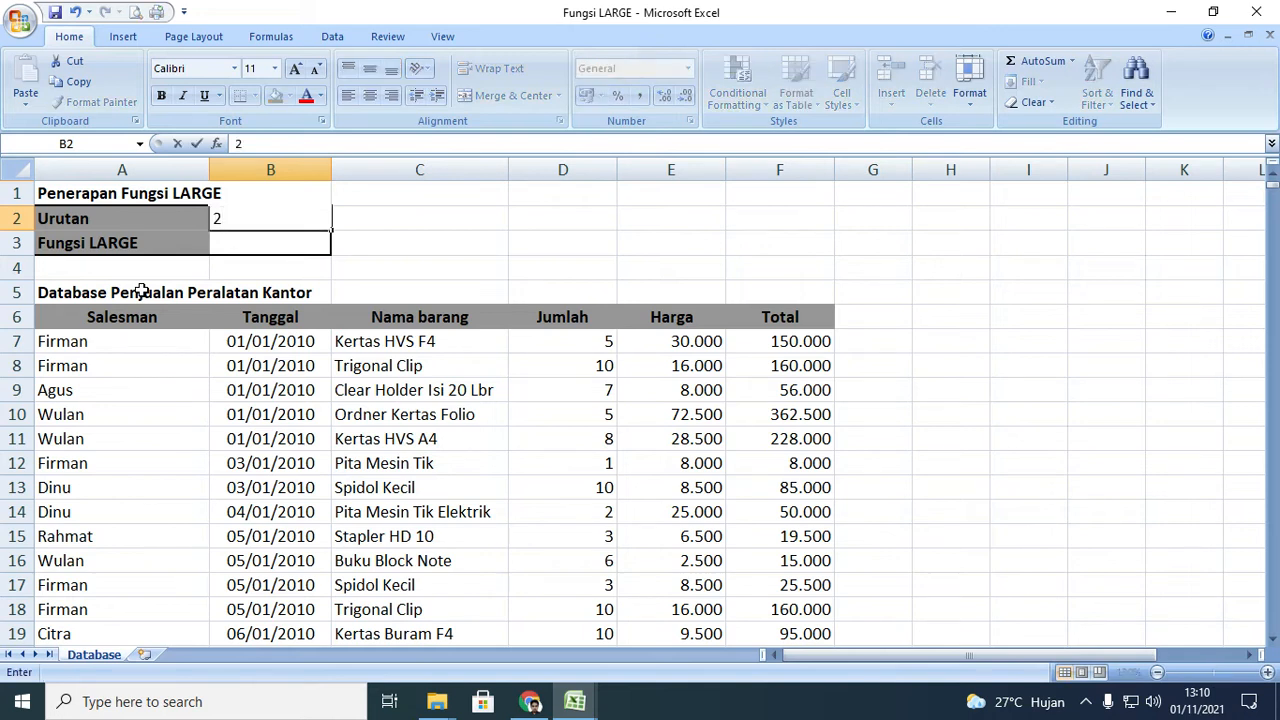
{"action": "key", "text": "Return"}
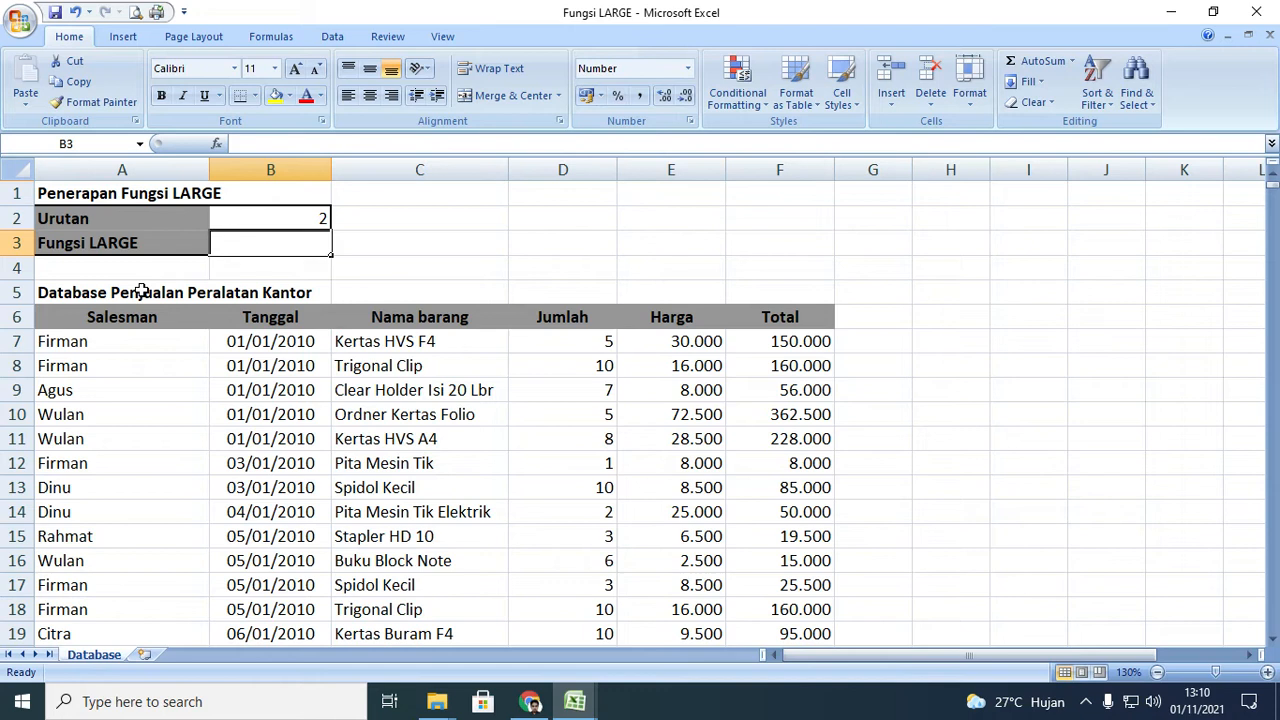
Enter the formula =LARGE(F7:F67;B2) in cell B3 to find the Total value at the rank given in Urutan.
{"action": "type", "text": "="}
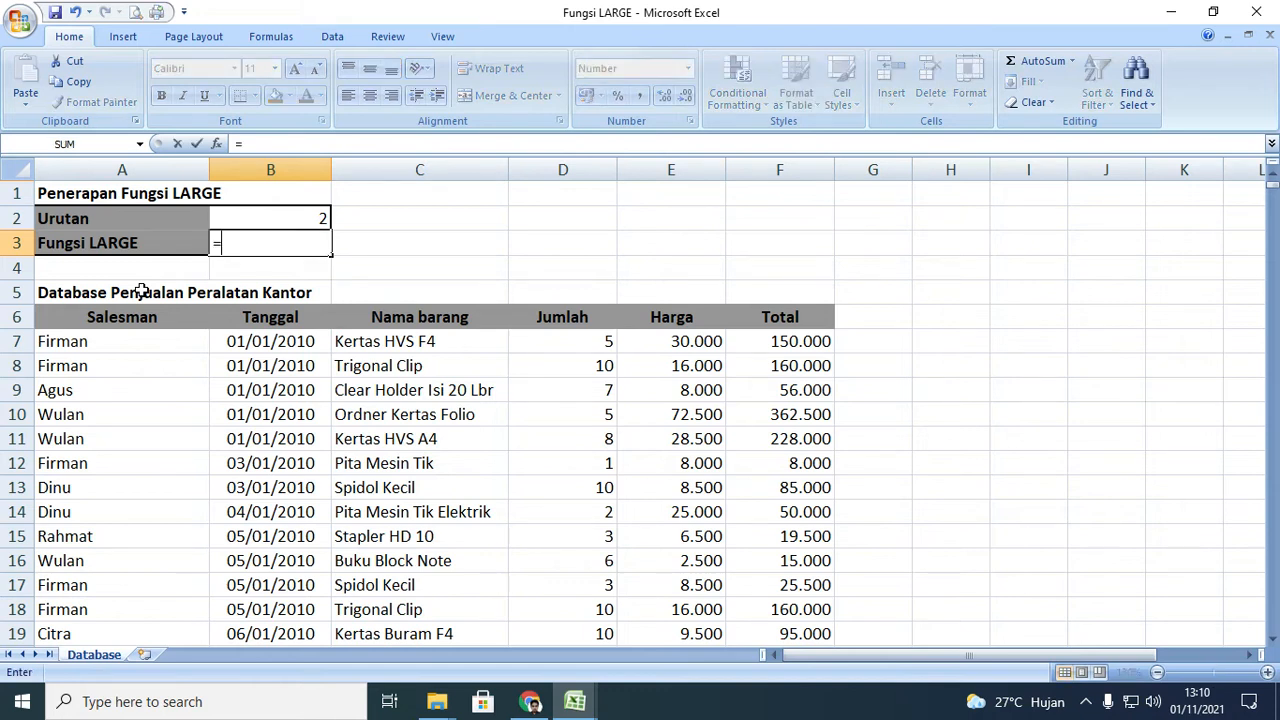
{"action": "type", "text": "LA"}
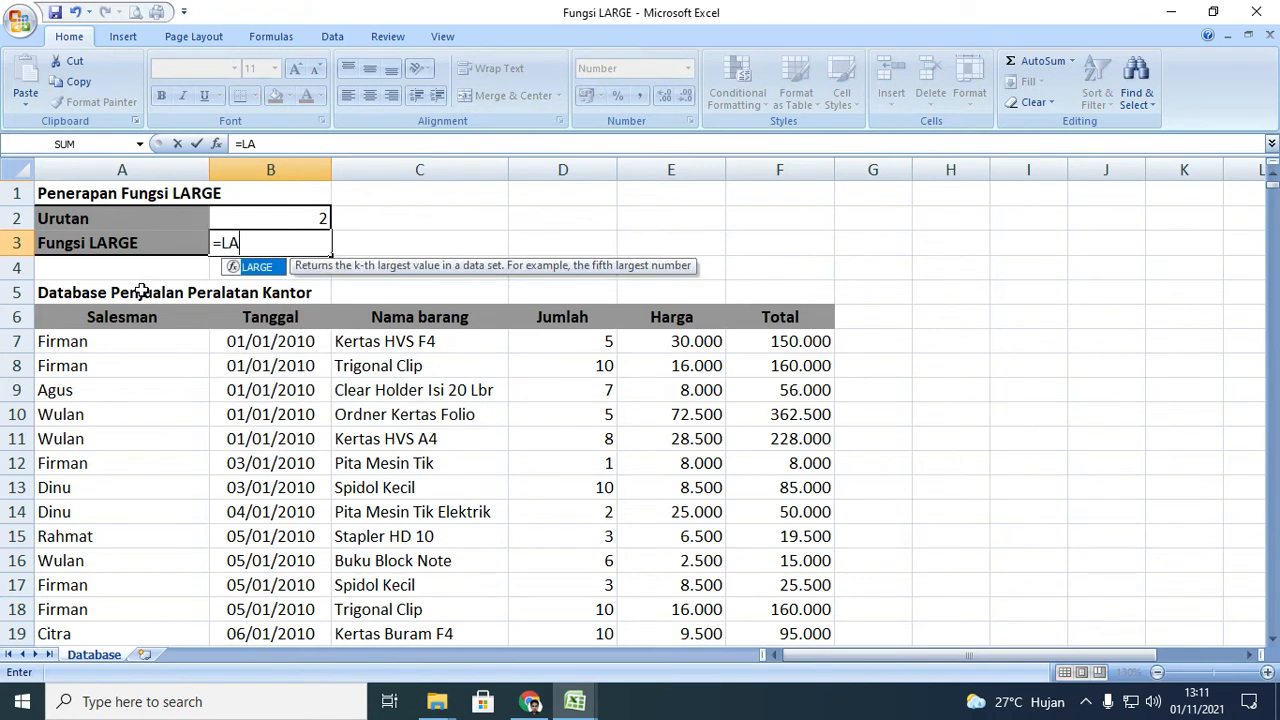
{"action": "type", "text": "RGE("}
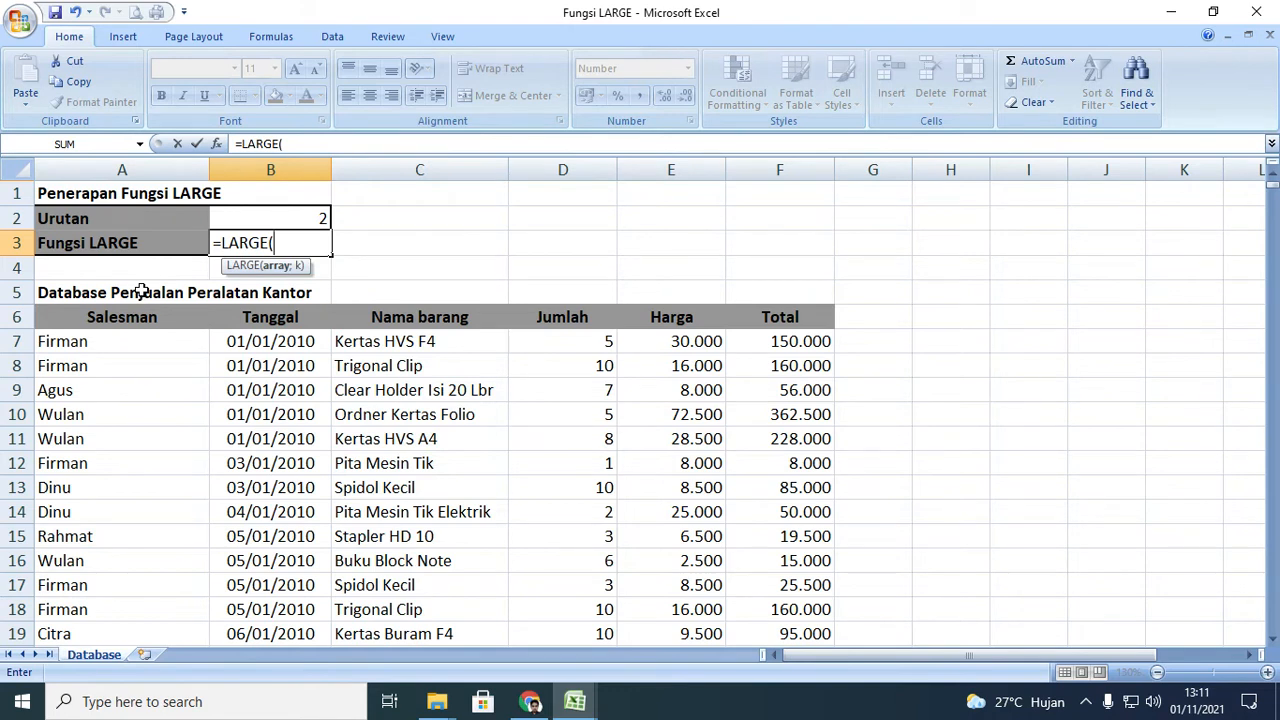
{"action": "left_click", "coordinate": [797, 343]}
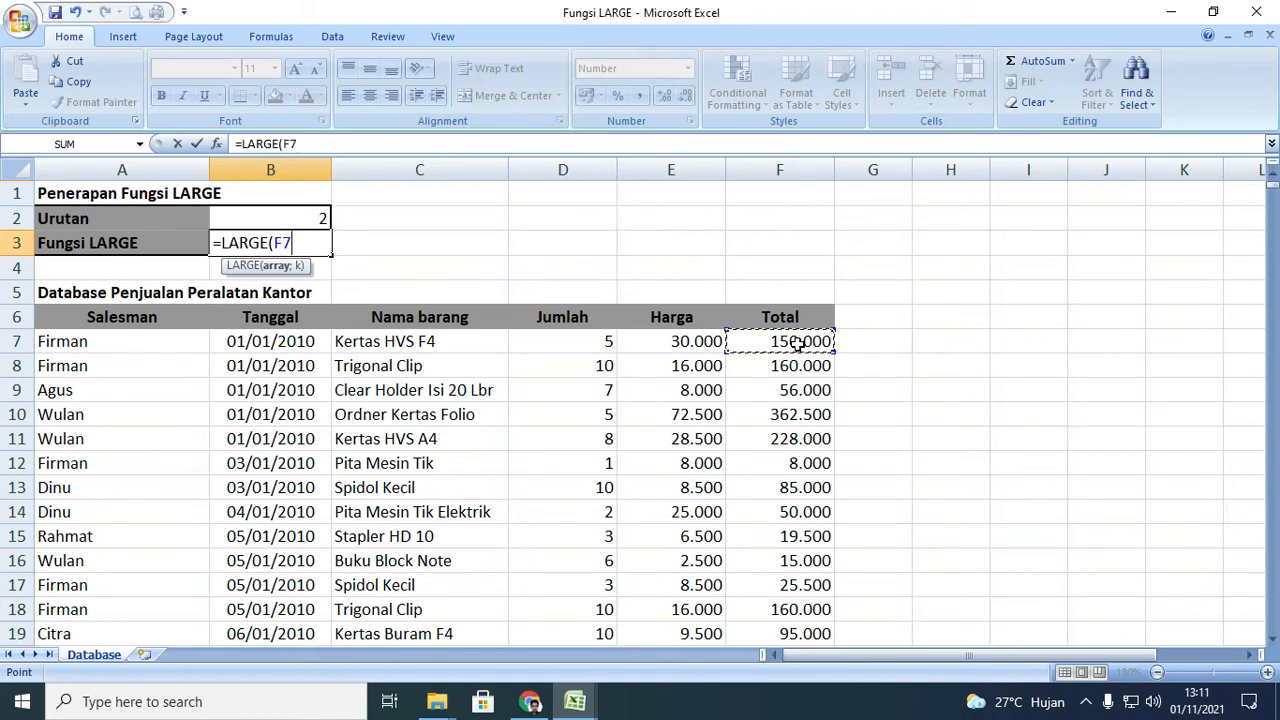
{"action": "key", "text": "F8"}
{"action": "scroll", "coordinate": [838, 406], "scroll_direction": "down", "scroll_amount": 3}
{"action": "scroll", "coordinate": [838, 406], "scroll_direction": "down", "scroll_amount": 16}
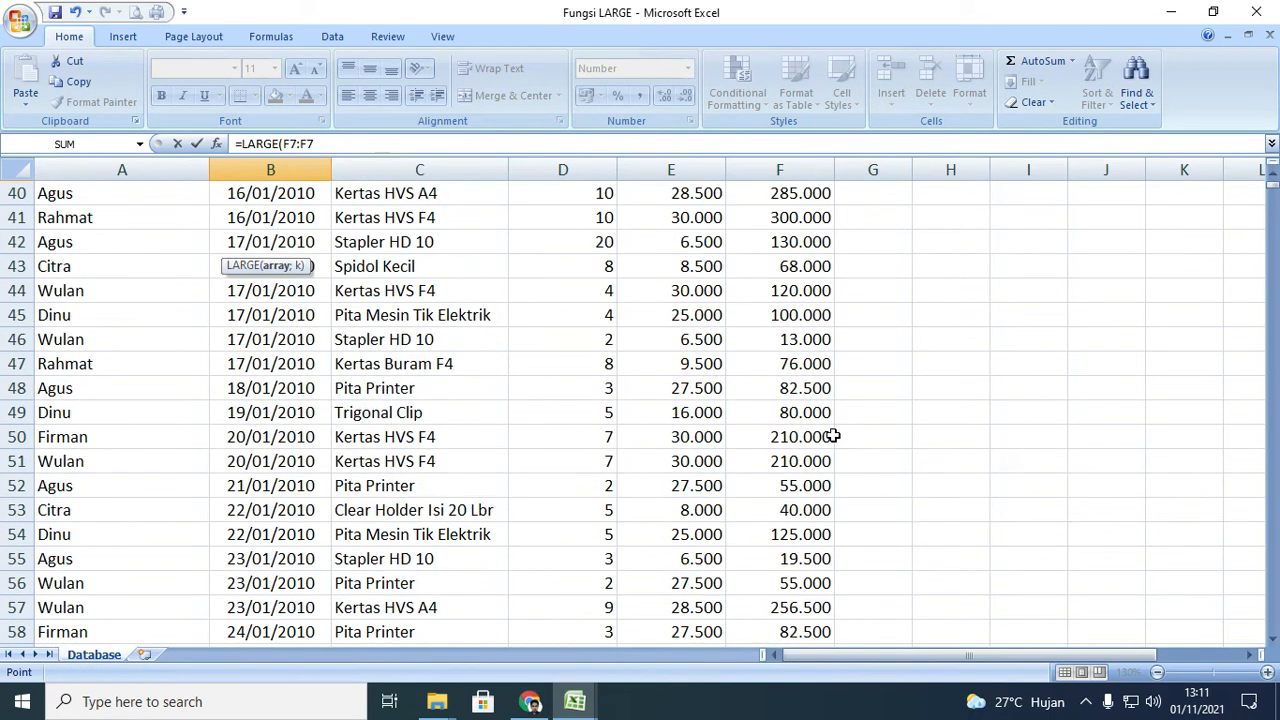
{"action": "left_click", "coordinate": [805, 415]}
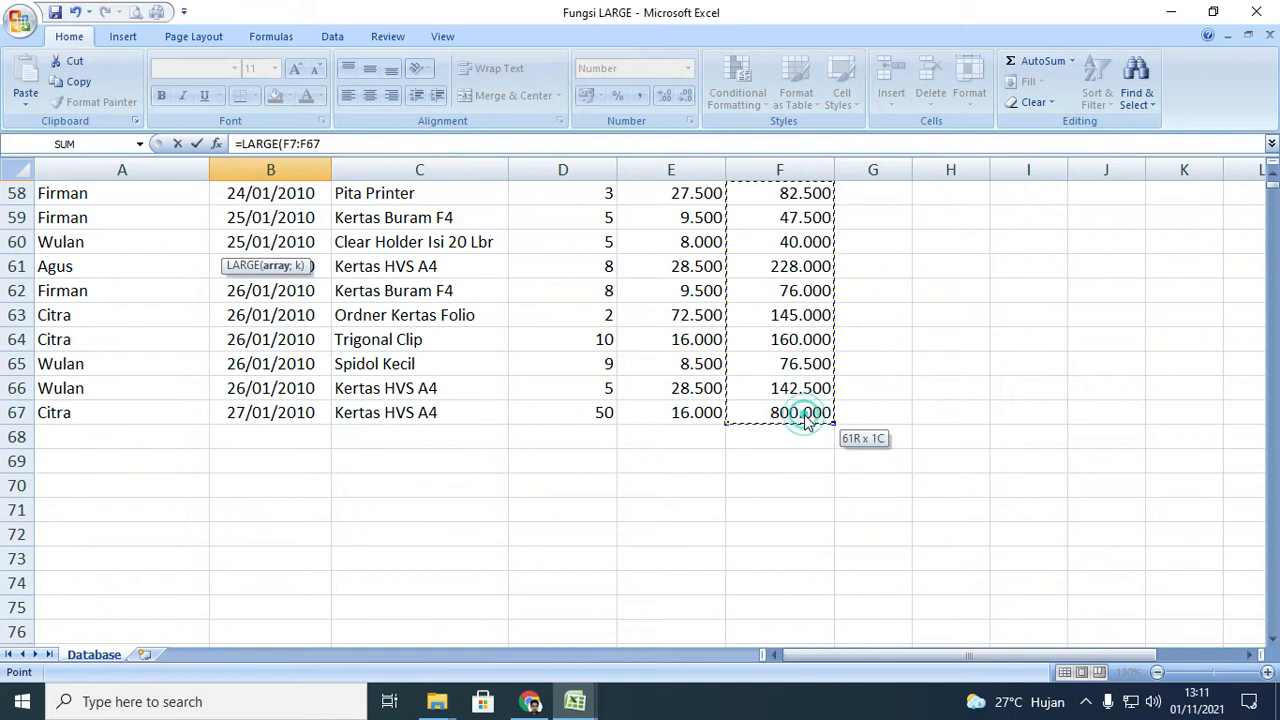
{"action": "scroll", "coordinate": [326, 337], "scroll_direction": "up", "scroll_amount": 19}
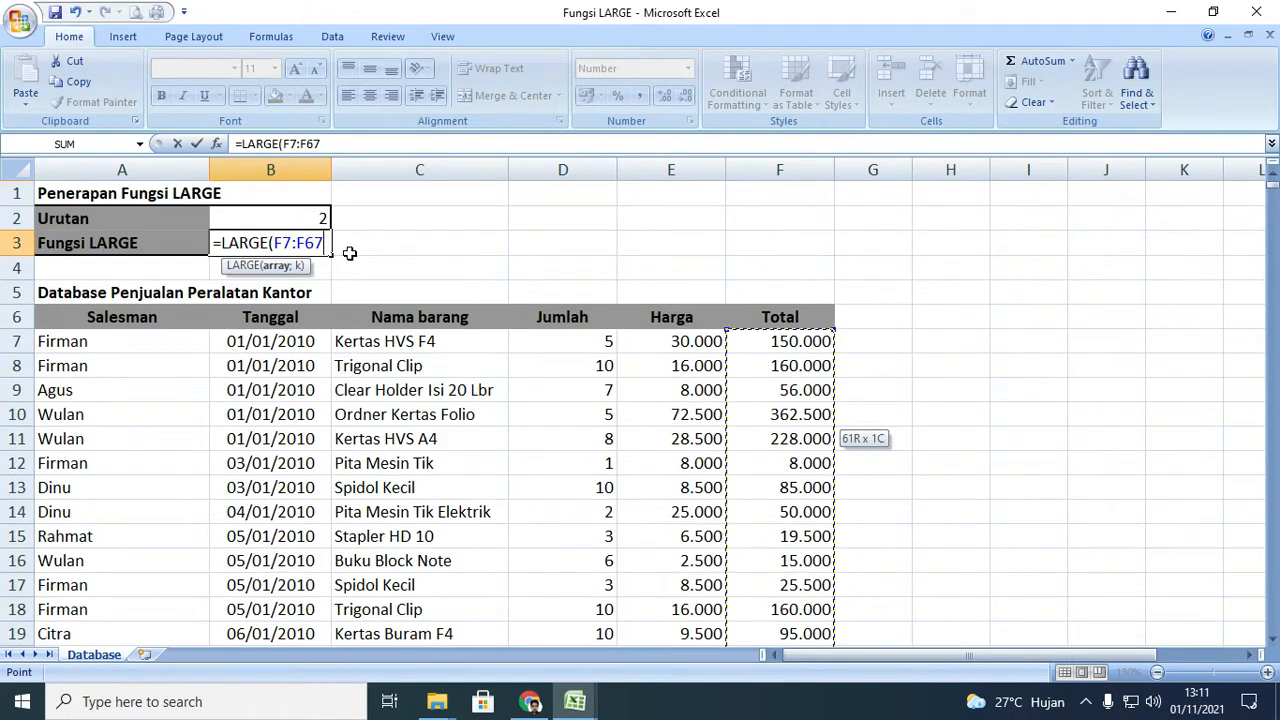
{"action": "type", "text": ";"}
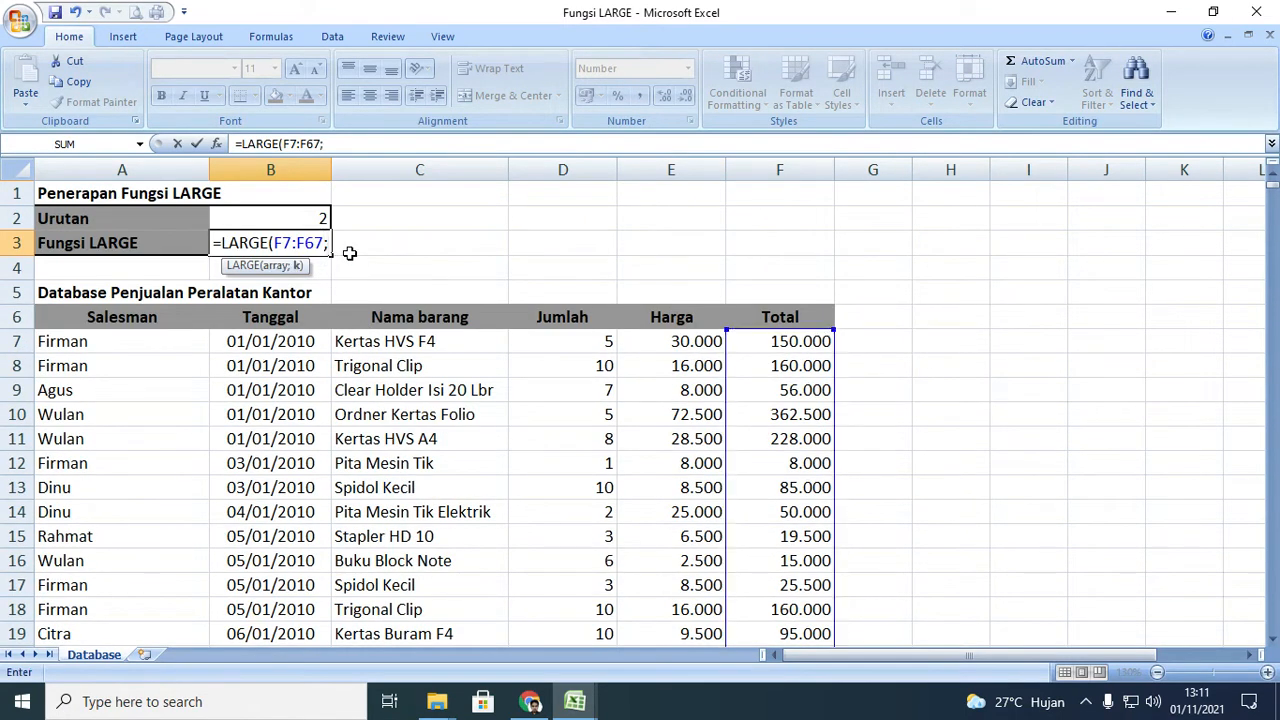
{"action": "left_click", "coordinate": [300, 212]}
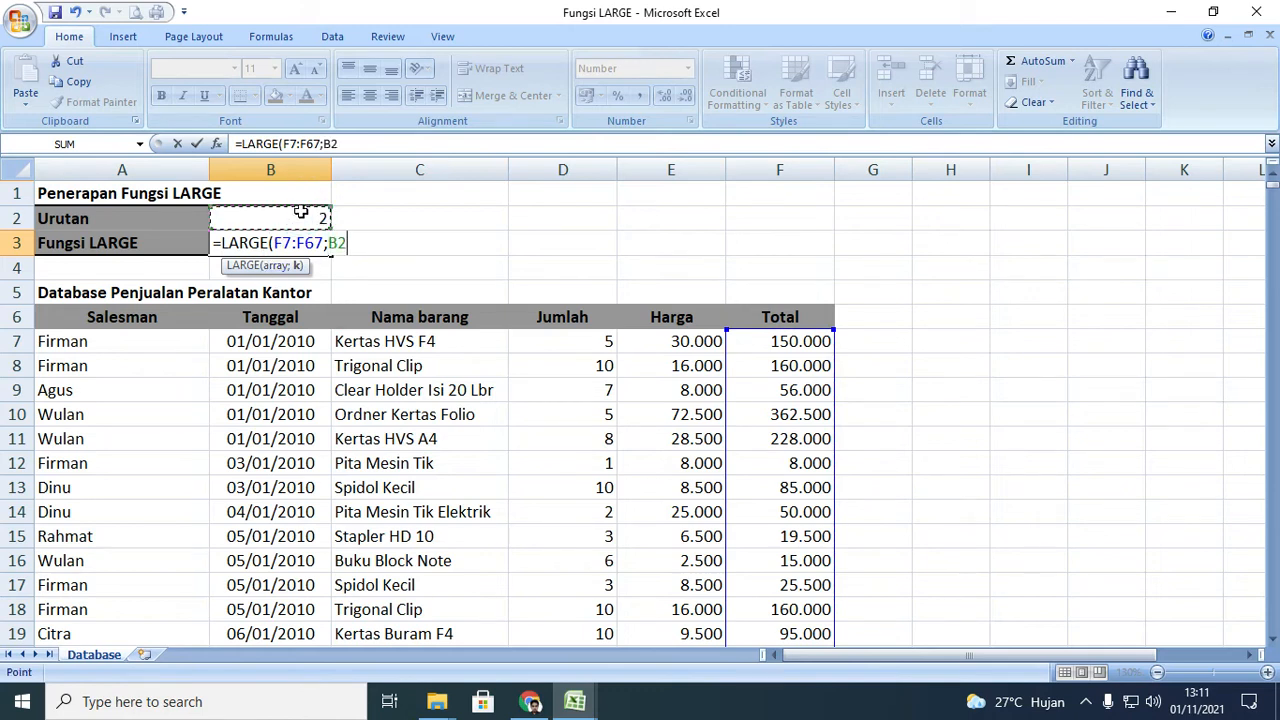
{"action": "type", "text": ")"}
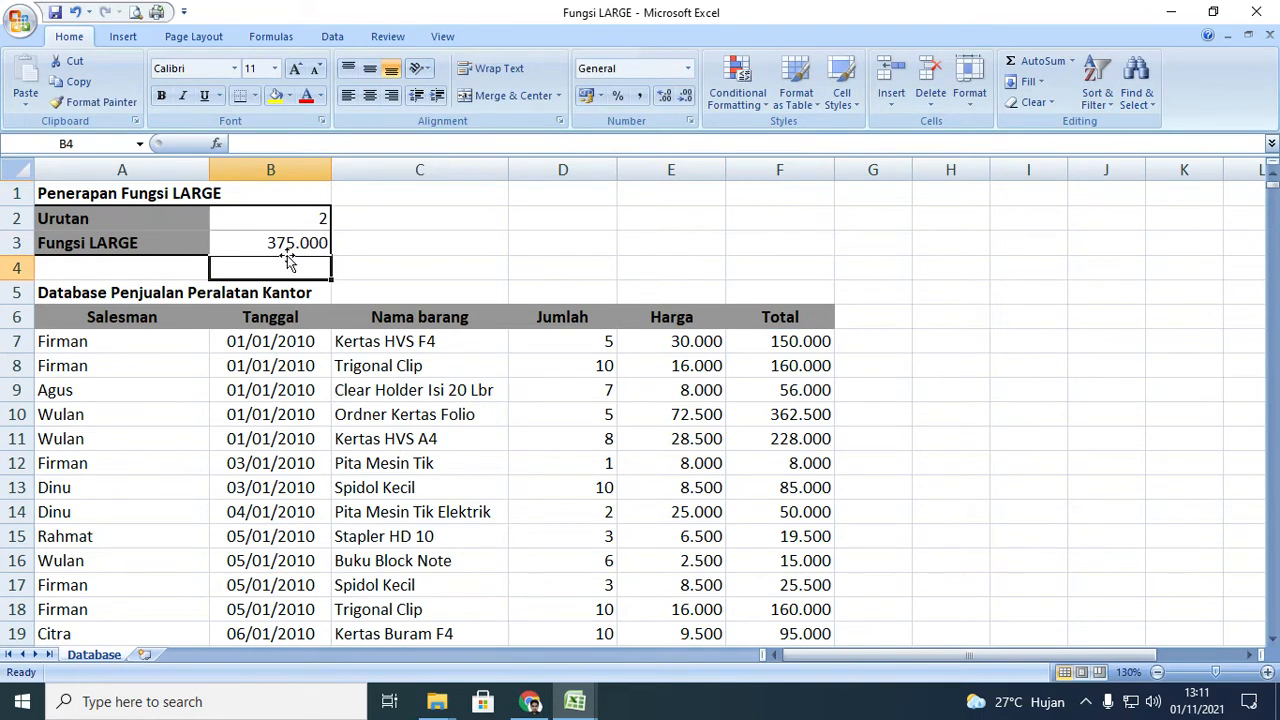
Test the LARGE formula by changing the Urutan rank in B2 to 1 and then to 5.
{"action": "left_click", "coordinate": [301, 221]}
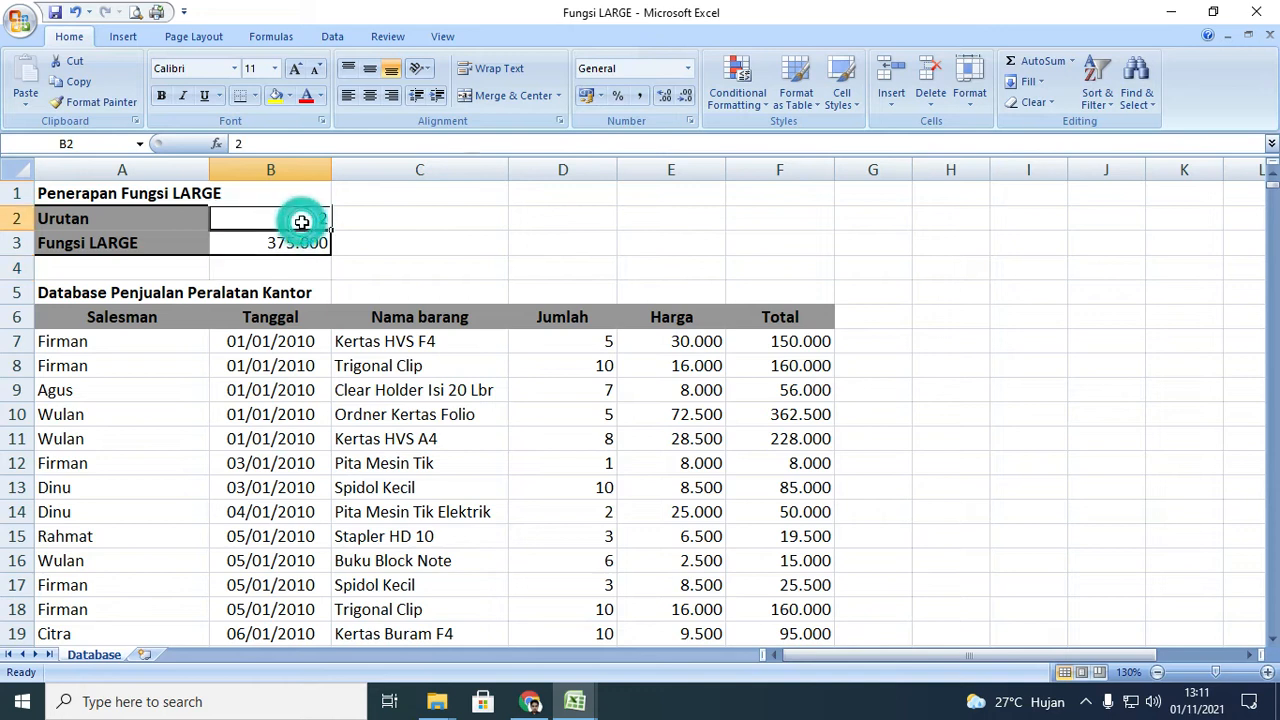
{"action": "type", "text": "1"}
{"action": "key", "text": "Return"}
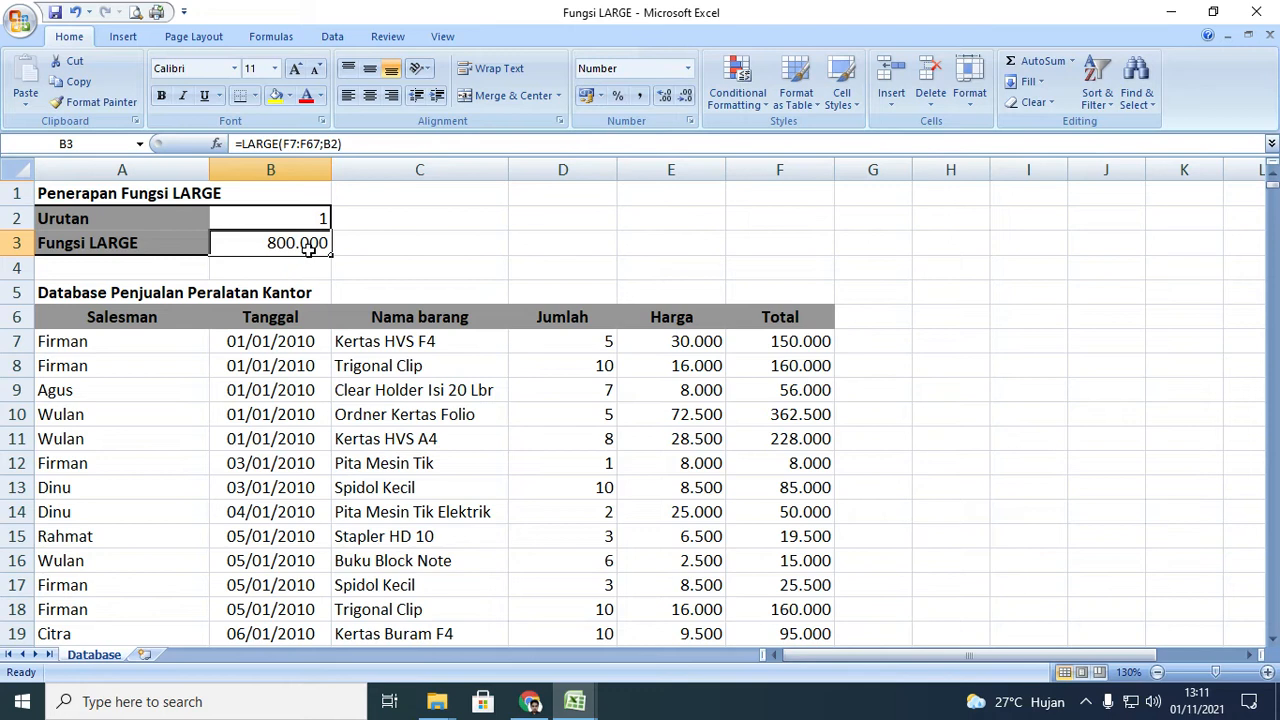
{"action": "key", "text": "Up"}
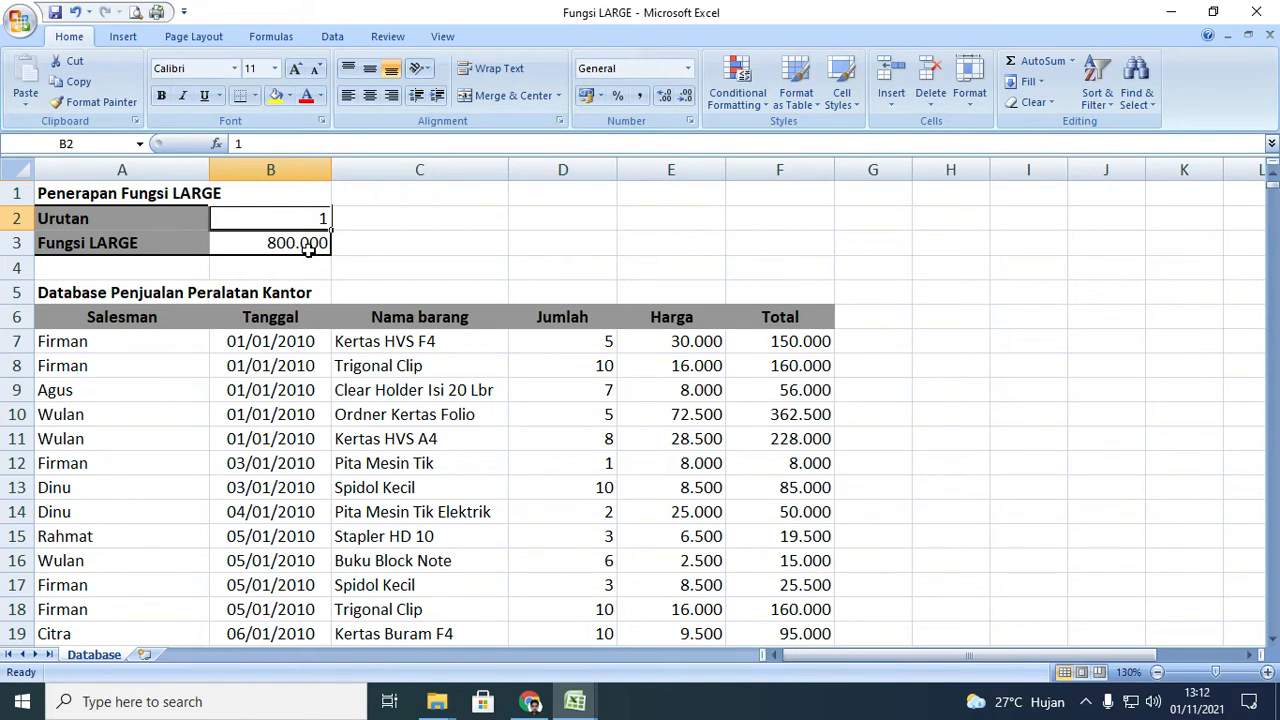
{"action": "type", "text": "5"}
{"action": "key", "text": "Return"}
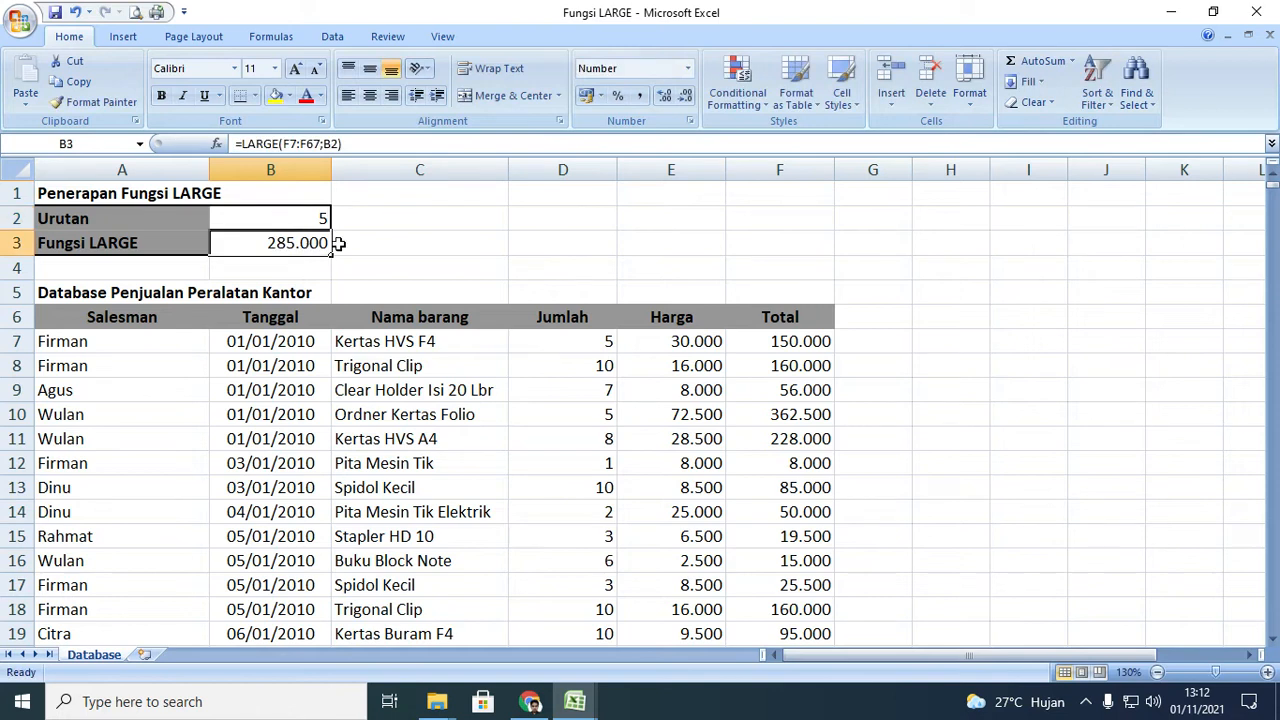
{"action": "left_click", "coordinate": [409, 235]}
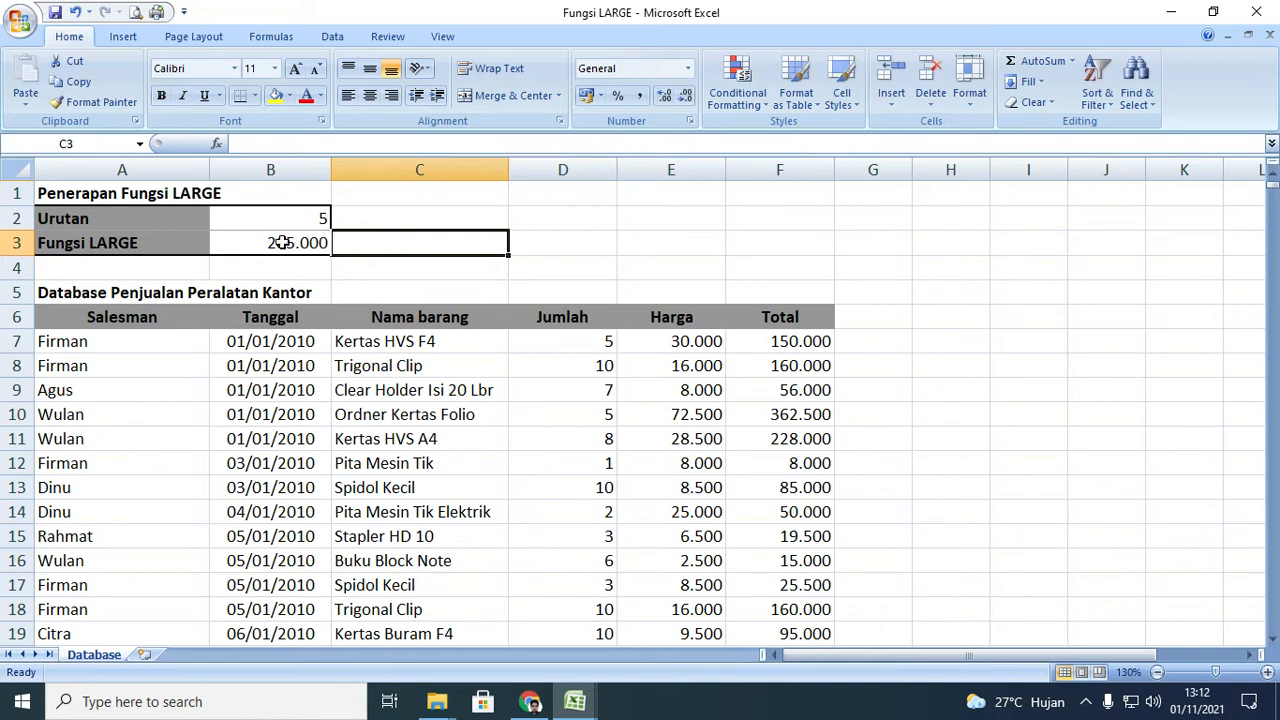
{"action": "left_click", "coordinate": [162, 212]}
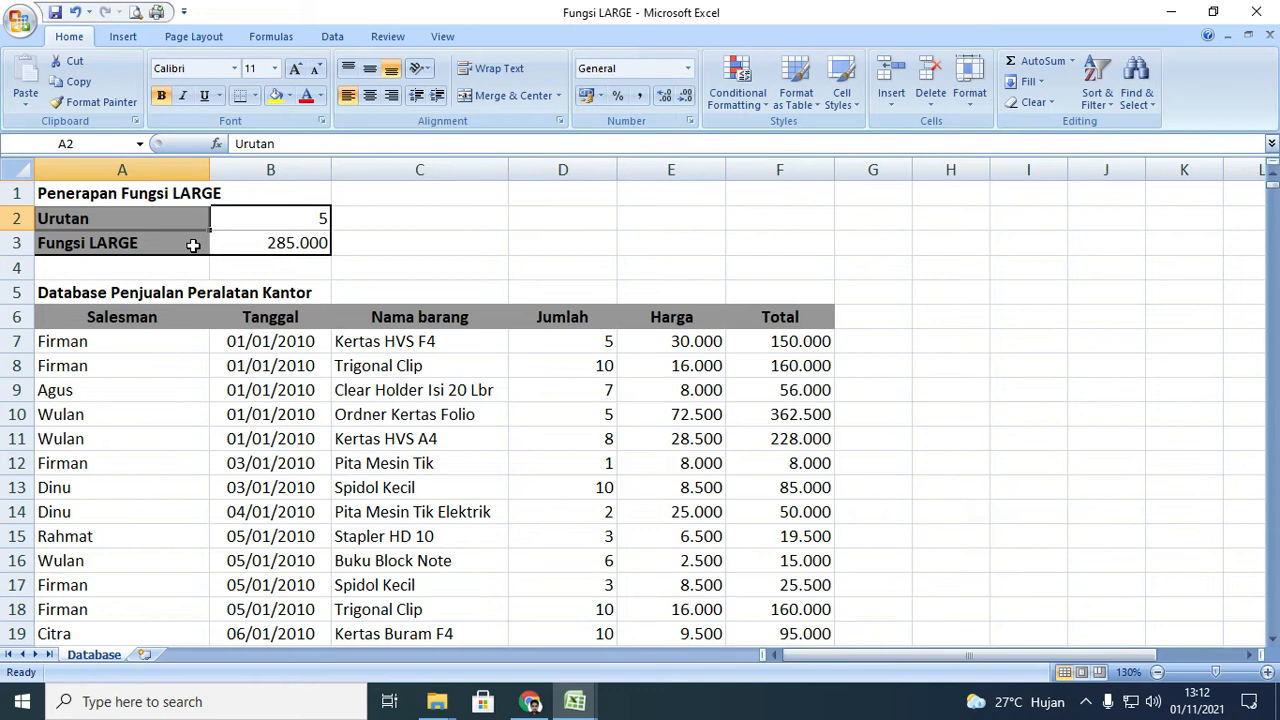
{"action": "left_click", "coordinate": [434, 234]}
{"action": "left_click", "coordinate": [273, 210]}
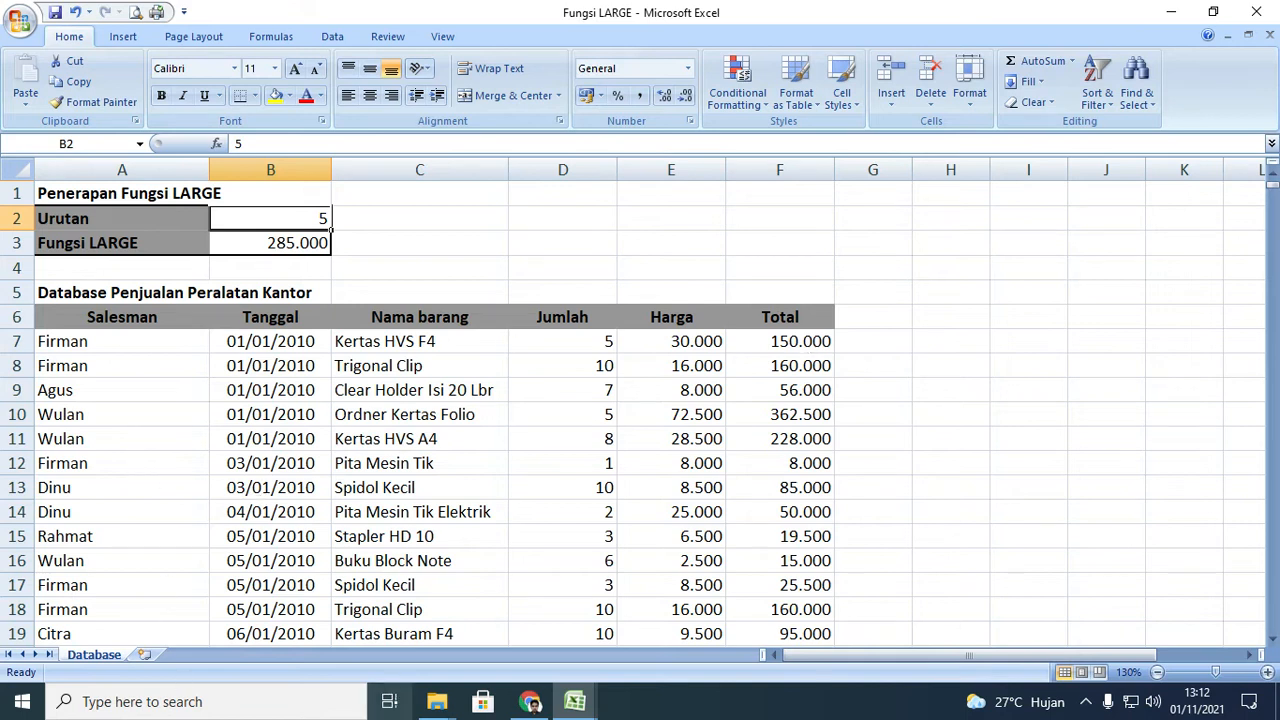
Open the Fungsi SMALL workbook from the Latihan folder and bring its first columns into view.
{"action": "mouse_move", "coordinate": [459, 699]}
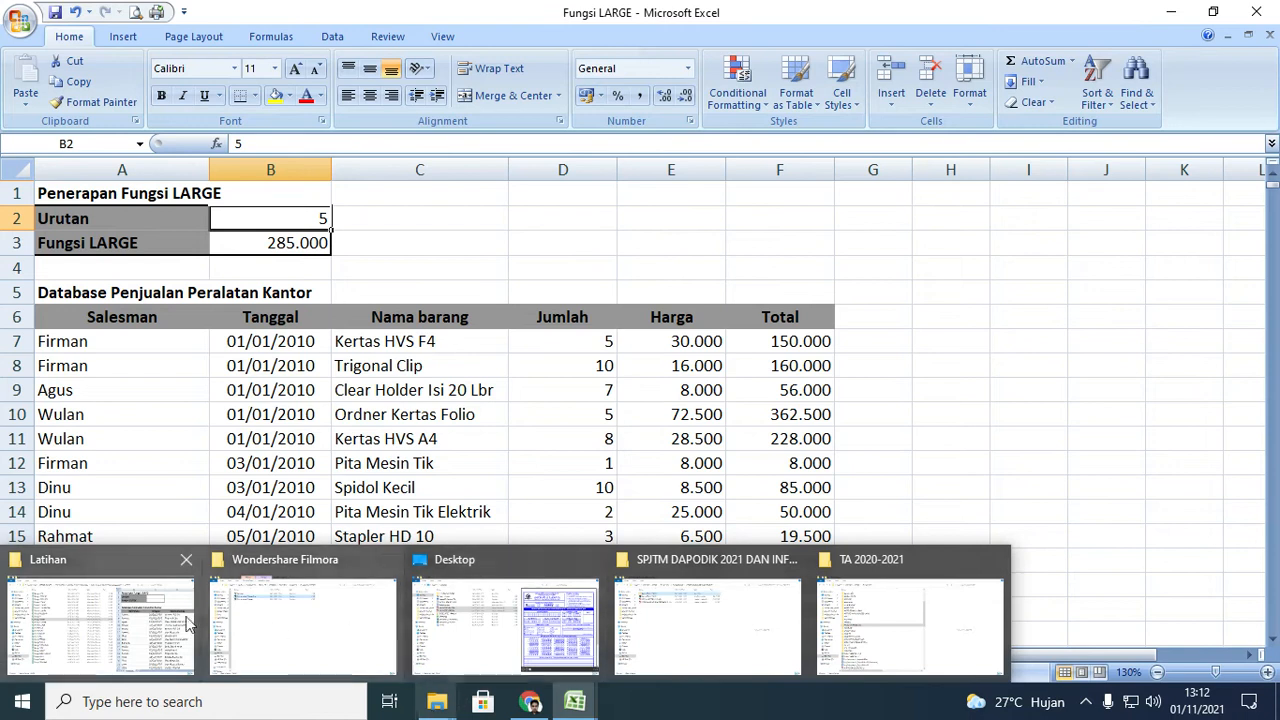
{"action": "left_click", "coordinate": [190, 662]}
{"action": "double_click", "coordinate": [240, 457]}
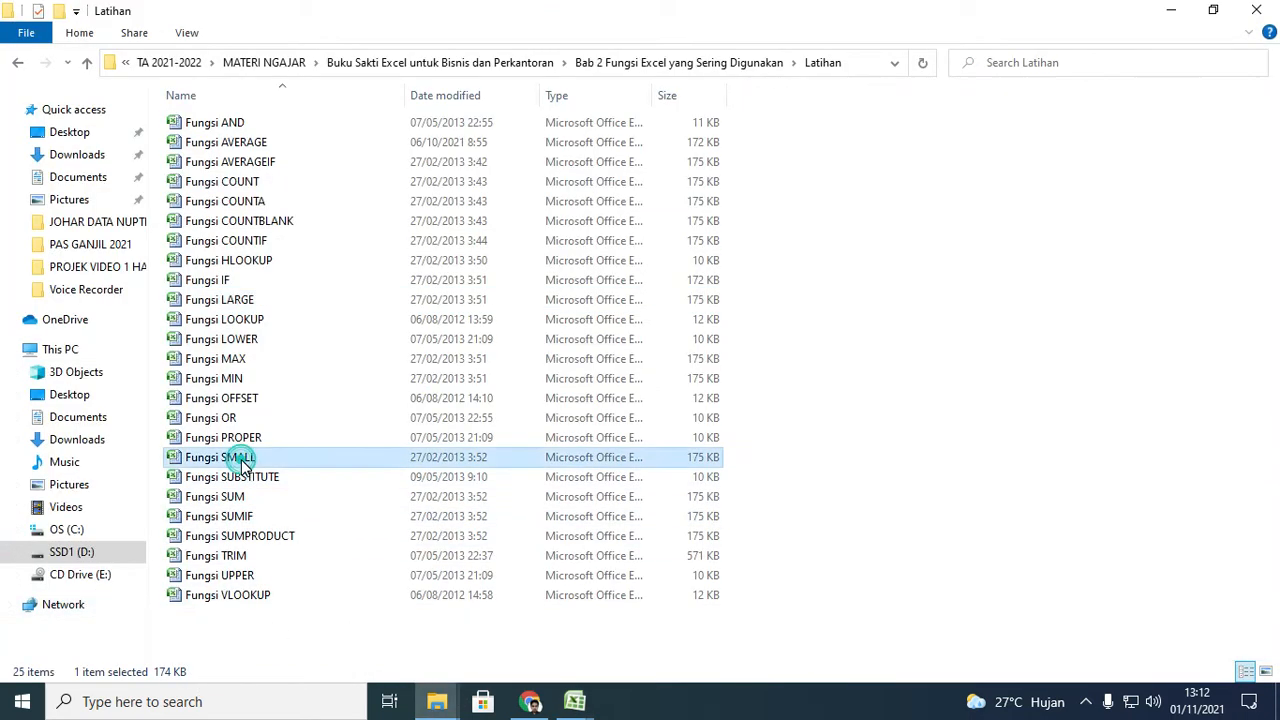
{"action": "scroll", "coordinate": [672, 436], "scroll_direction": "up", "scroll_amount": 1}
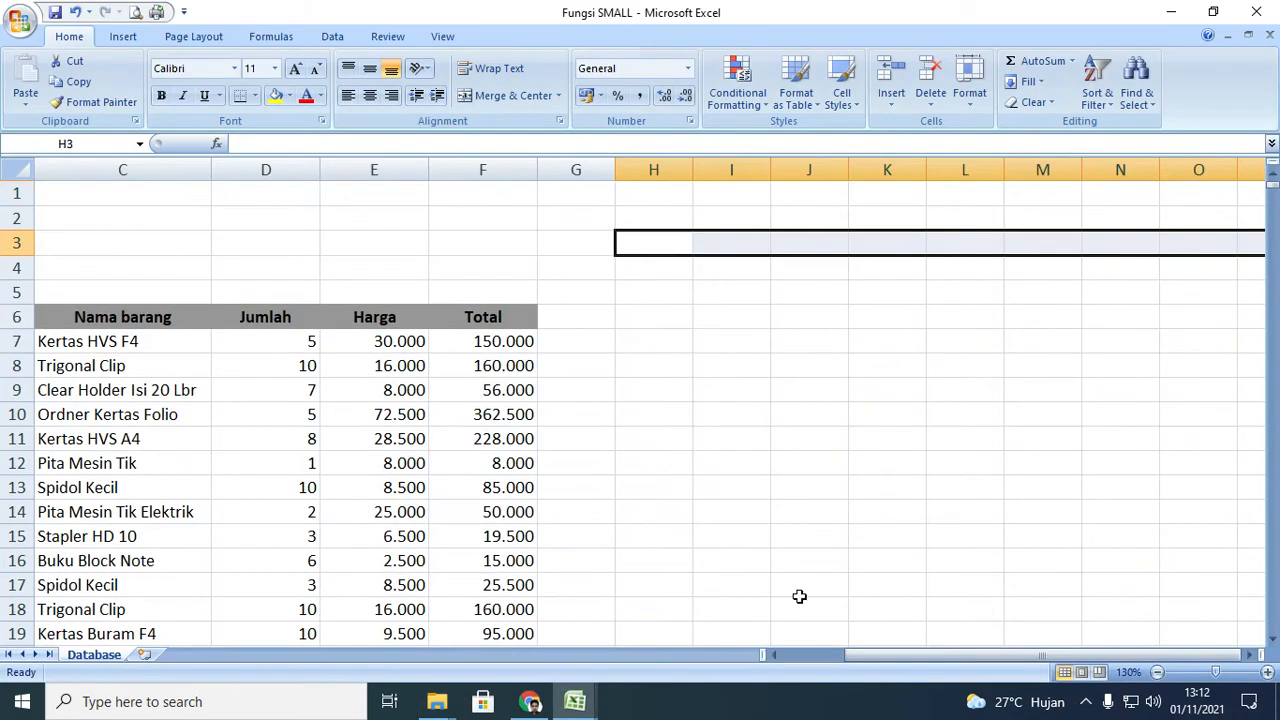
{"action": "left_click", "coordinate": [799, 659]}
Enter 3 as the Urutan rank in cell B2 of the SMALL exercise.
{"action": "left_click", "coordinate": [110, 250]}
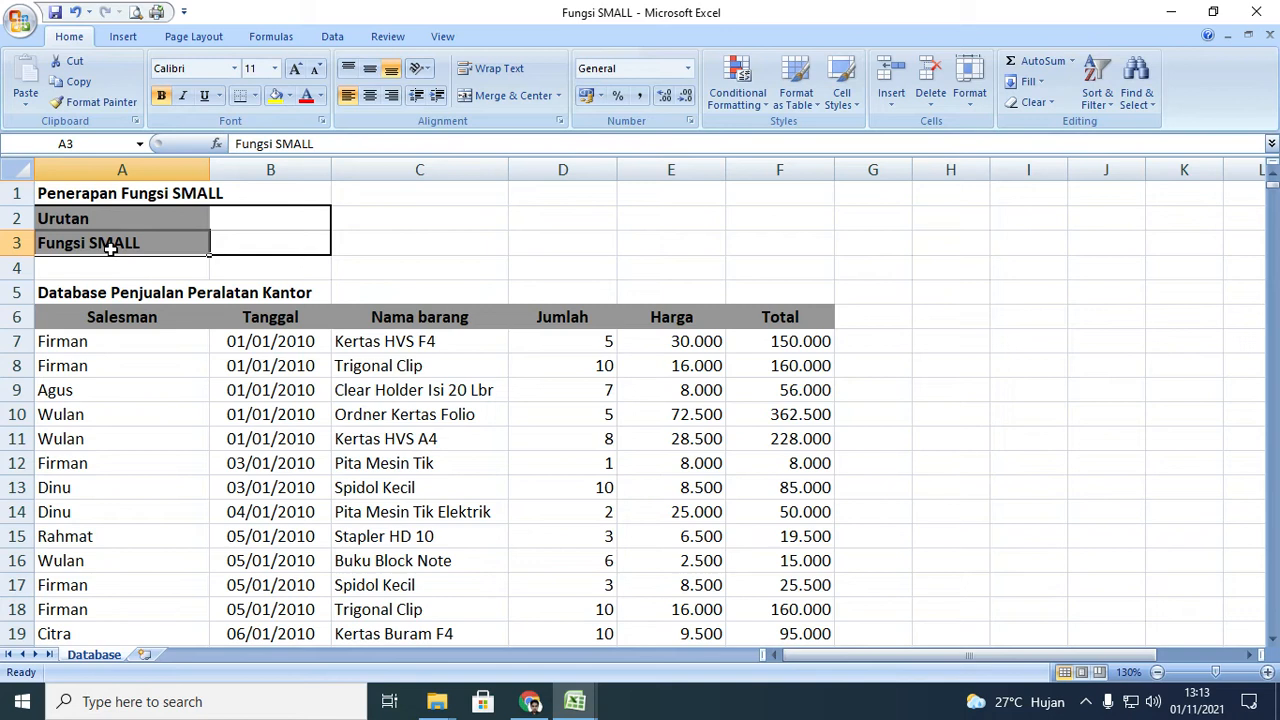
{"action": "left_click", "coordinate": [263, 226]}
{"action": "left_click", "coordinate": [264, 239]}
{"action": "left_click", "coordinate": [253, 219]}
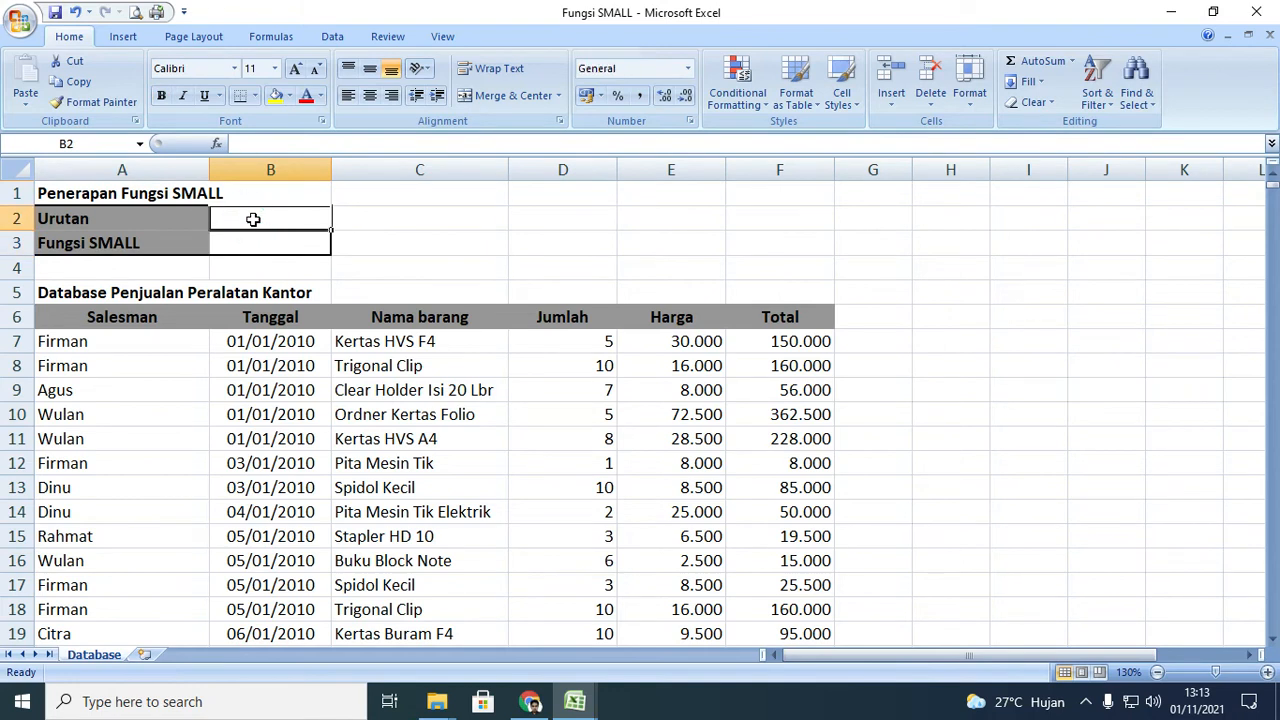
{"action": "type", "text": "3"}
{"action": "key", "text": "Return"}
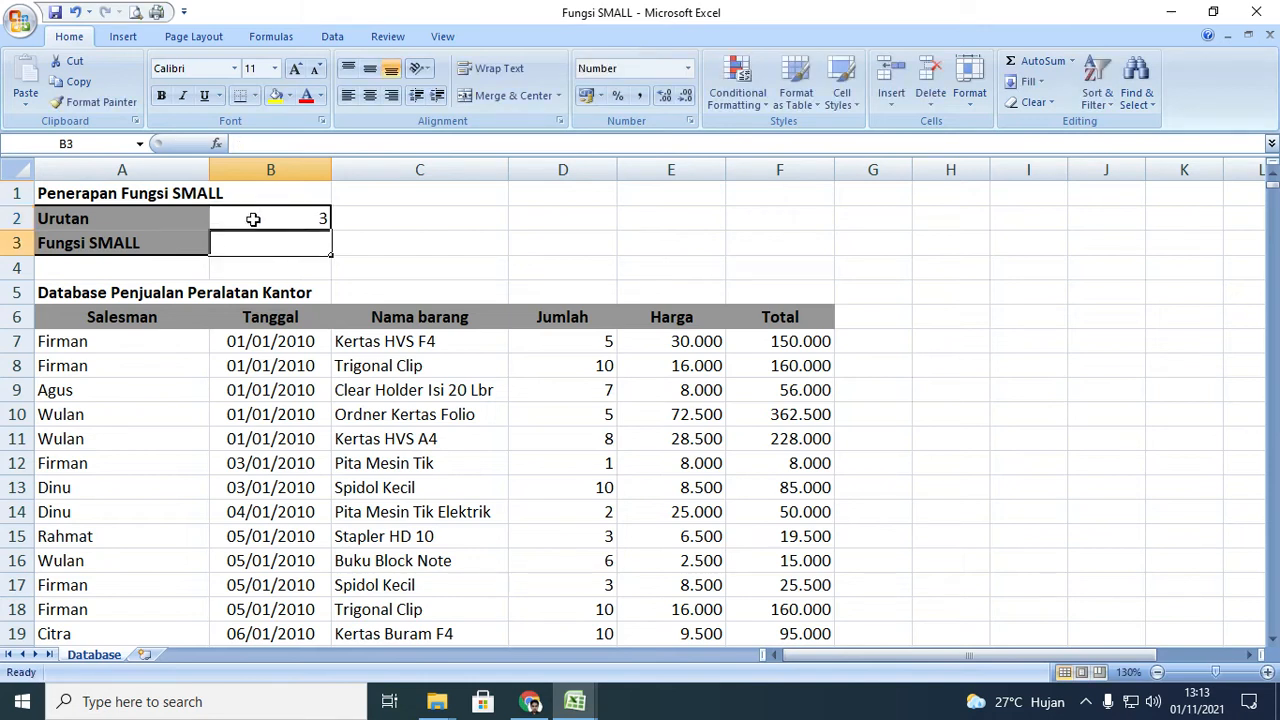
Enter the formula =SMALL(F7:F67;B2) in cell B3 to find the Total value at the lowest-first rank given in Urutan.
{"action": "type", "text": "=SU"}
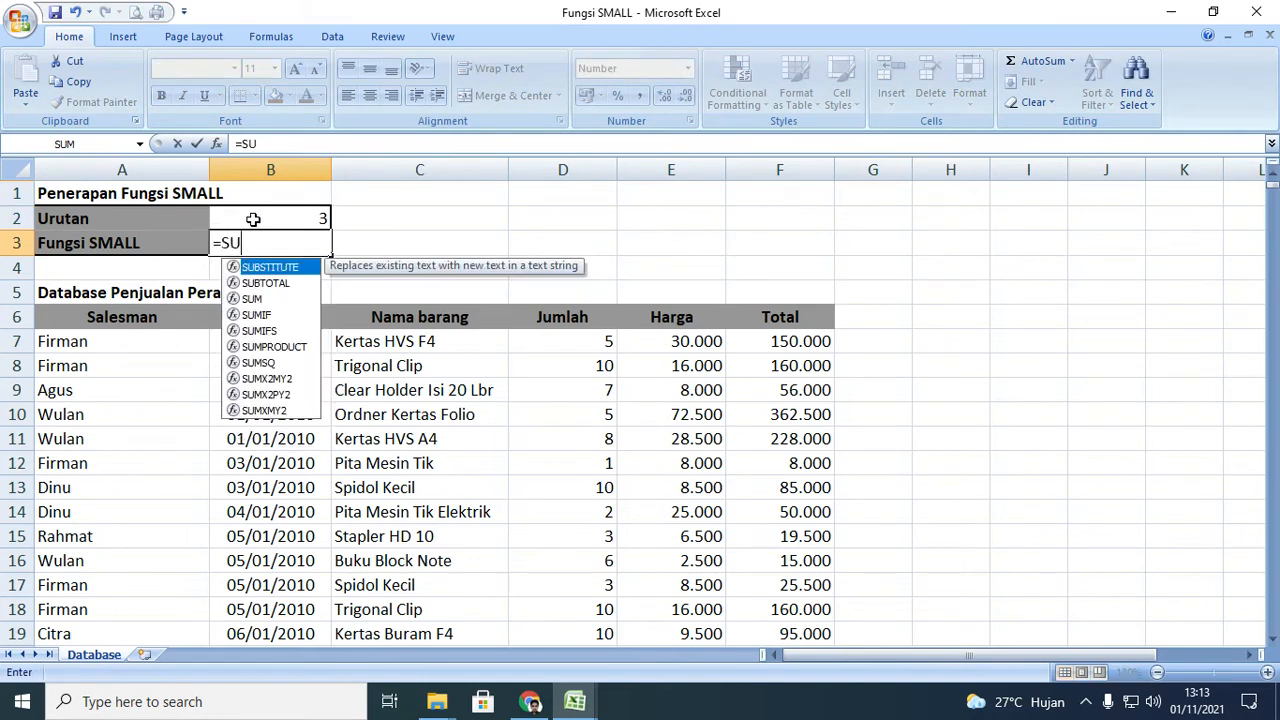
{"action": "key", "text": "BackSpace"}
{"action": "type", "text": "MALL"}
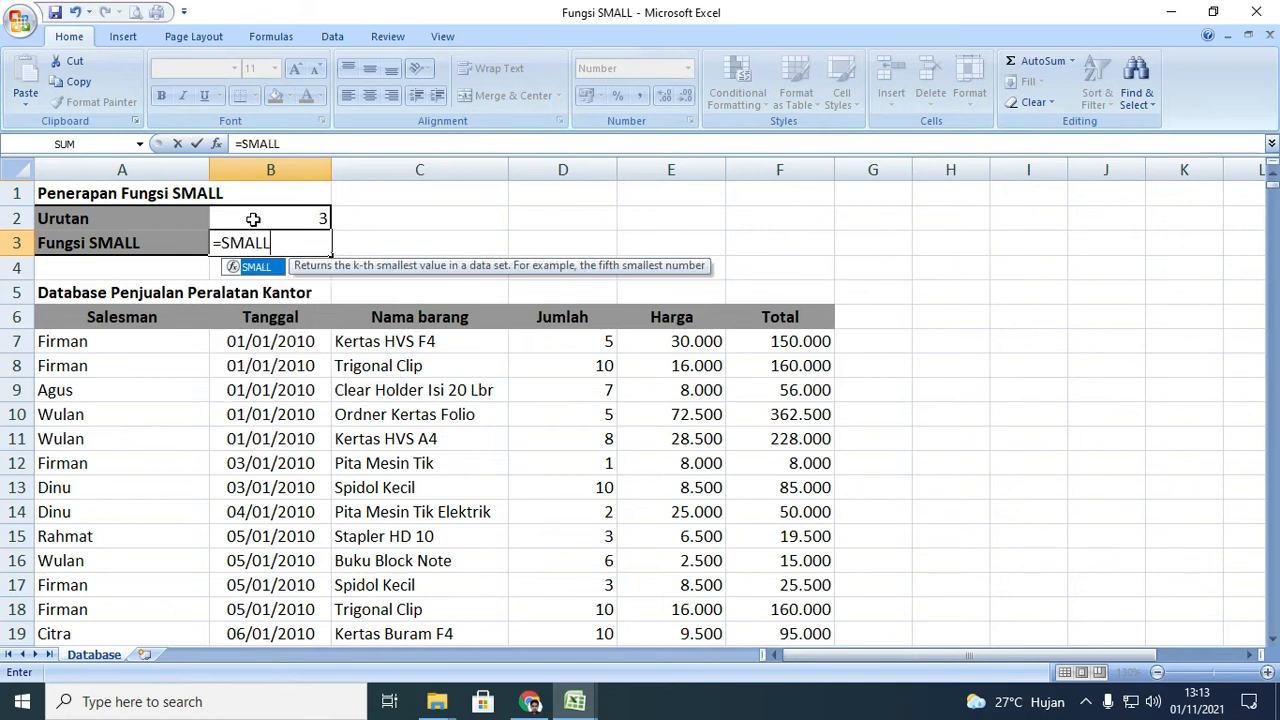
{"action": "type", "text": "("}
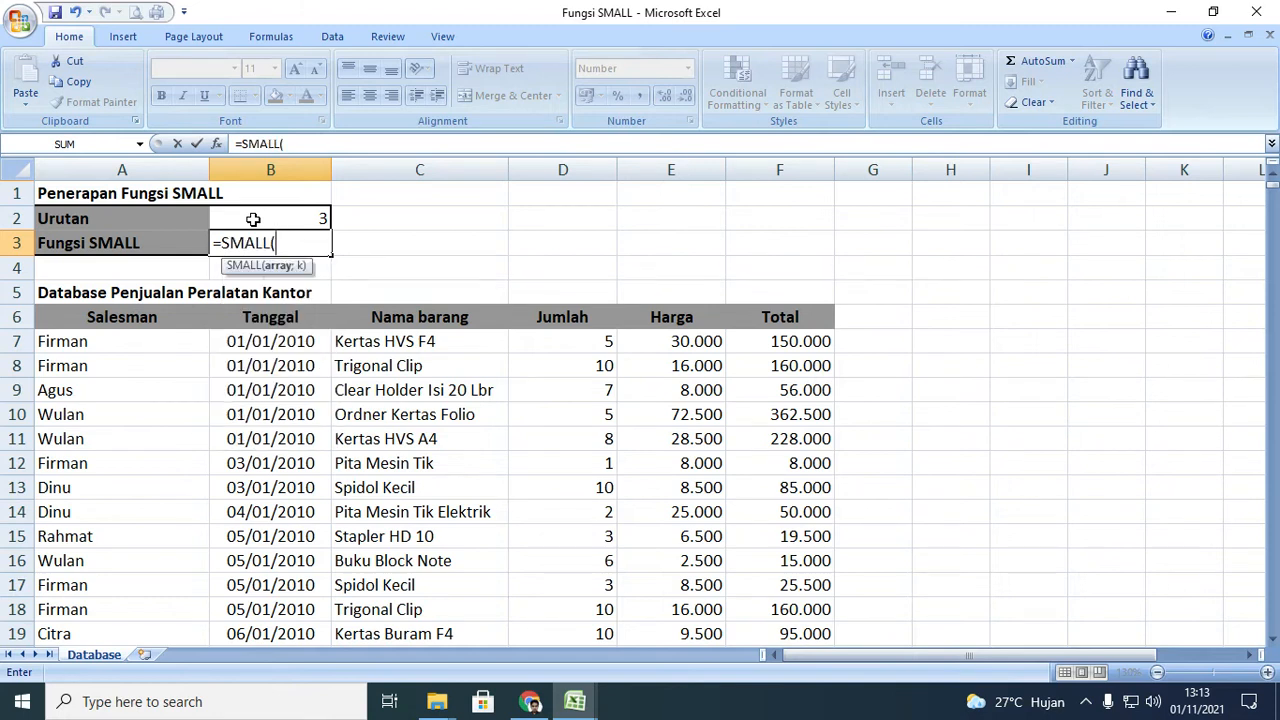
{"action": "scroll", "coordinate": [600, 330], "scroll_direction": "down", "scroll_amount": 1}
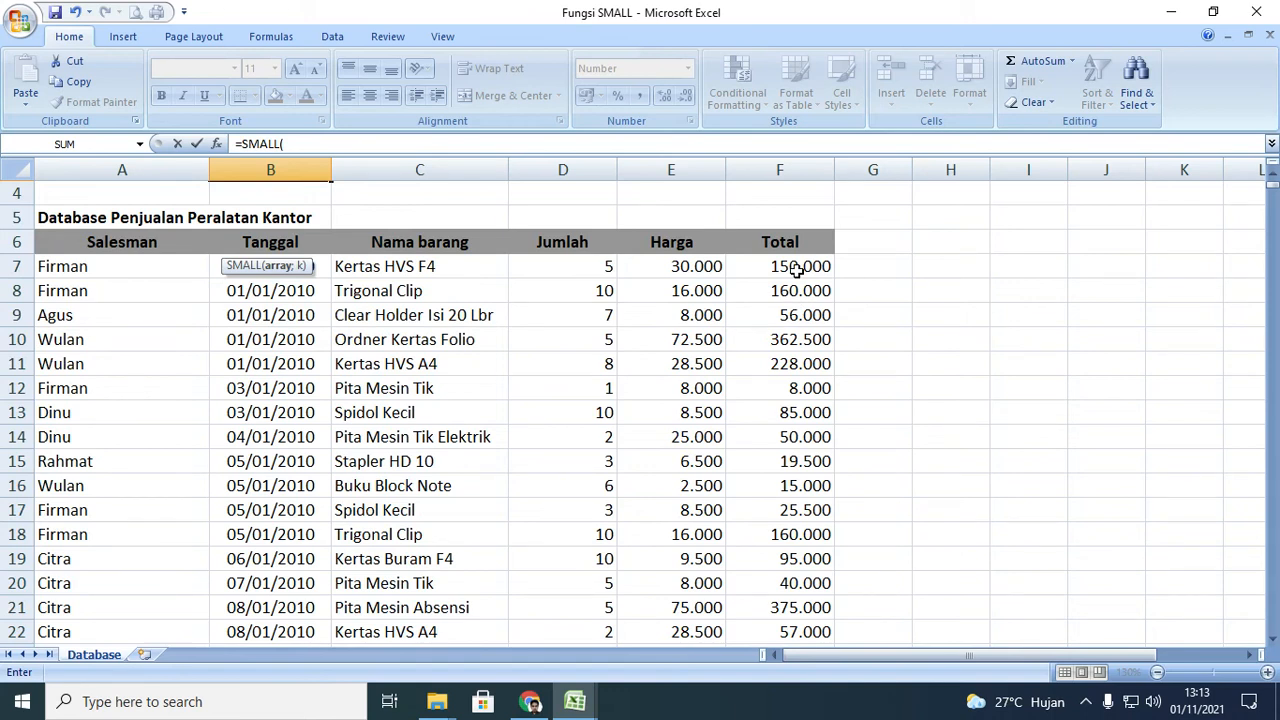
{"action": "scroll", "coordinate": [795, 268], "scroll_direction": "up", "scroll_amount": 1}
{"action": "left_click", "coordinate": [792, 342]}
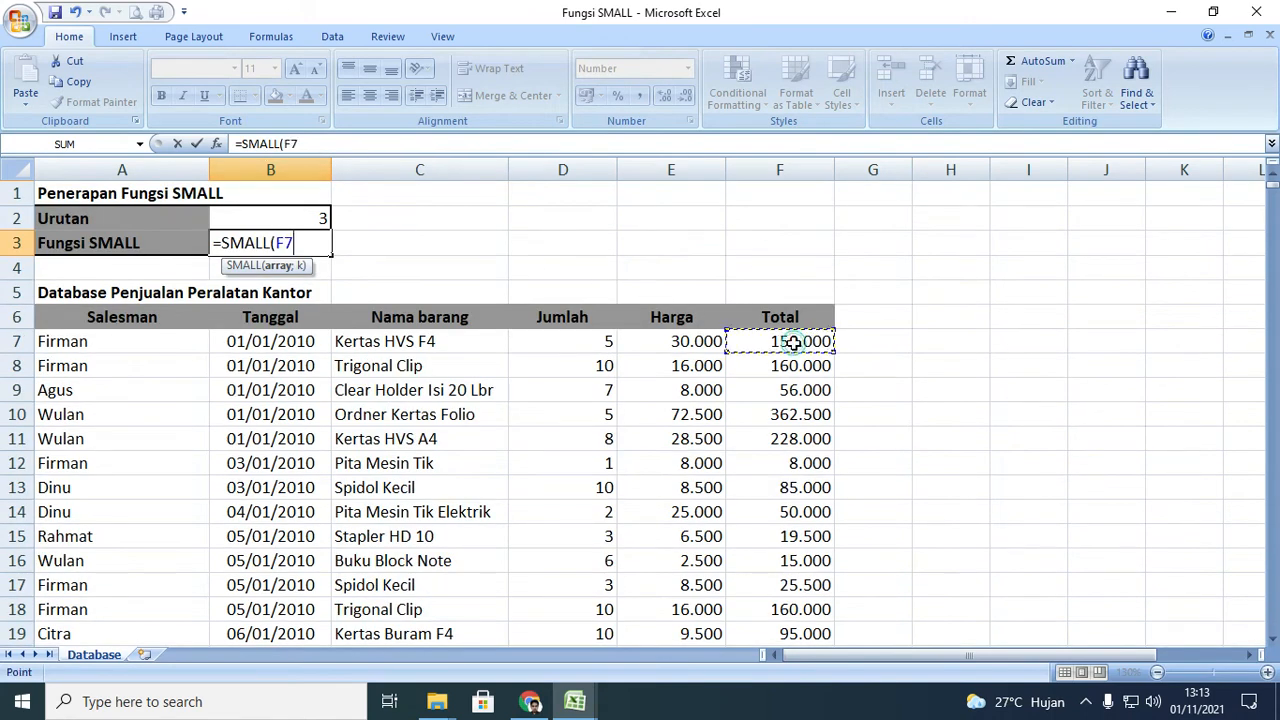
{"action": "key", "text": "F8"}
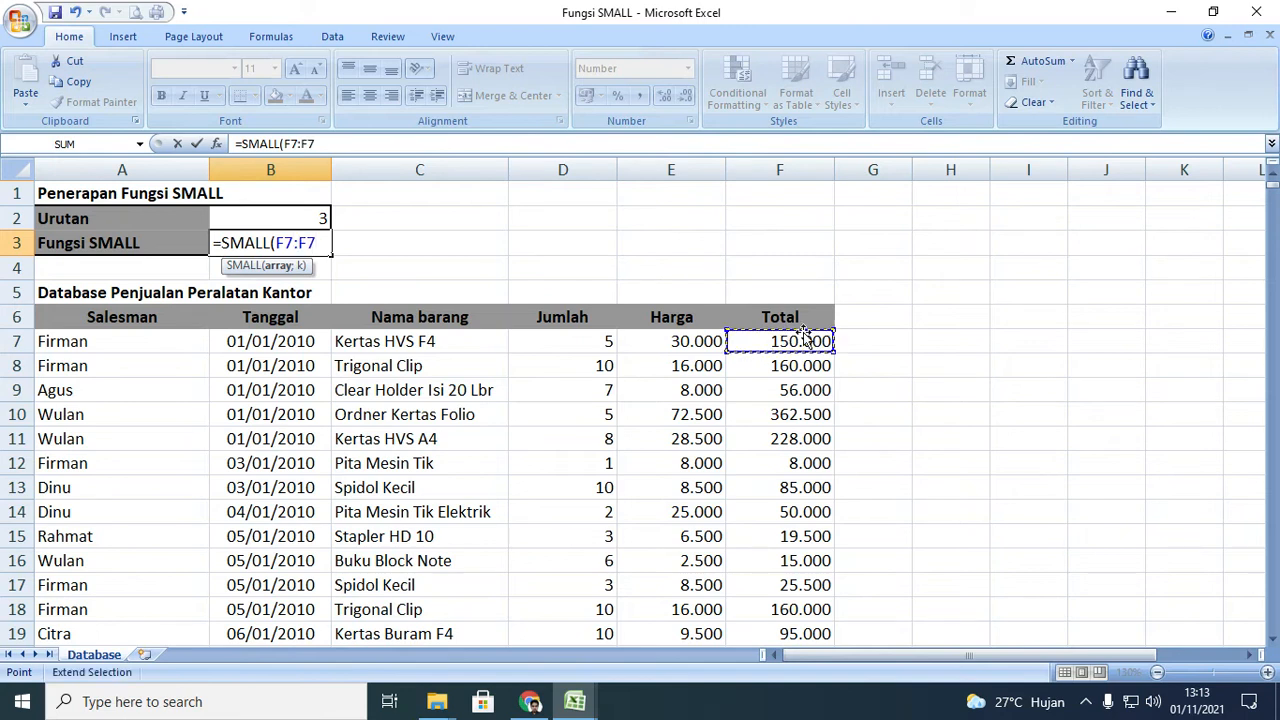
{"action": "scroll", "coordinate": [805, 360], "scroll_direction": "down", "scroll_amount": 20}
{"action": "left_click", "coordinate": [805, 340]}
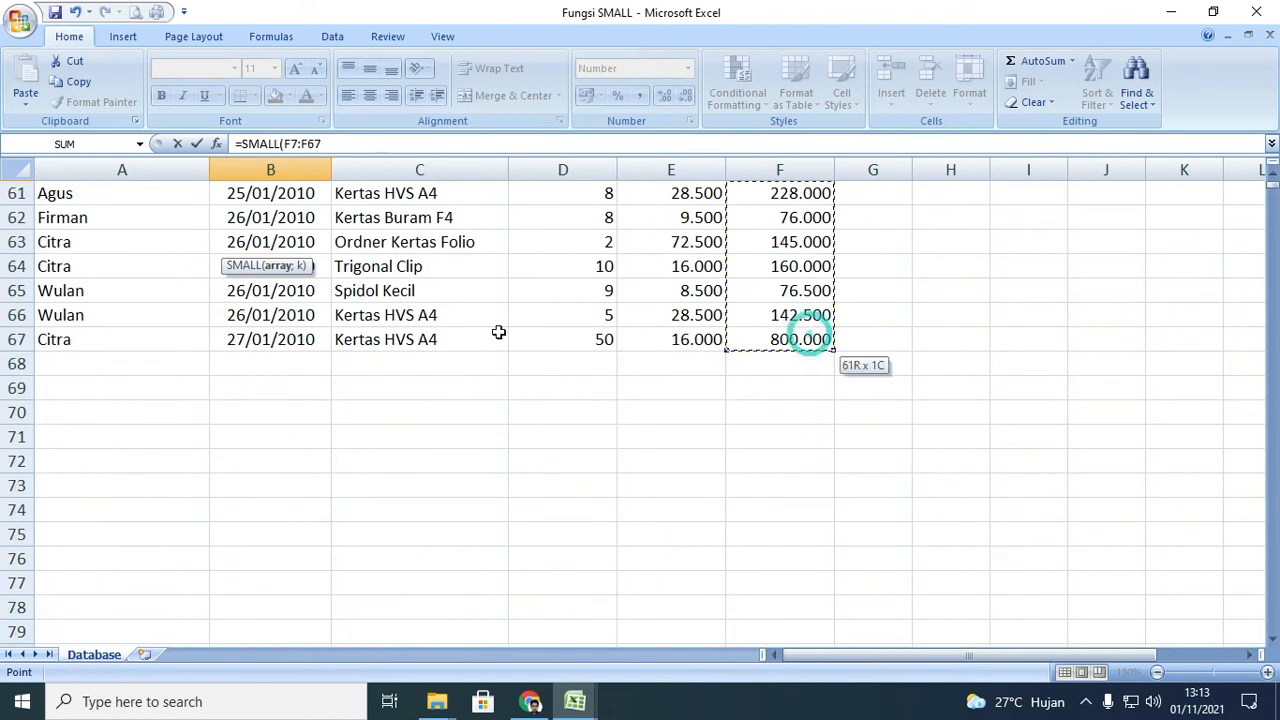
{"action": "scroll", "coordinate": [498, 332], "scroll_direction": "up", "scroll_amount": 20}
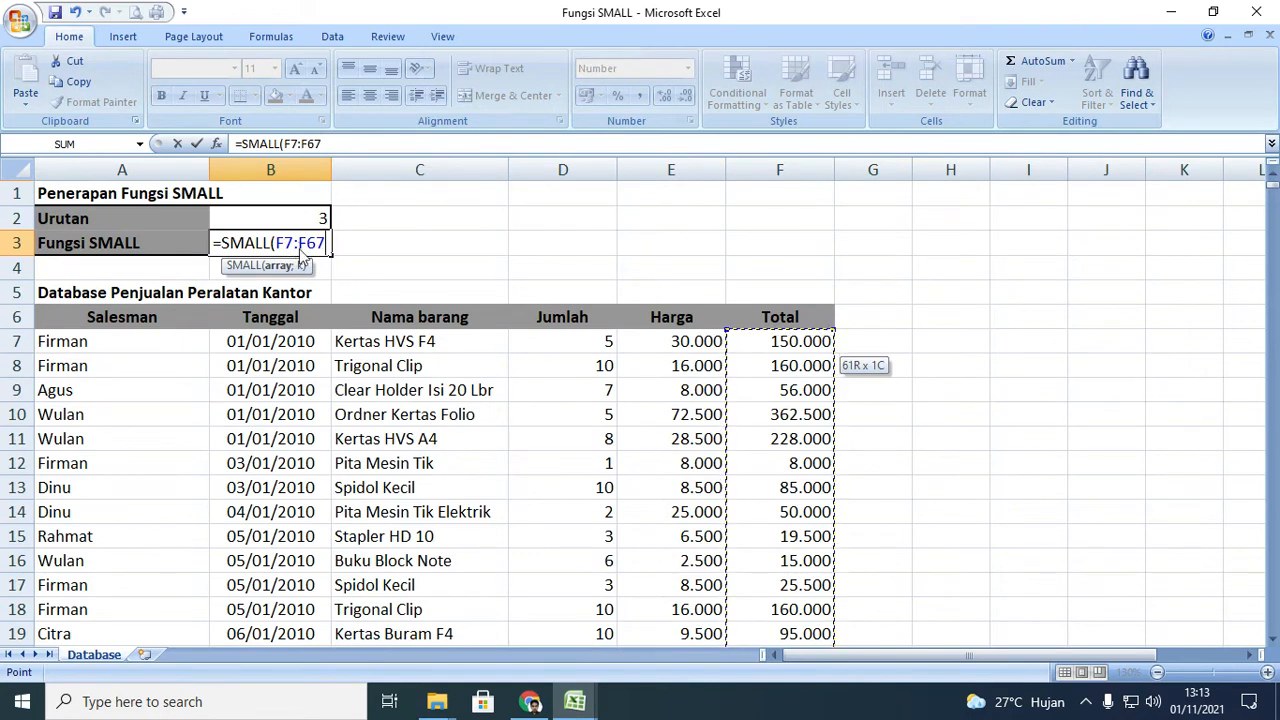
{"action": "type", "text": ";"}
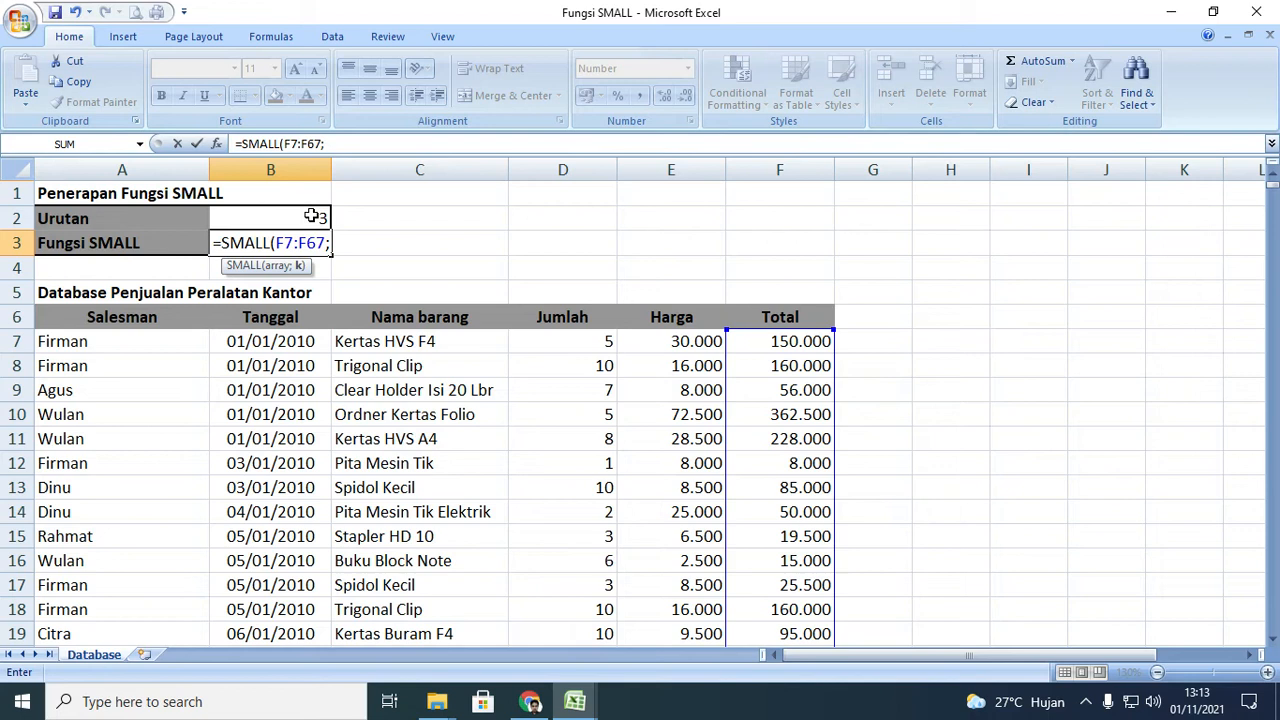
{"action": "left_click", "coordinate": [312, 216]}
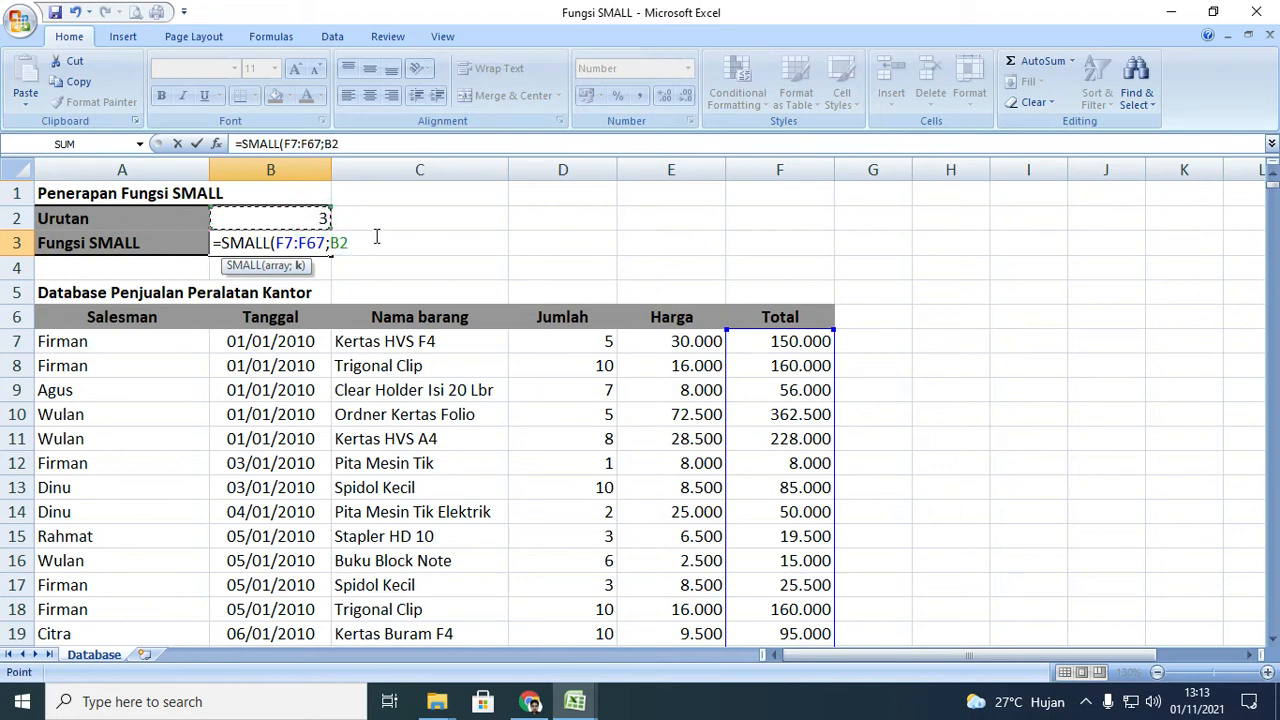
{"action": "type", "text": ")"}
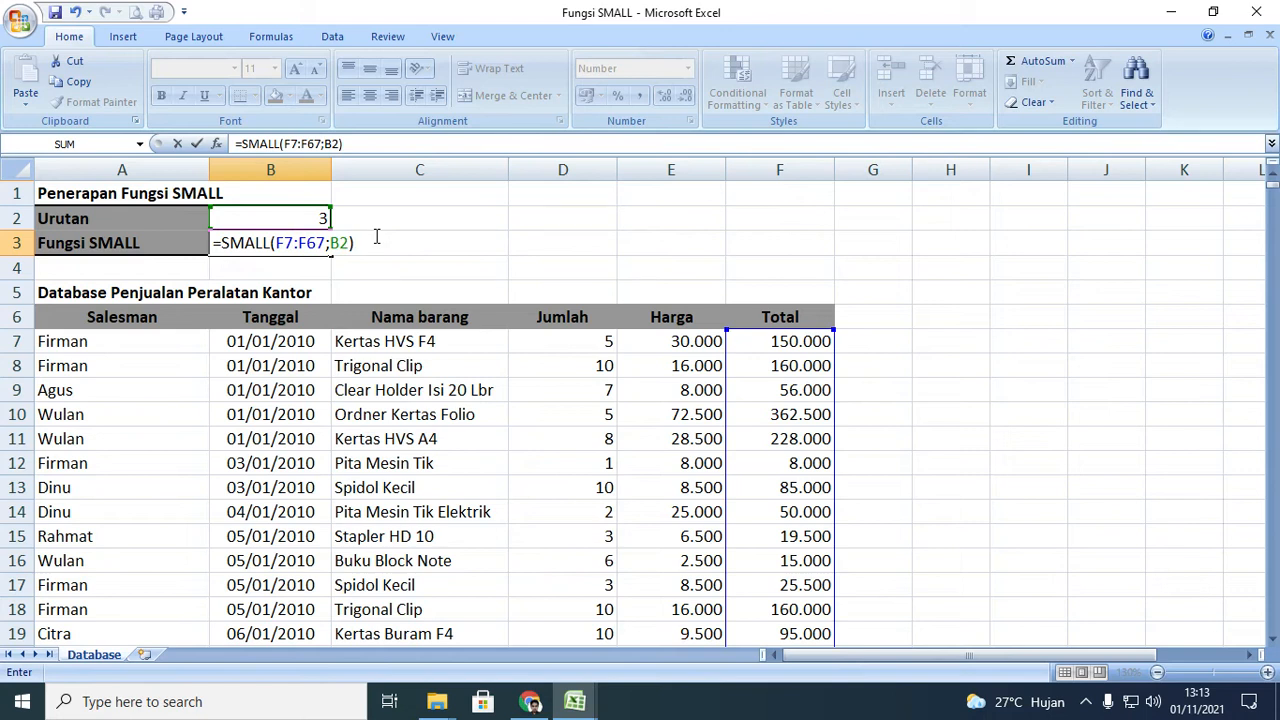
{"action": "key", "text": "Return"}
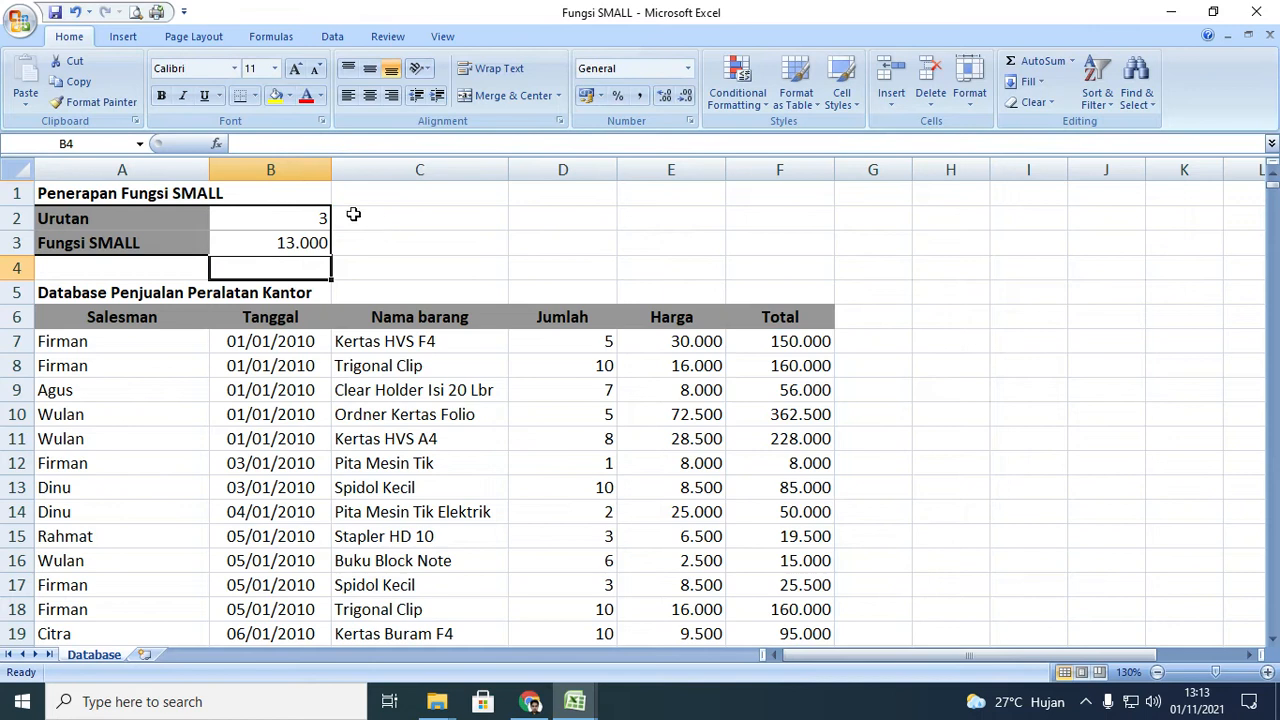
{"action": "left_click", "coordinate": [312, 243]}
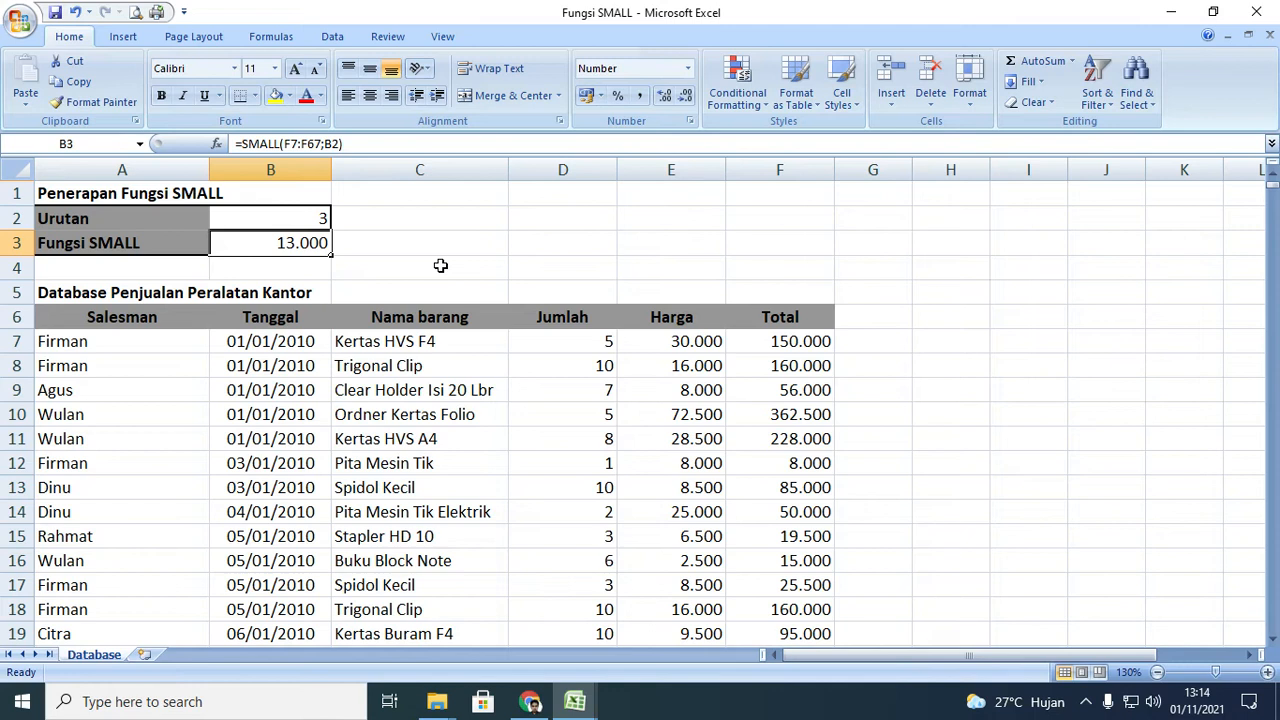
Test the SMALL formula by changing the Urutan rank in B2 to 1 and then to 5.
{"action": "left_click", "coordinate": [300, 220]}
{"action": "type", "text": "1"}
{"action": "key", "text": "Return"}
{"action": "left_click", "coordinate": [317, 218]}
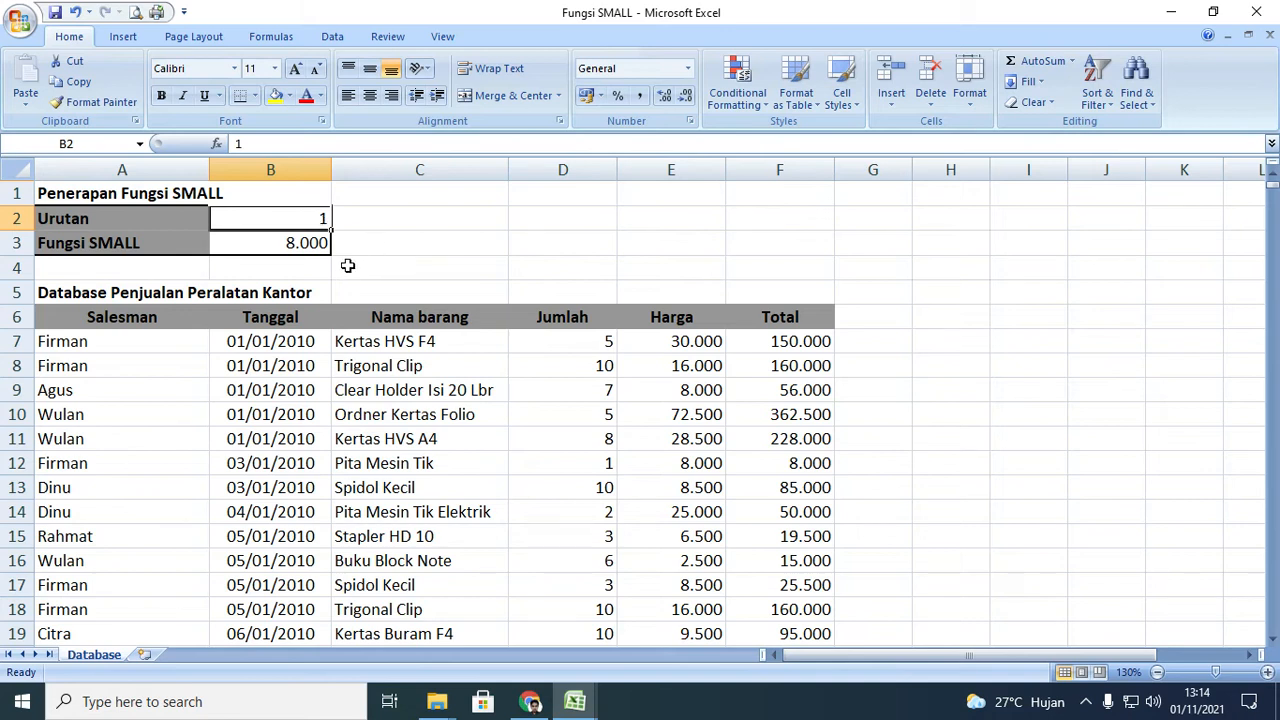
{"action": "left_click", "coordinate": [448, 217]}
{"action": "left_click", "coordinate": [293, 220]}
{"action": "type", "text": "5"}
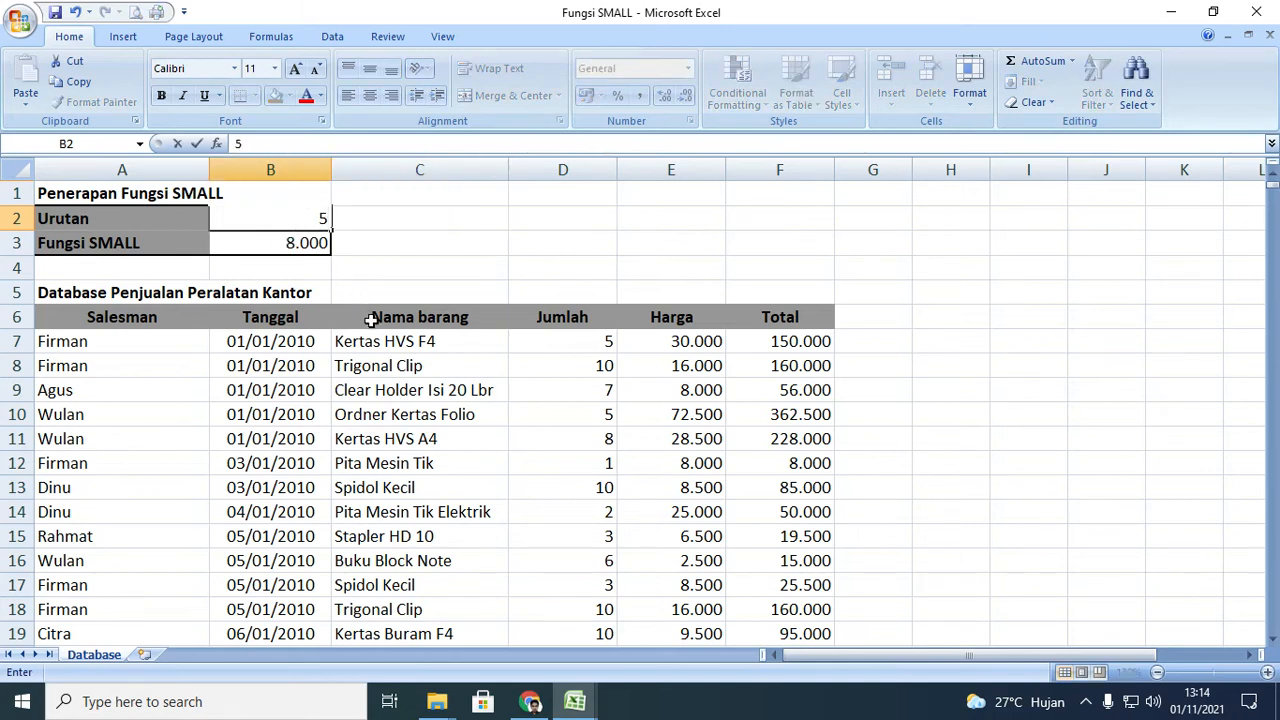
{"action": "key", "text": "Return"}
{"action": "left_click", "coordinate": [322, 244]}
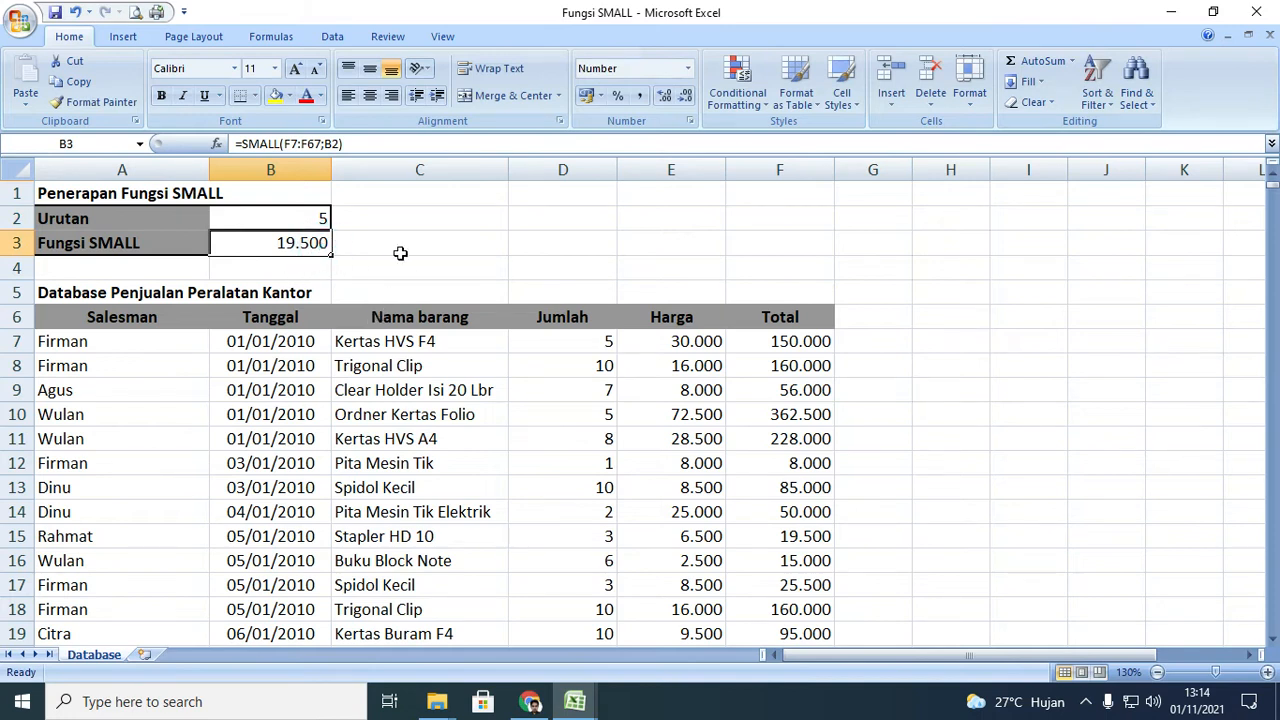
{"action": "left_click", "coordinate": [400, 253]}
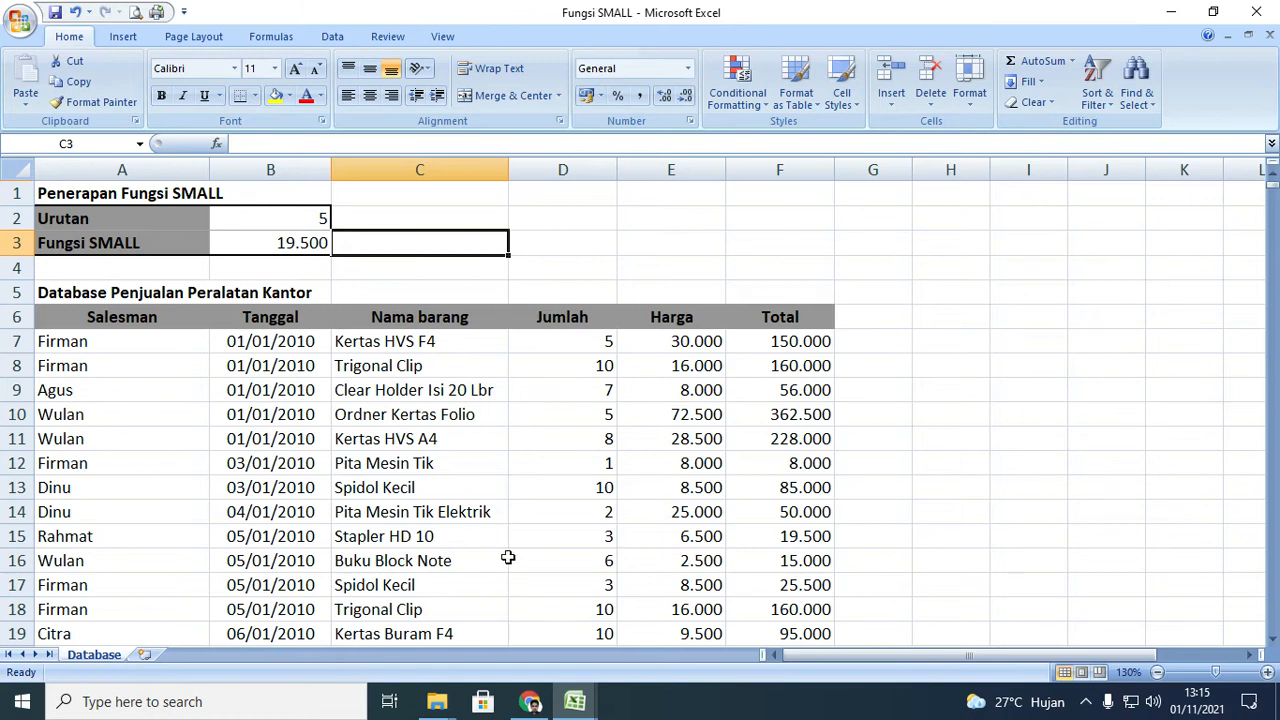
Open the Fungsi SUMPRODUCT workbook from the Latihan folder and bring the start of its sheet into view.
{"action": "left_click", "coordinate": [421, 708]}
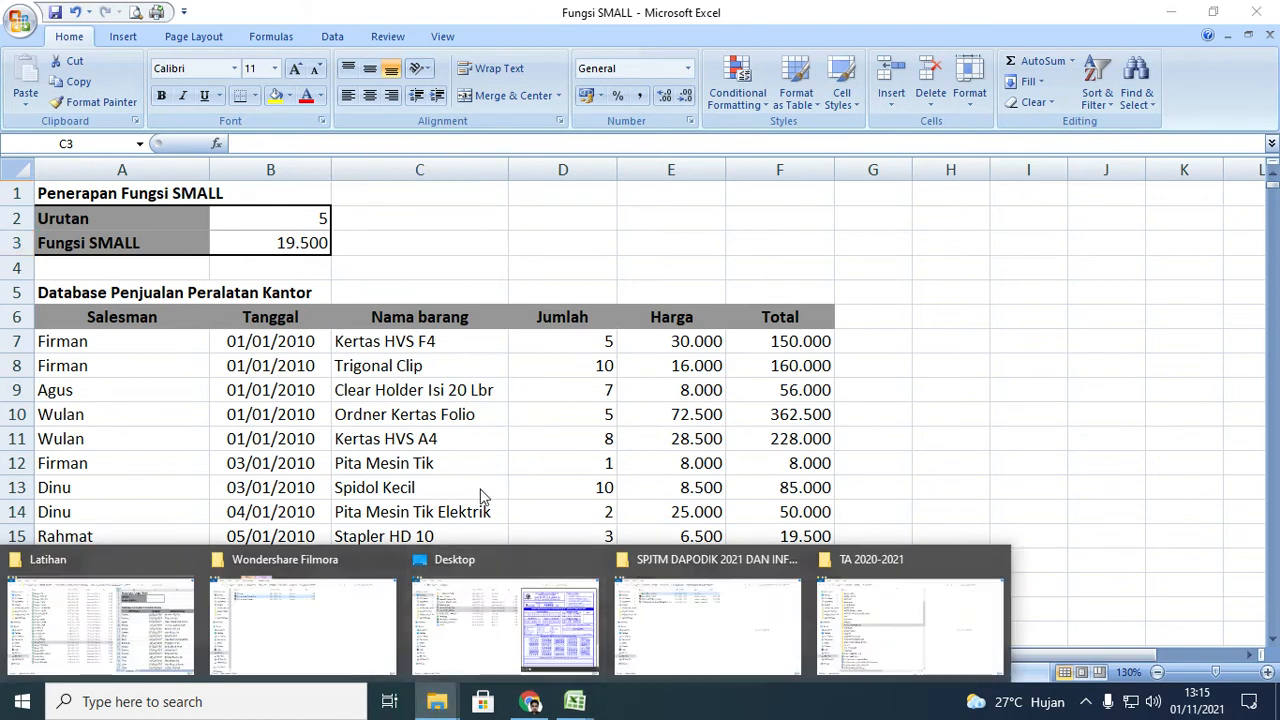
{"action": "left_click", "coordinate": [100, 625]}
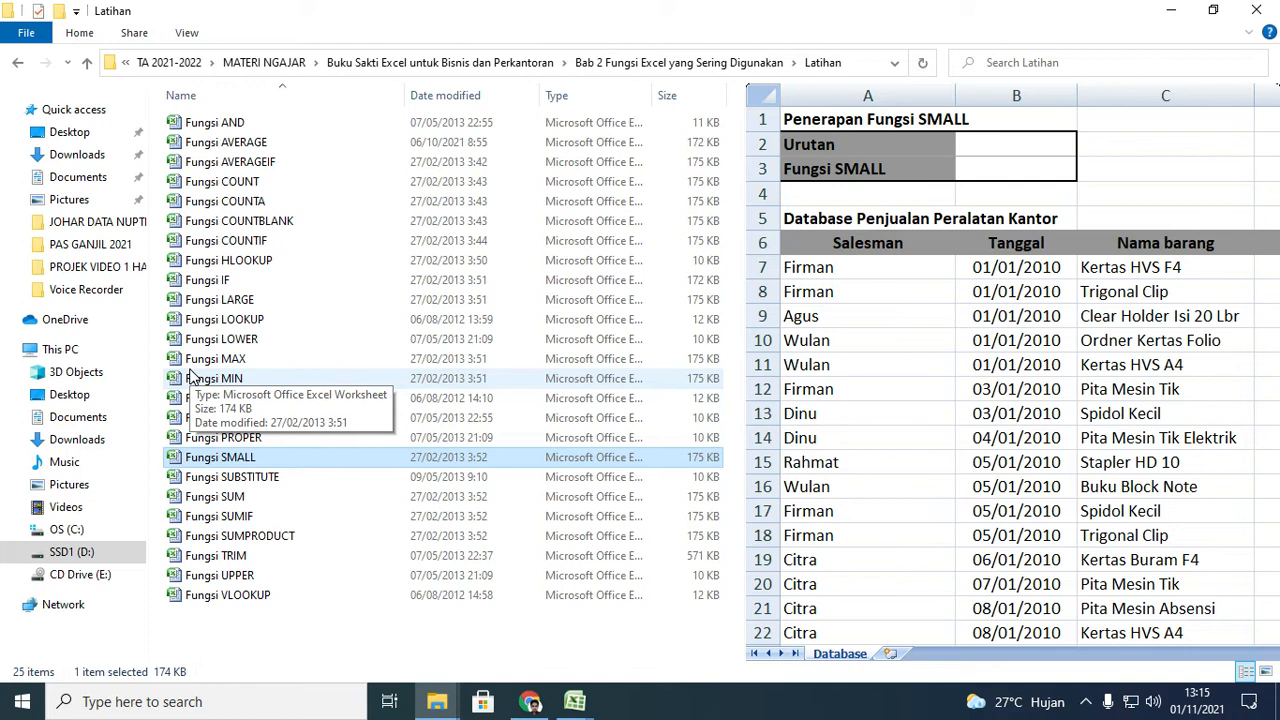
{"action": "left_click", "coordinate": [252, 538]}
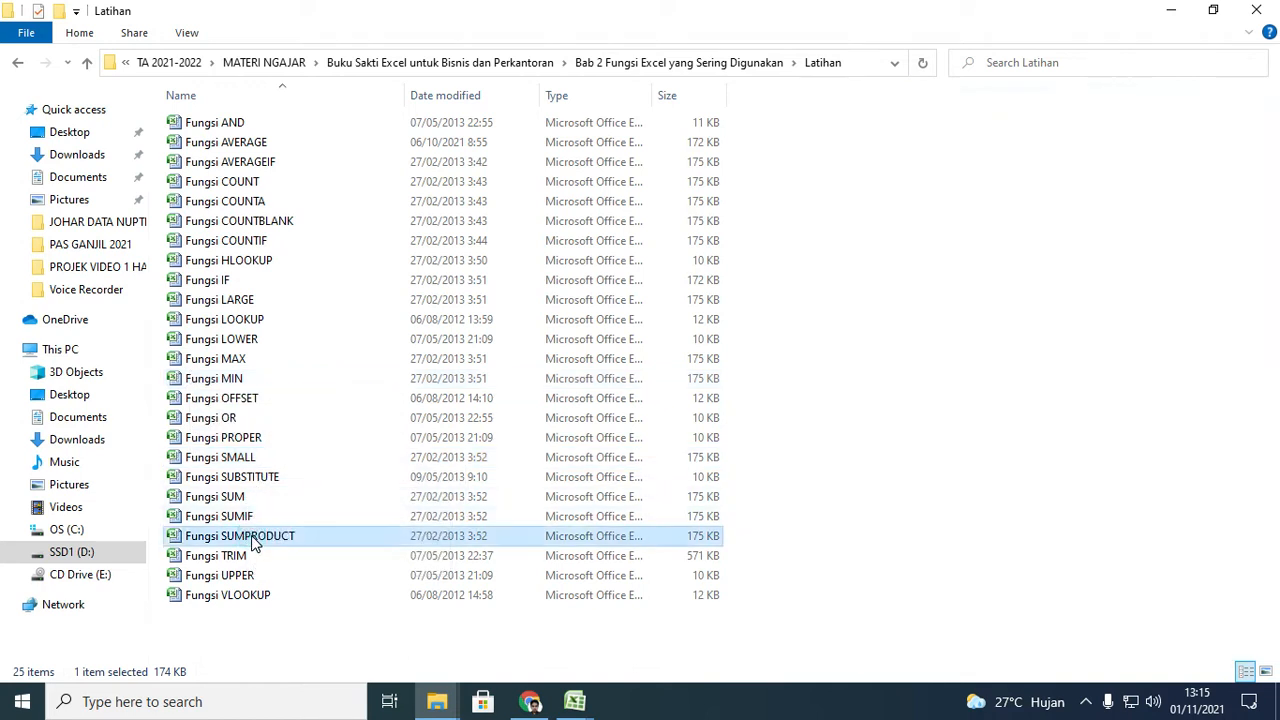
{"action": "double_click", "coordinate": [252, 538]}
{"action": "scroll", "coordinate": [512, 428], "scroll_direction": "up", "scroll_amount": 19}
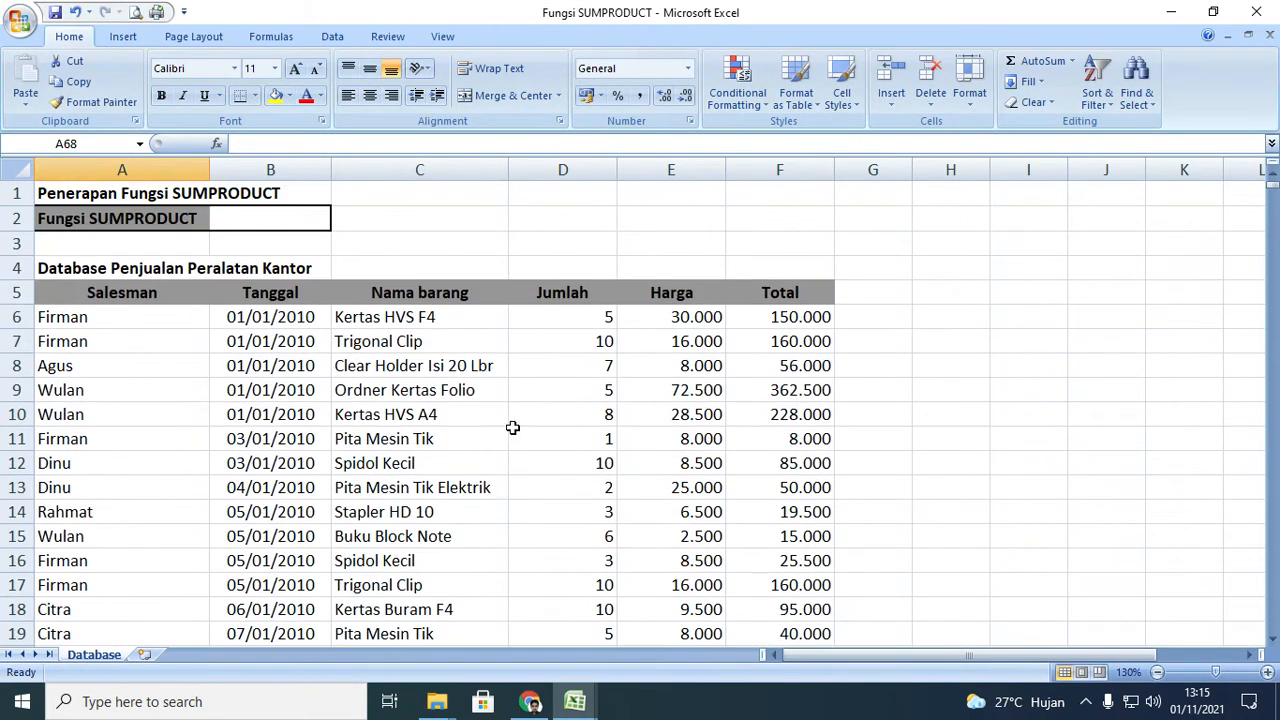
Begin a SUMPRODUCT formula in cell B2 with the Jumlah range D6:D66 as its first array.
{"action": "left_click", "coordinate": [50, 217]}
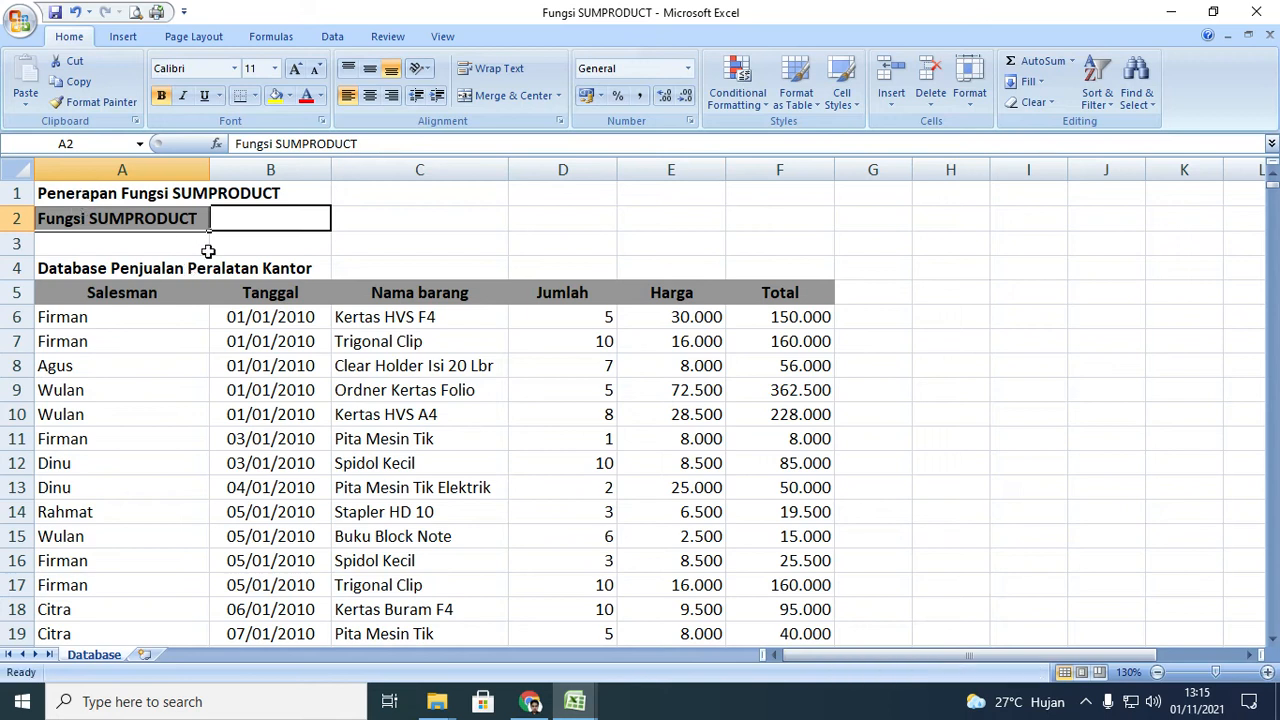
{"action": "left_click", "coordinate": [251, 215]}
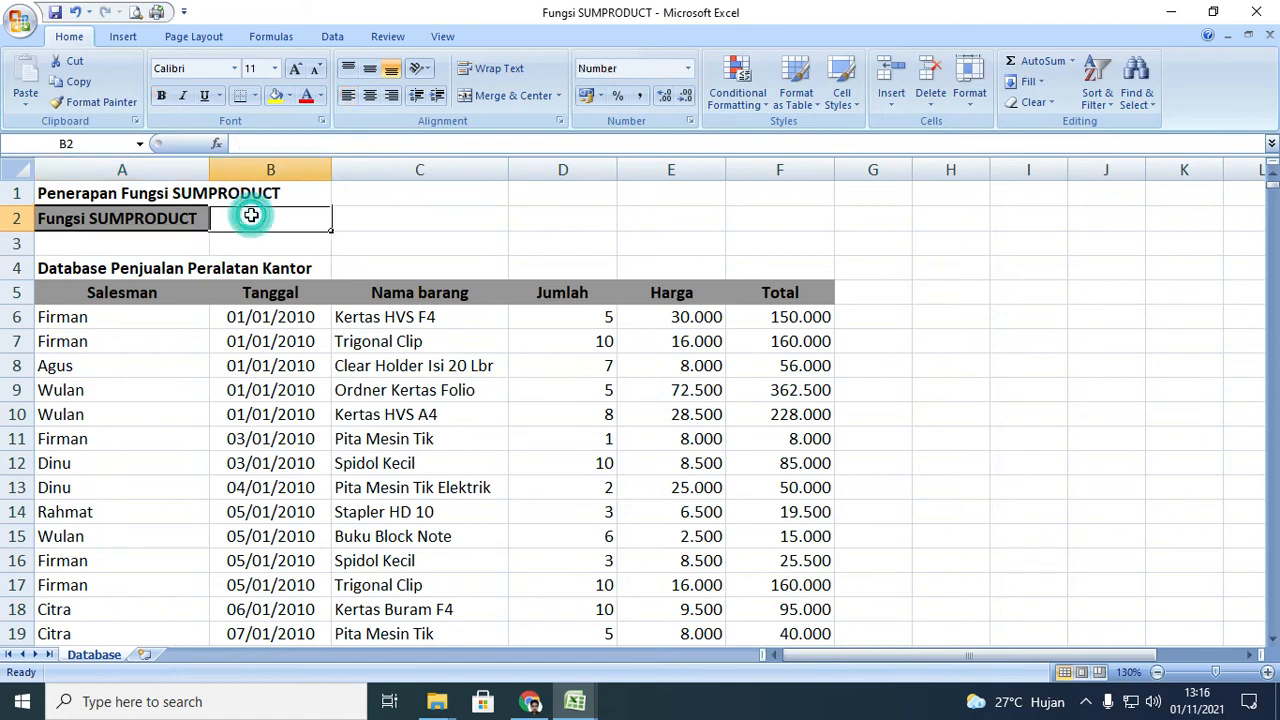
{"action": "type", "text": "="}
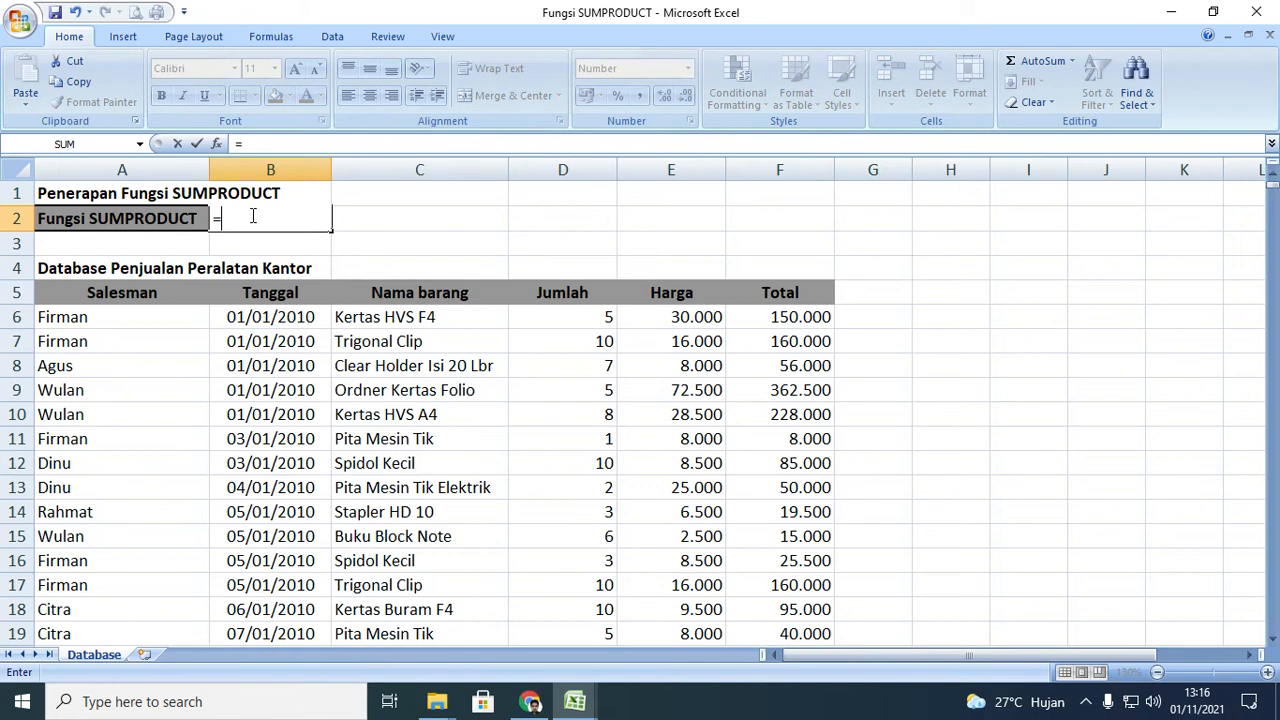
{"action": "type", "text": "SUMP"}
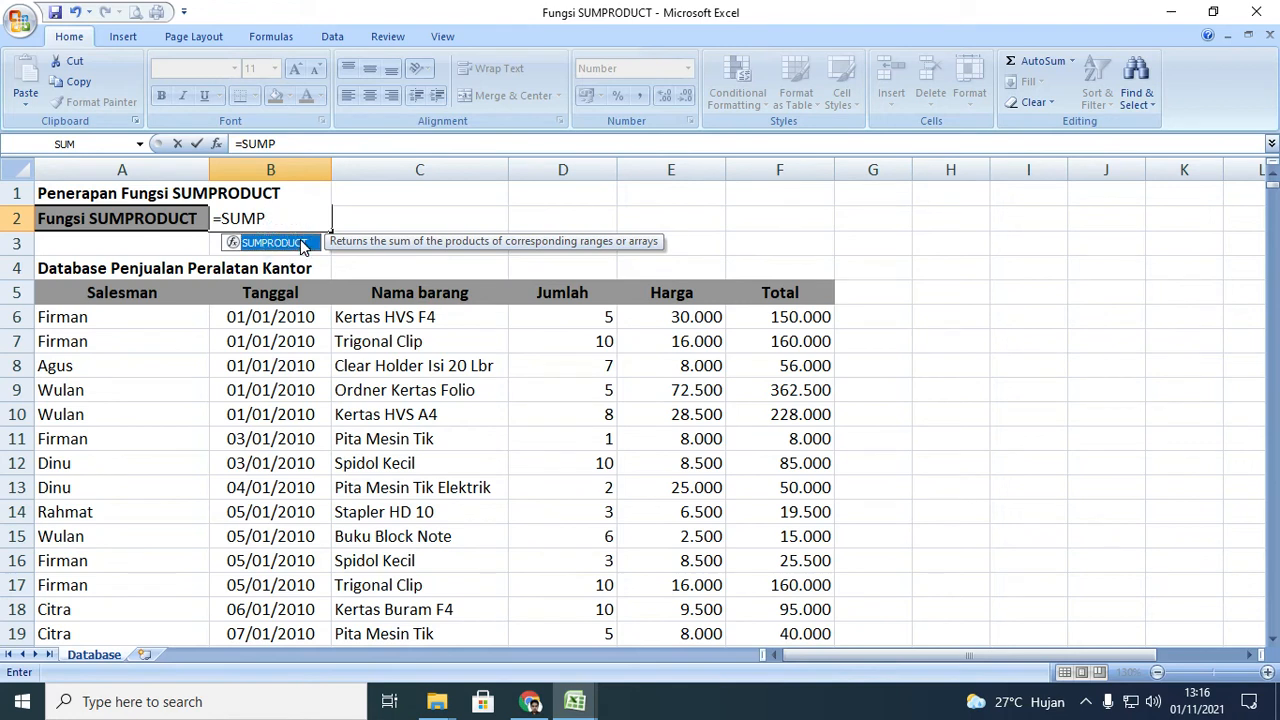
{"action": "double_click", "coordinate": [292, 243]}
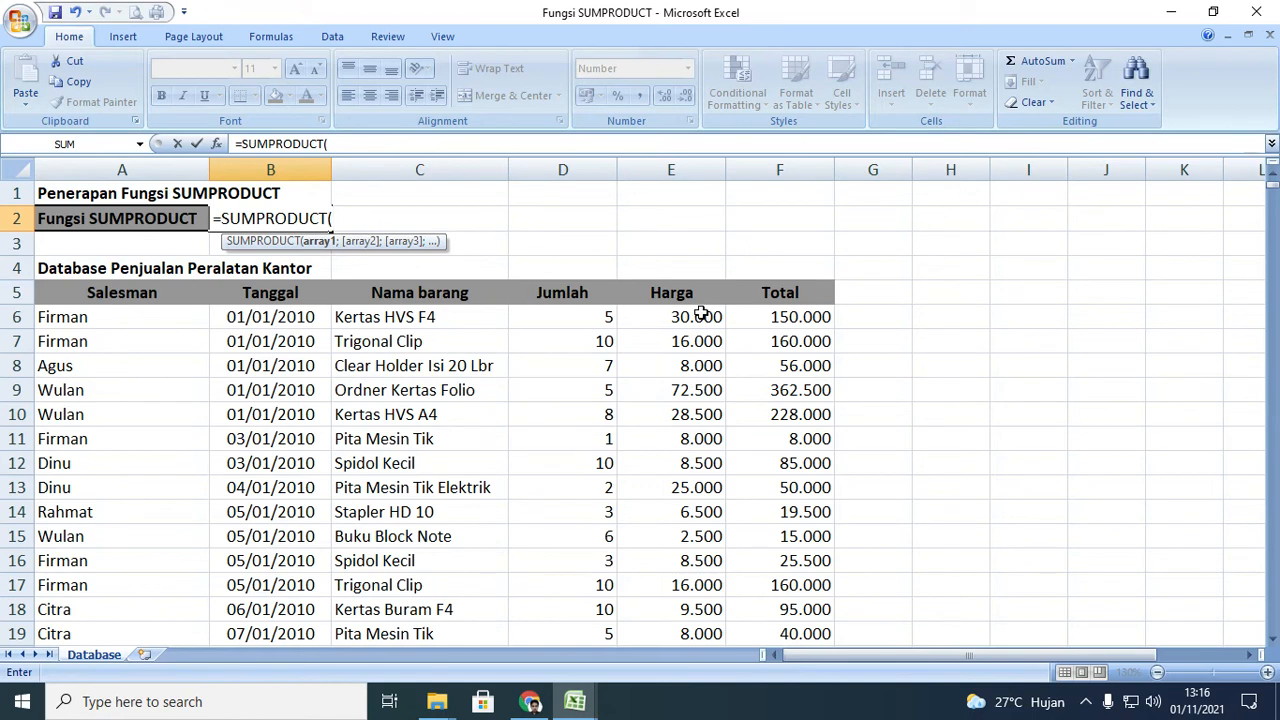
{"action": "left_click", "coordinate": [595, 316]}
{"action": "left_click", "coordinate": [595, 316]}
{"action": "scroll", "coordinate": [629, 323], "scroll_direction": "down", "scroll_amount": 14}
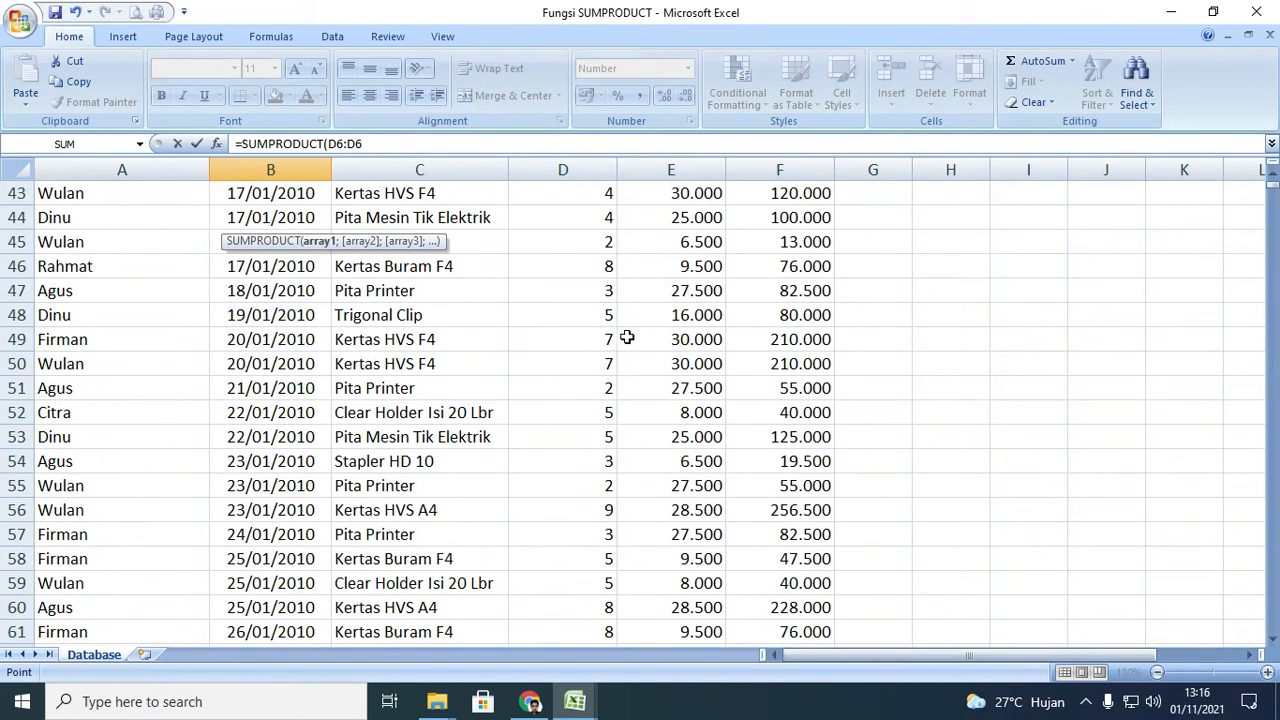
{"action": "scroll", "coordinate": [629, 336], "scroll_direction": "down", "scroll_amount": 5}
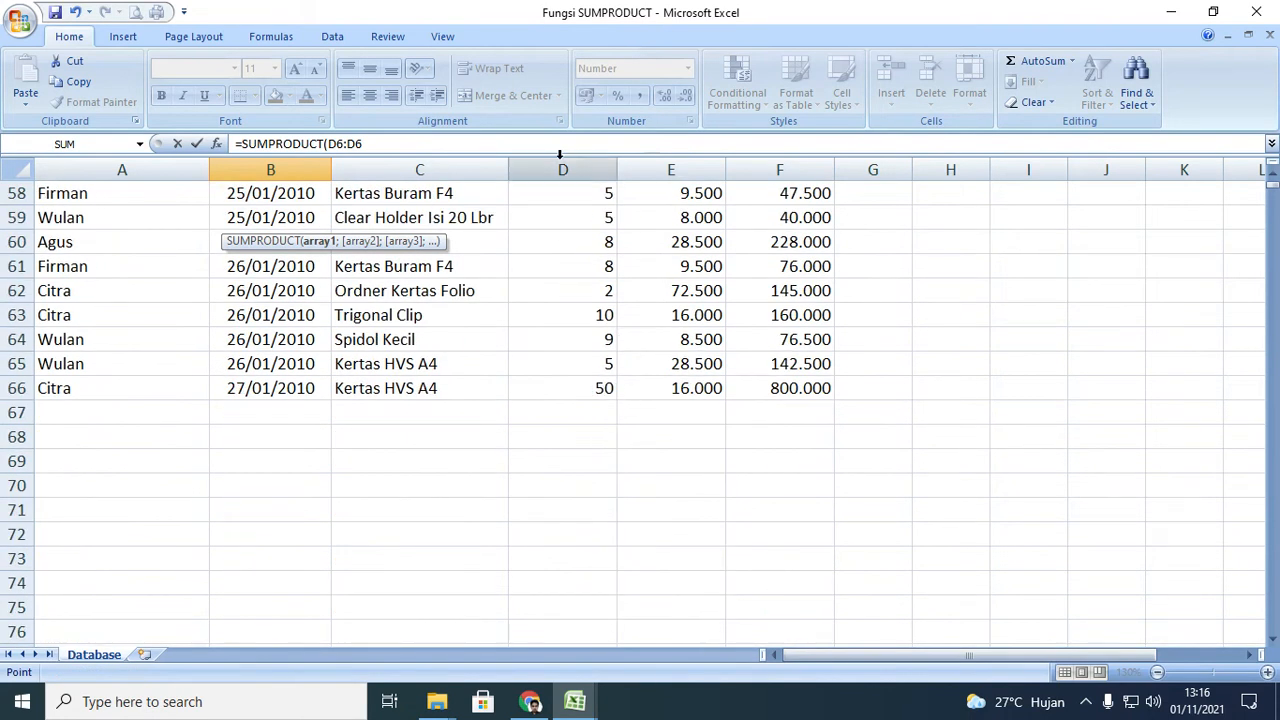
{"action": "scroll", "coordinate": [547, 334], "scroll_direction": "up", "scroll_amount": 5}
{"action": "scroll", "coordinate": [547, 334], "scroll_direction": "up", "scroll_amount": 14}
{"action": "left_click", "coordinate": [389, 144]}
{"action": "type", "text": "6"}
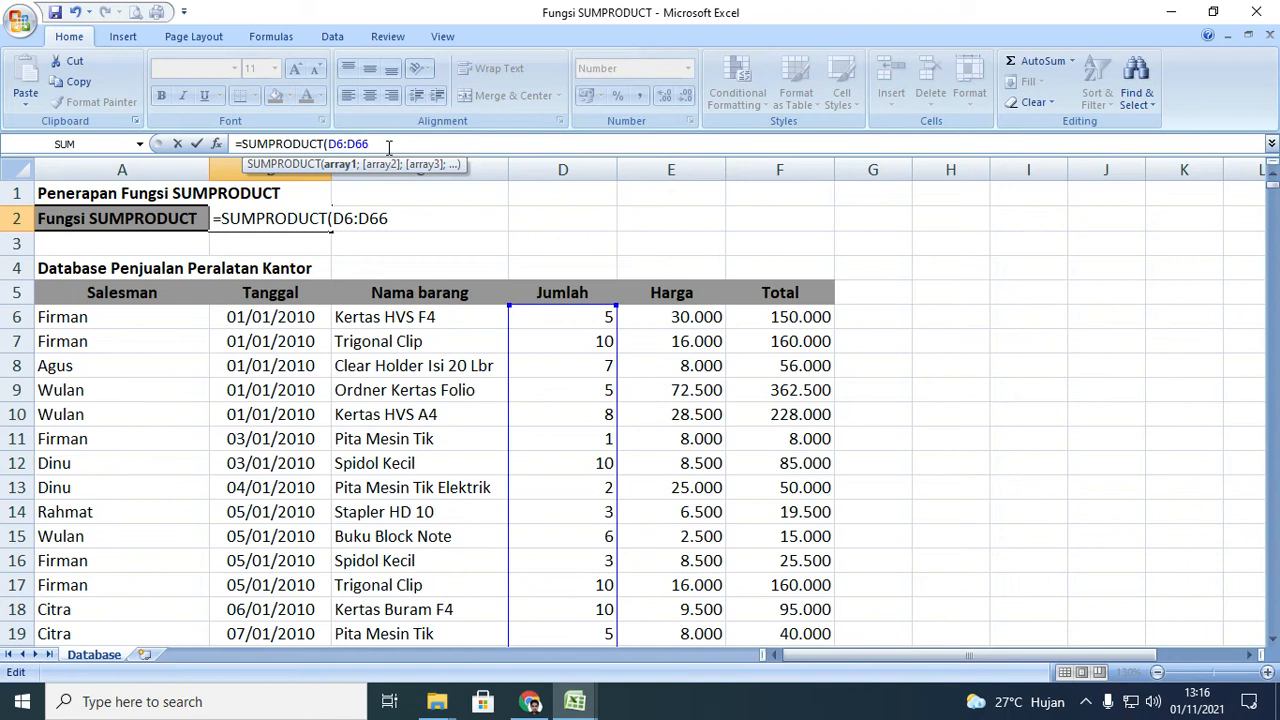
Add the Harga range E6:E66 as the second array and complete the formula =SUMPRODUCT(D6:D66;E6:E66) in B2.
{"action": "type", "text": ";"}
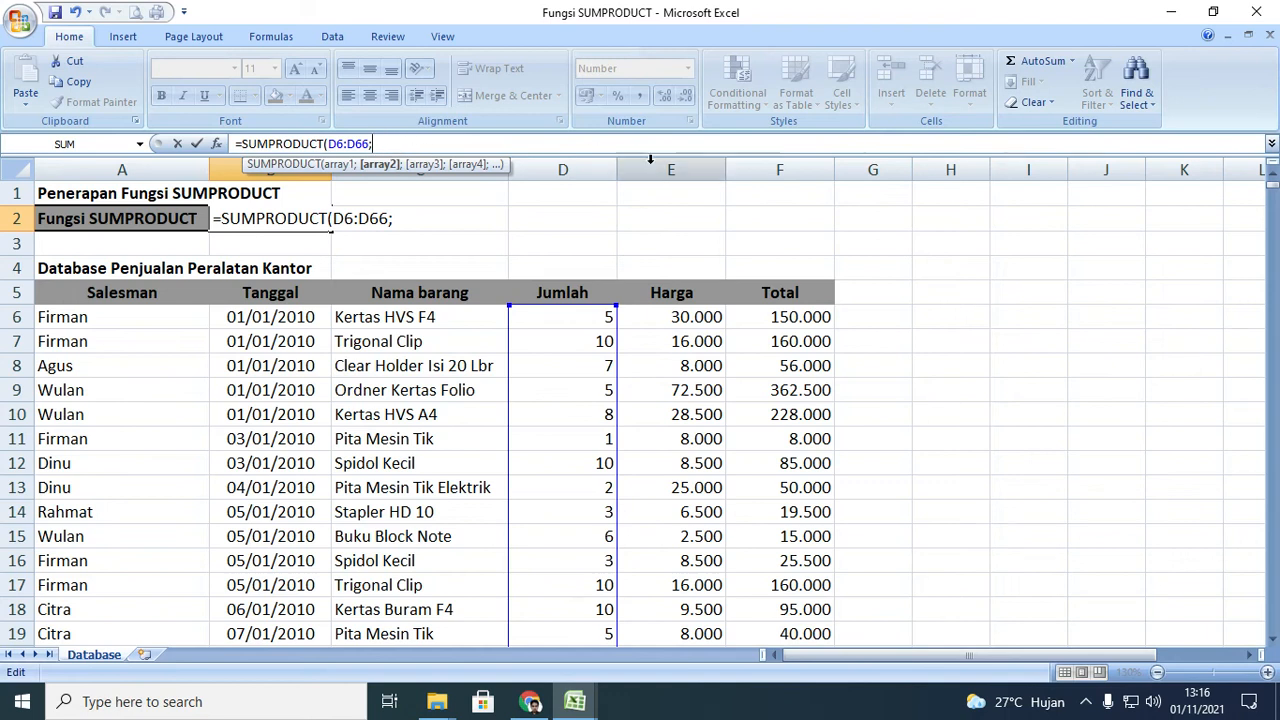
{"action": "left_click", "coordinate": [698, 316]}
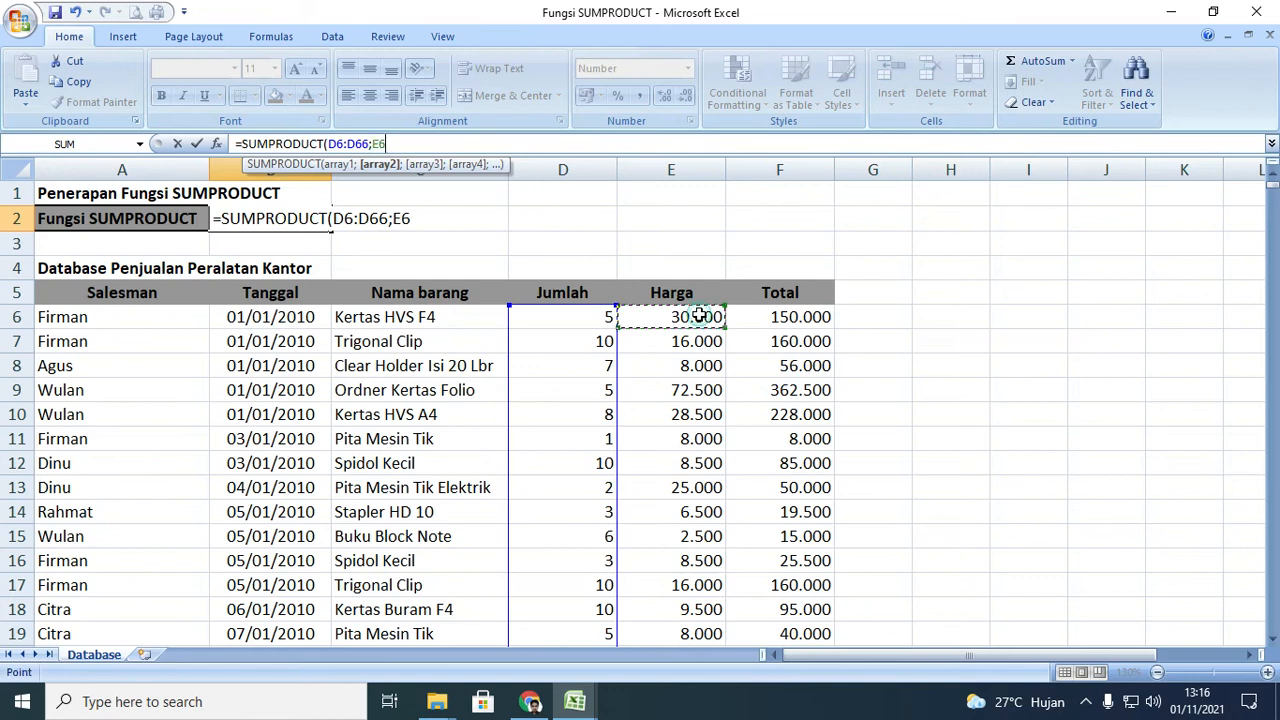
{"action": "key", "text": "F8"}
{"action": "type", "text": "66"}
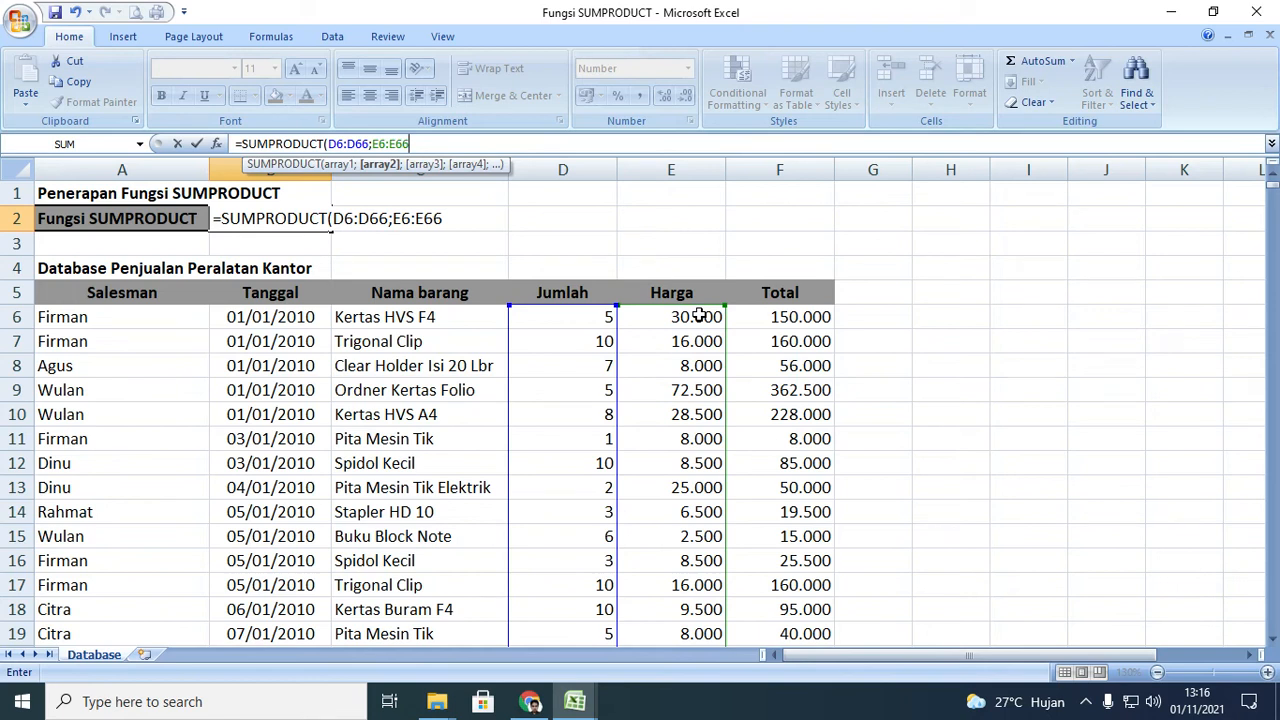
{"action": "type", "text": ")"}
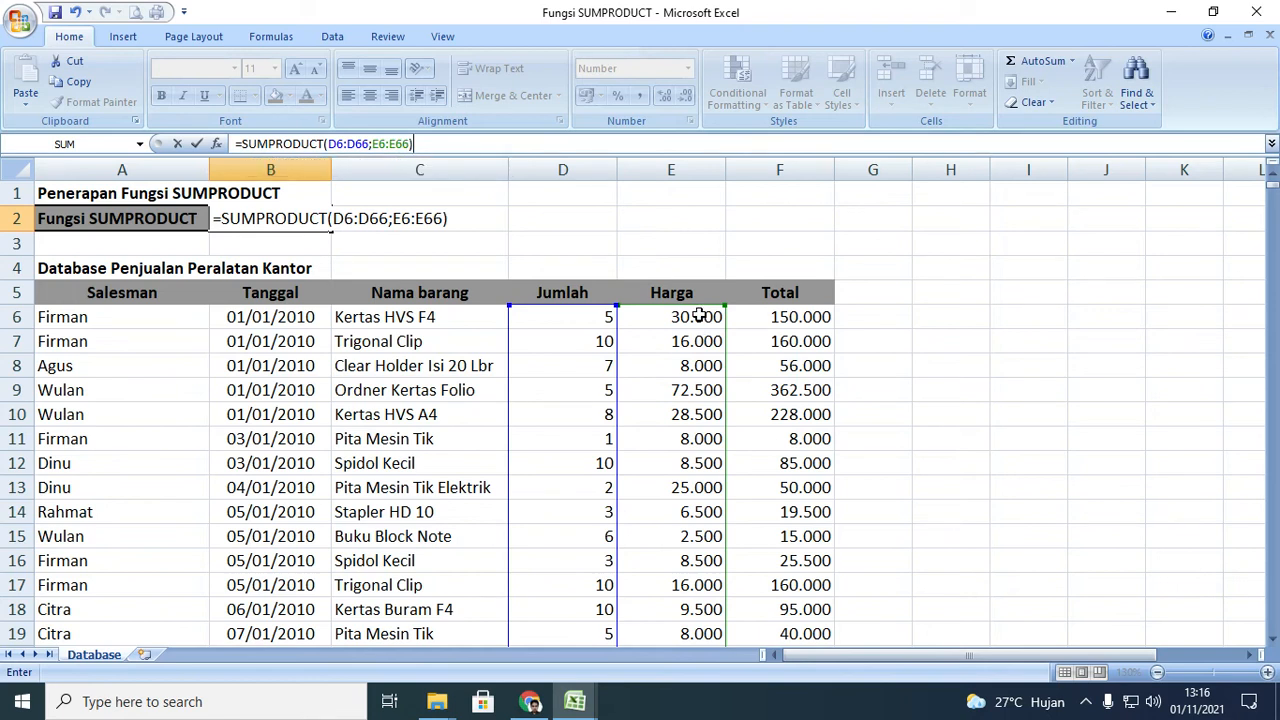
{"action": "key", "text": "Return"}
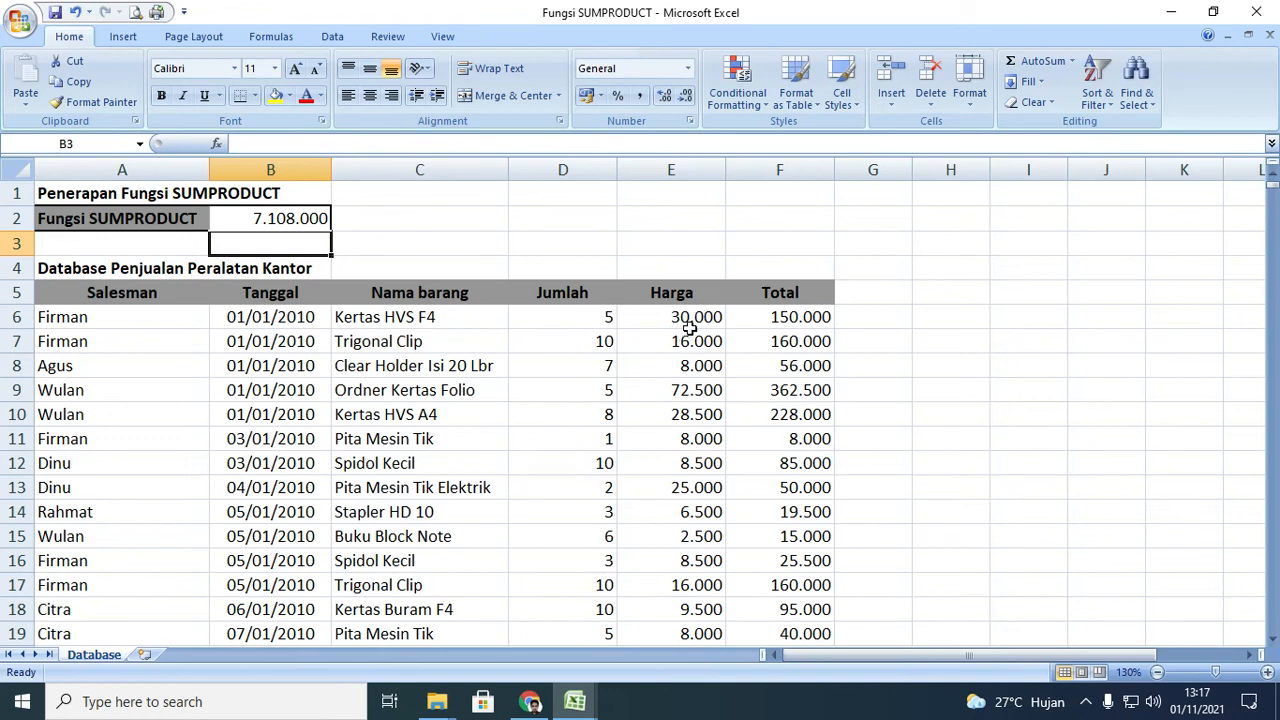
Review the ranges used by the SUMPRODUCT formula in B2 and compare them with the Total column's formula and values.
{"action": "key", "text": "Up"}
{"action": "key", "text": "F2"}
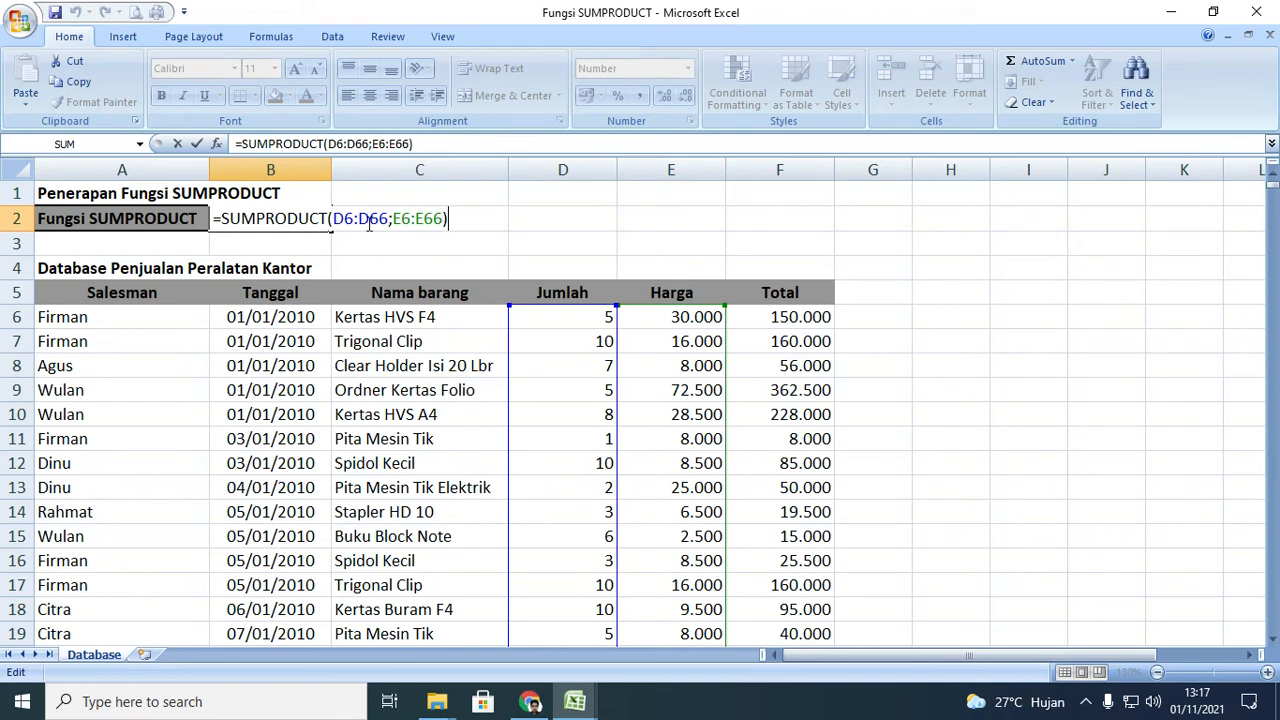
{"action": "key", "text": "Return"}
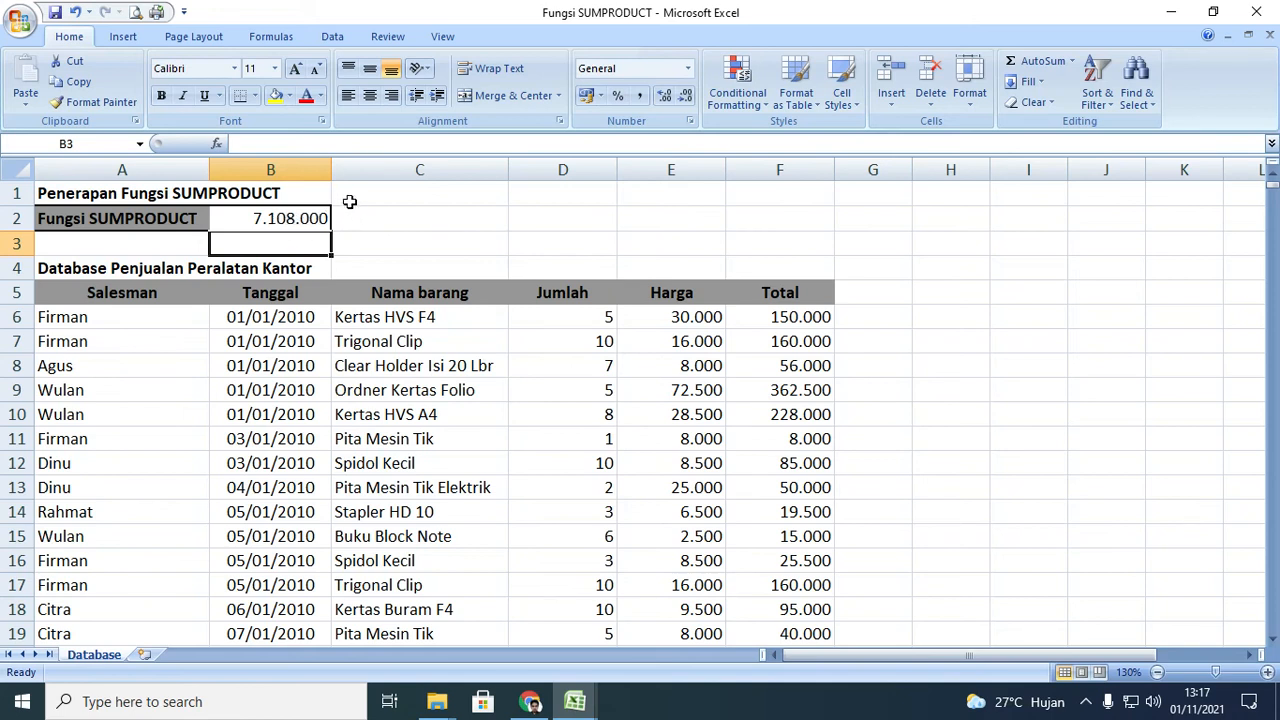
{"action": "left_click", "coordinate": [297, 215]}
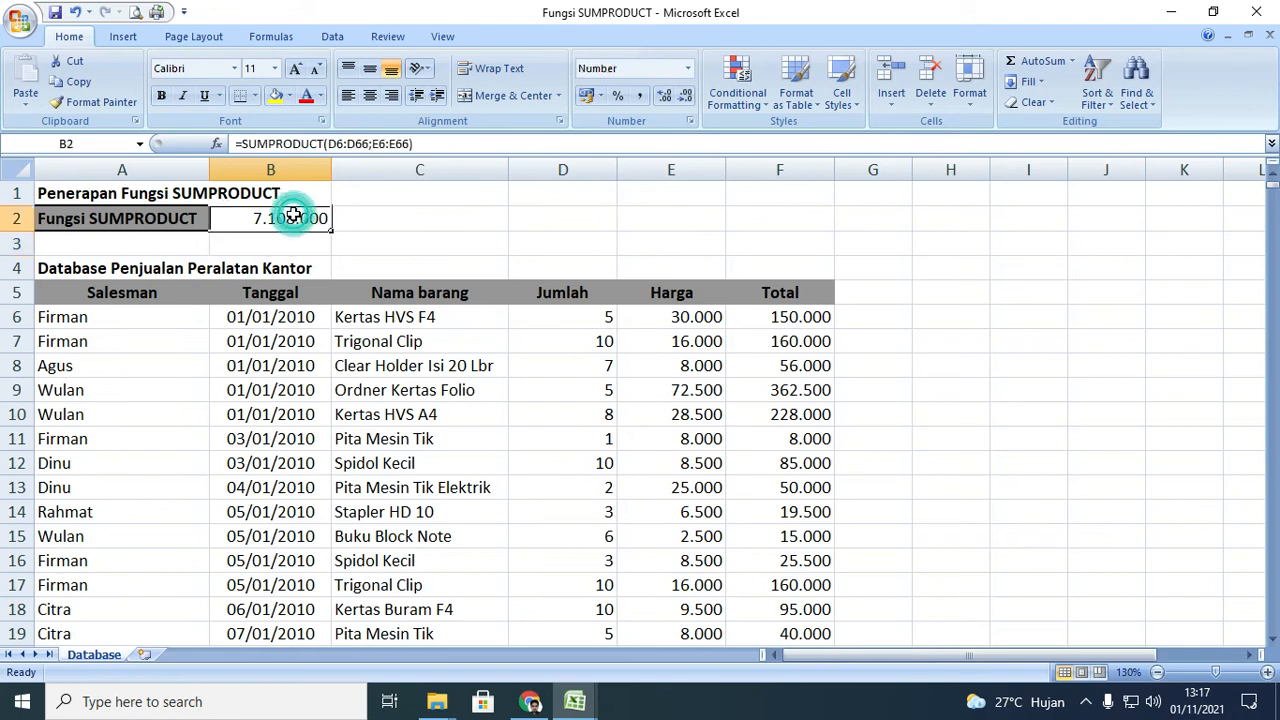
{"action": "left_click", "coordinate": [822, 317]}
{"action": "scroll", "coordinate": [815, 400], "scroll_direction": "down", "scroll_amount": 16}
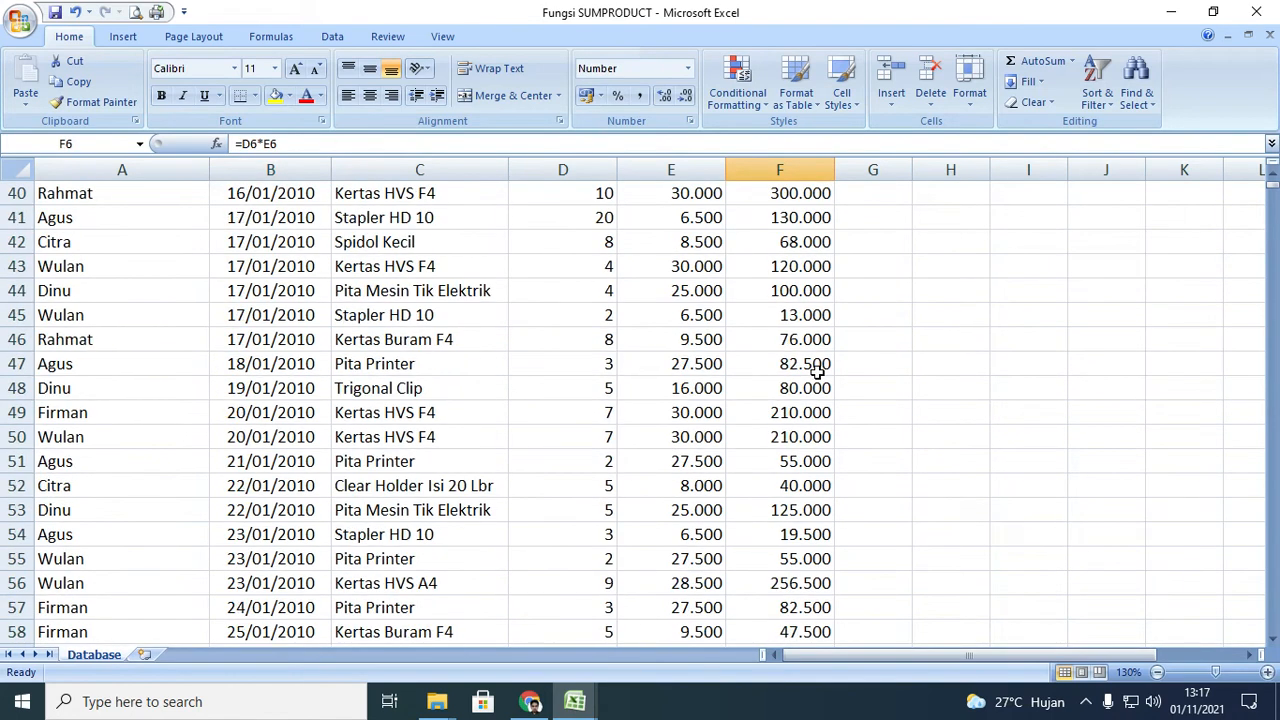
{"action": "scroll", "coordinate": [802, 607], "scroll_direction": "up", "scroll_amount": 16}
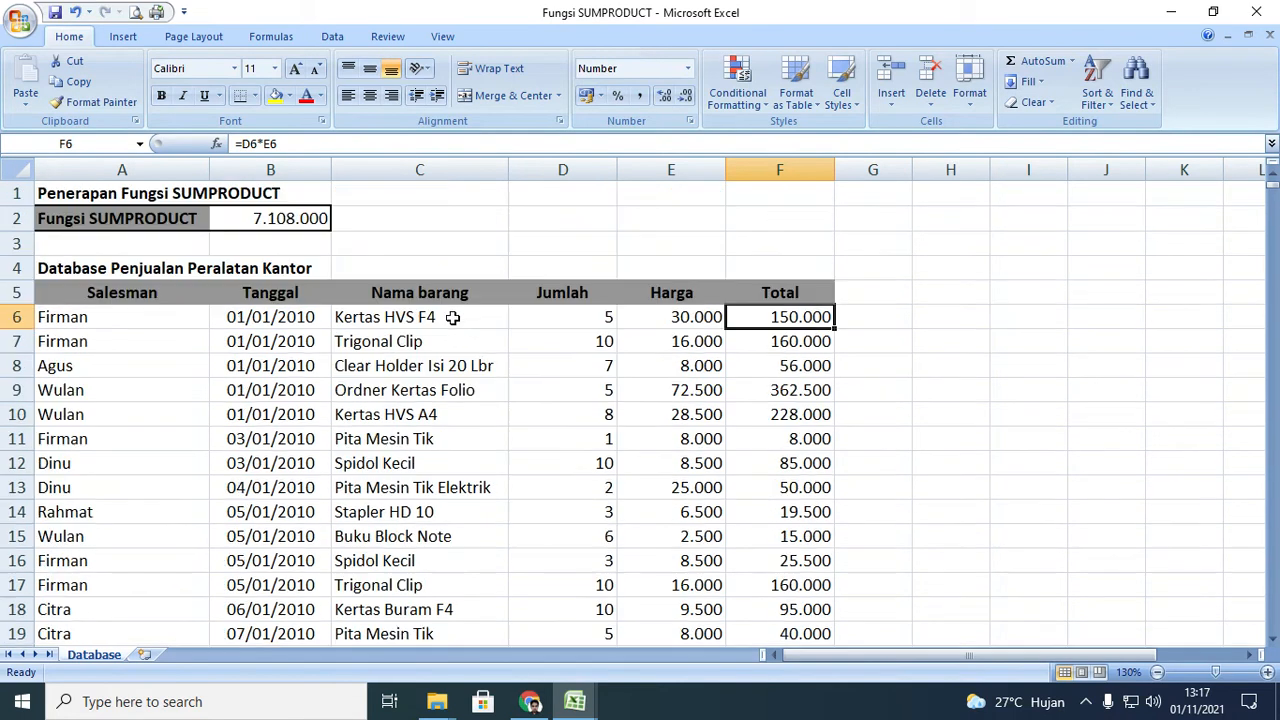